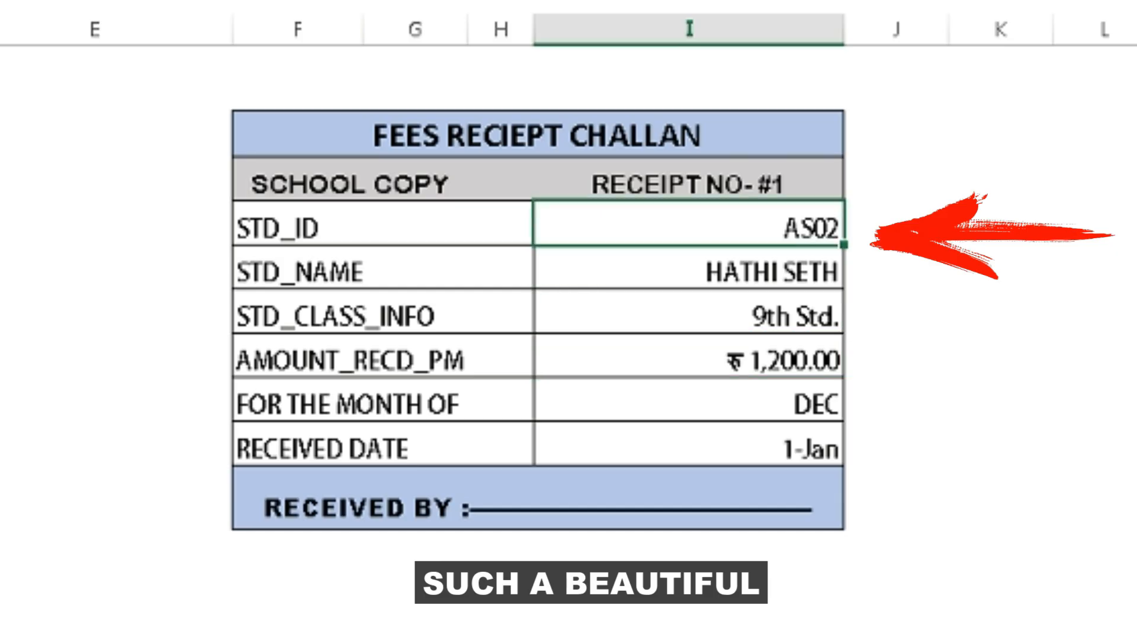
Set STD_ID on the fee receipt challan to the third student's ID and check the filled-in details.
text(AS03)
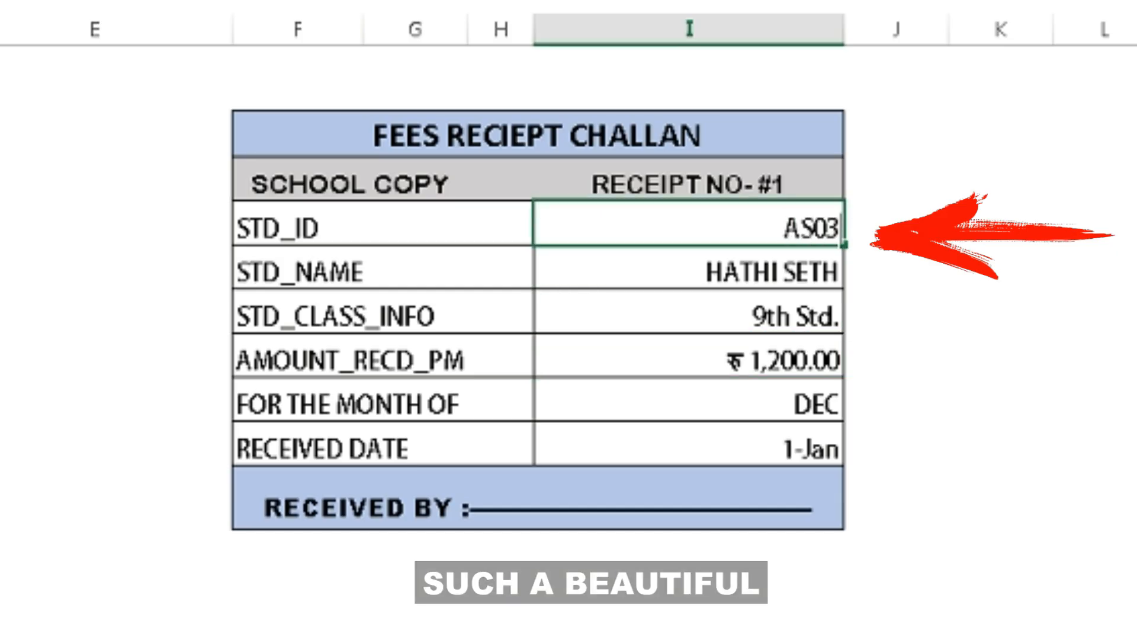
key(Return)
key(Down)
key(Down)
key(Down)
key(Down)
key(Up)
key(Up)
key(Up)
key(Up)
key(Up)
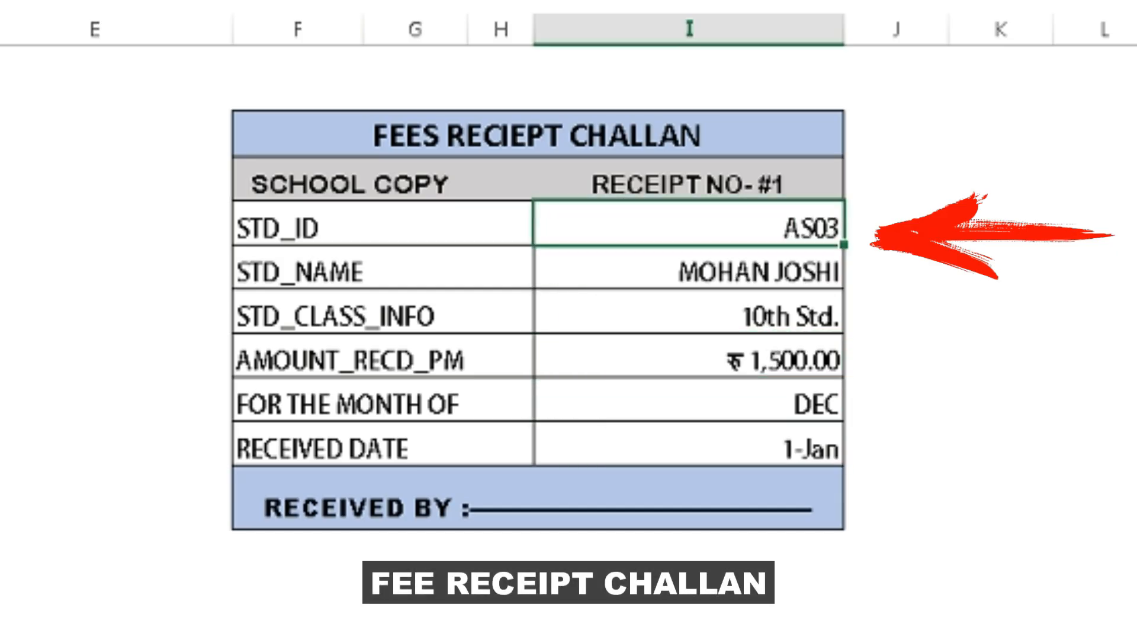
Change the challan's STD_ID to the fourth student's ID and review the looked-up fields.
text(AS04)
key(Return)
key(Down)
key(Down)
key(Down)
key(Up)
key(Up)
key(Up)
key(Up)
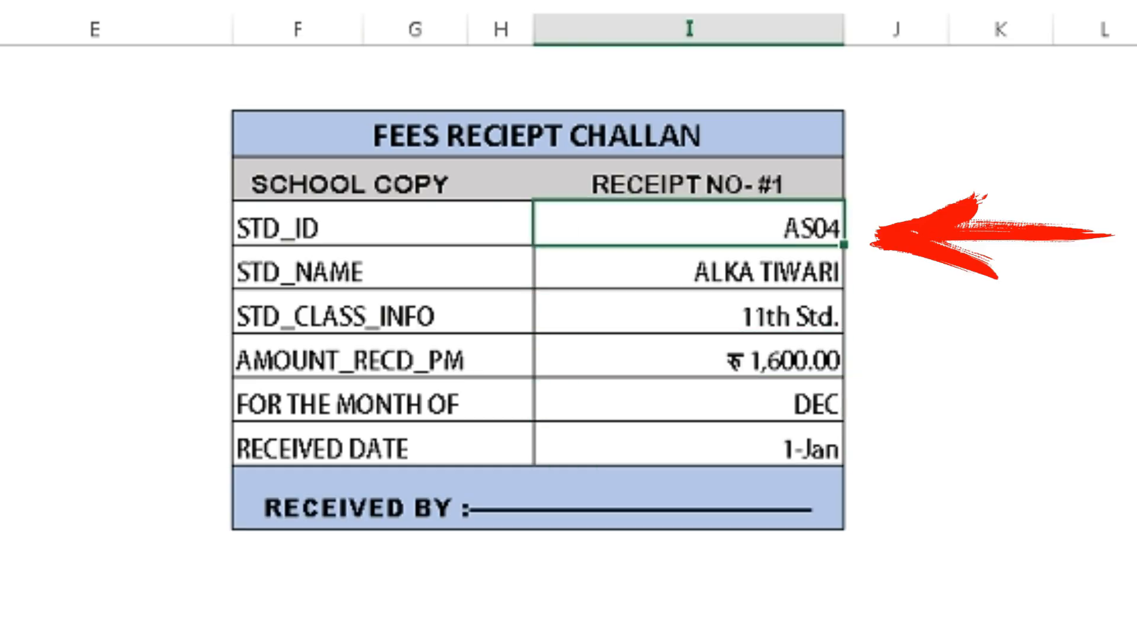
Enter the sixth student's ID as the STD_ID of the fee receipt challan.
text(AS06)
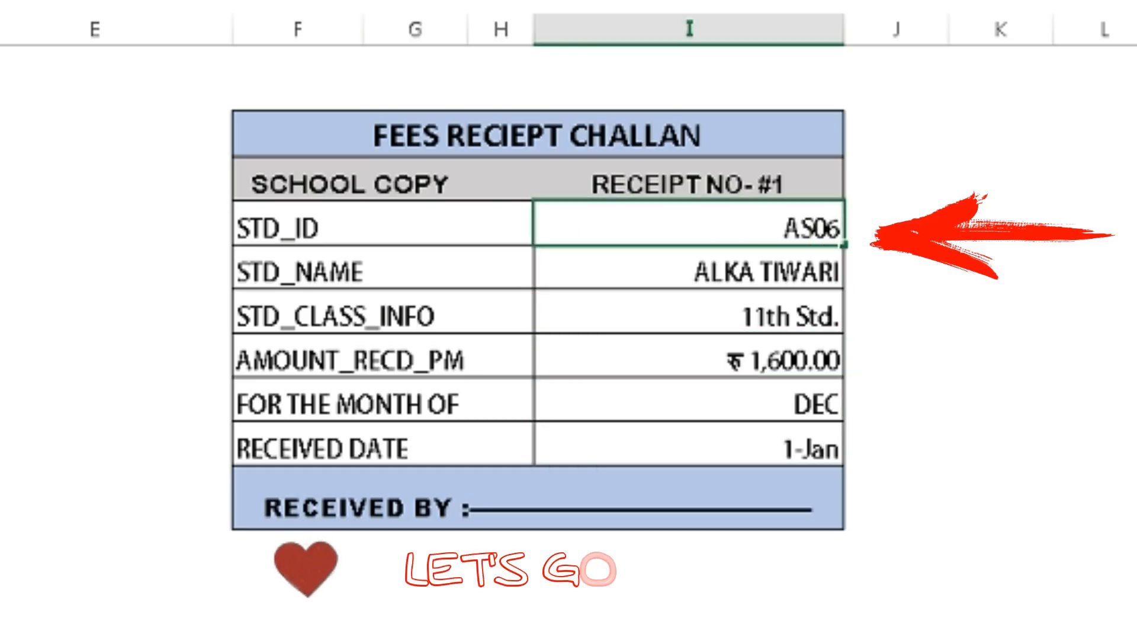
key(Return)
key(Down)
key(Down)
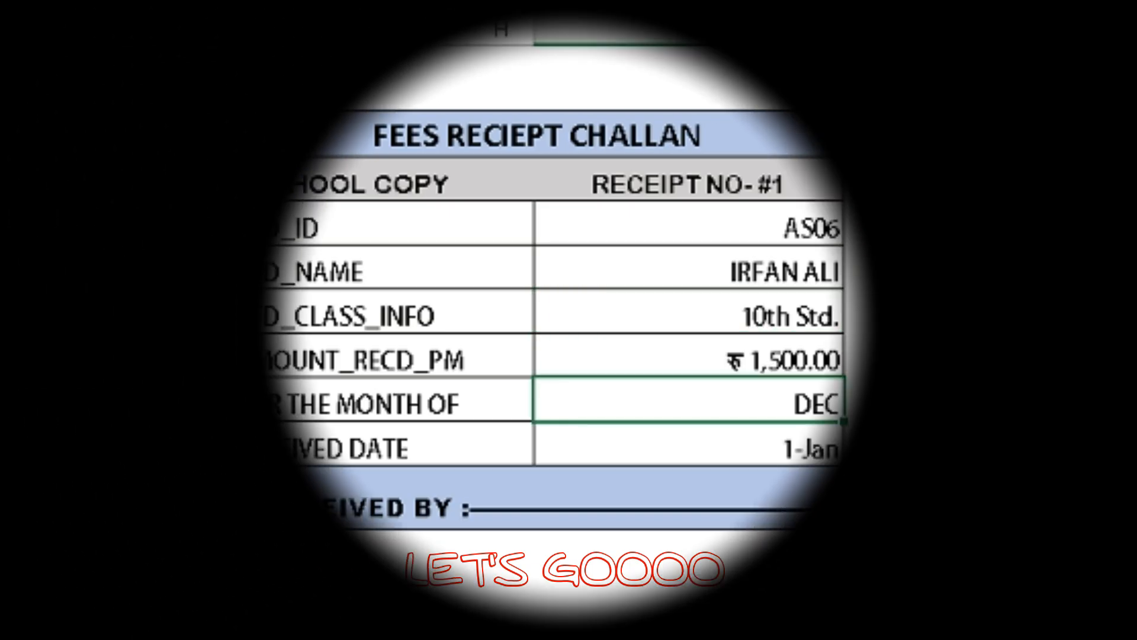
key(Up)
key(Up)
key(Up)
key(Up)
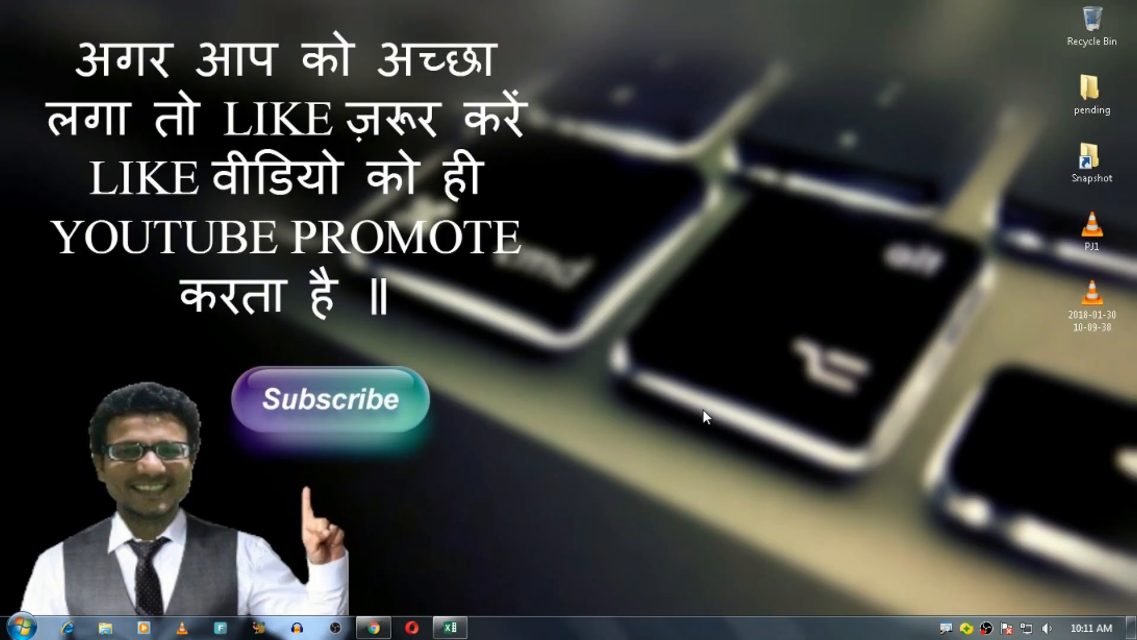
Switch to the DATA SHEET workbook in Excel and examine the first student's ID, name, father's name, fee and class on STUDENT_DATA.
click(450, 627)
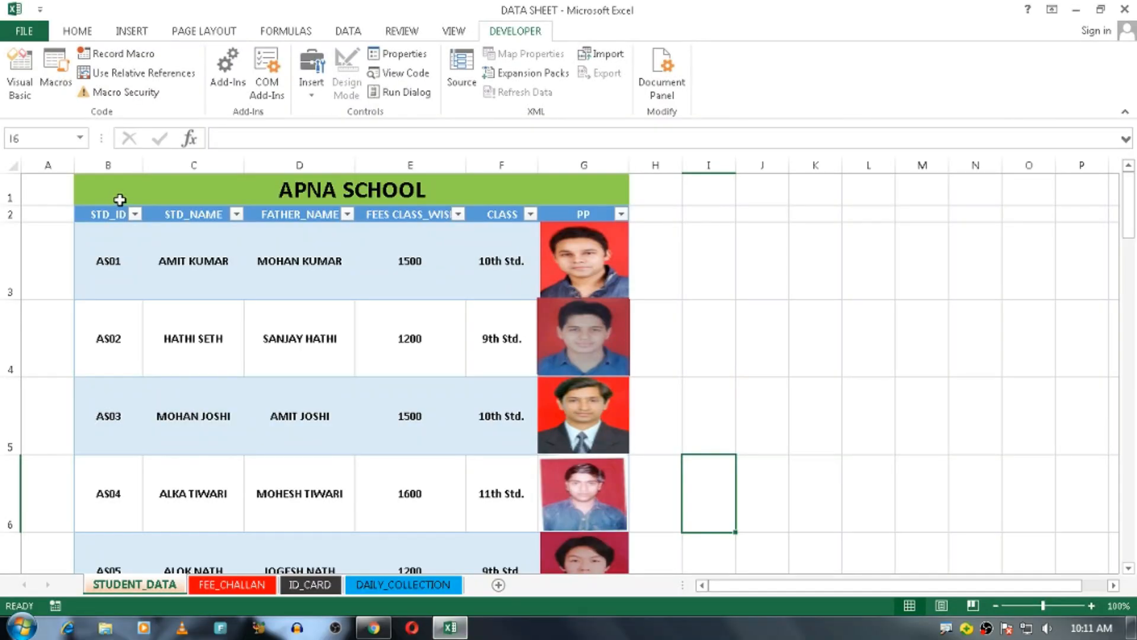
click(138, 193)
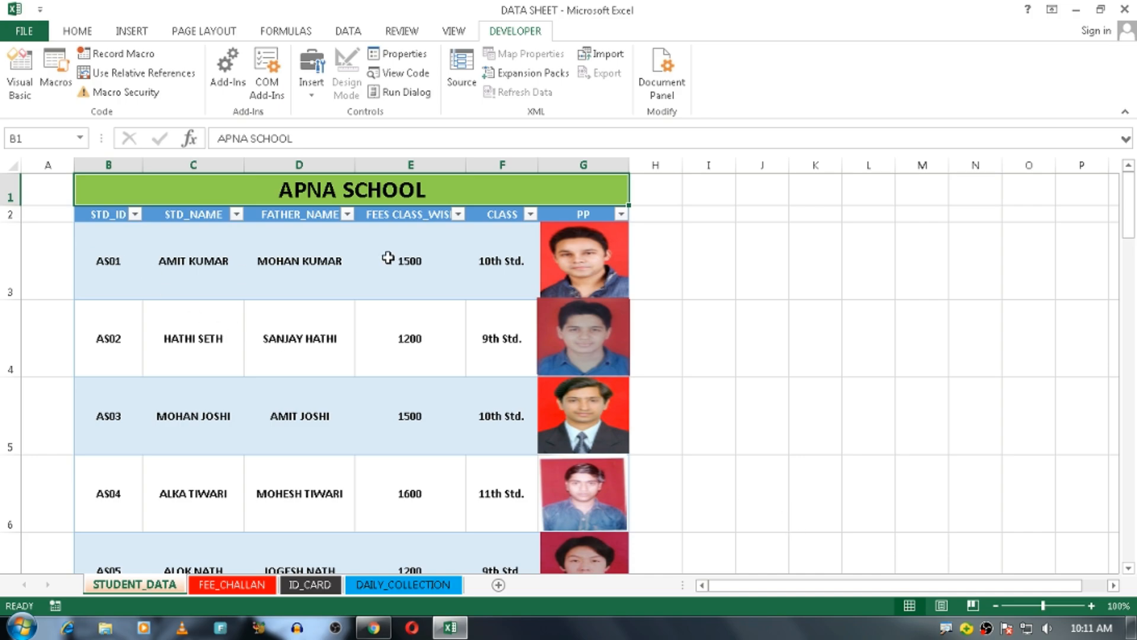
click(107, 264)
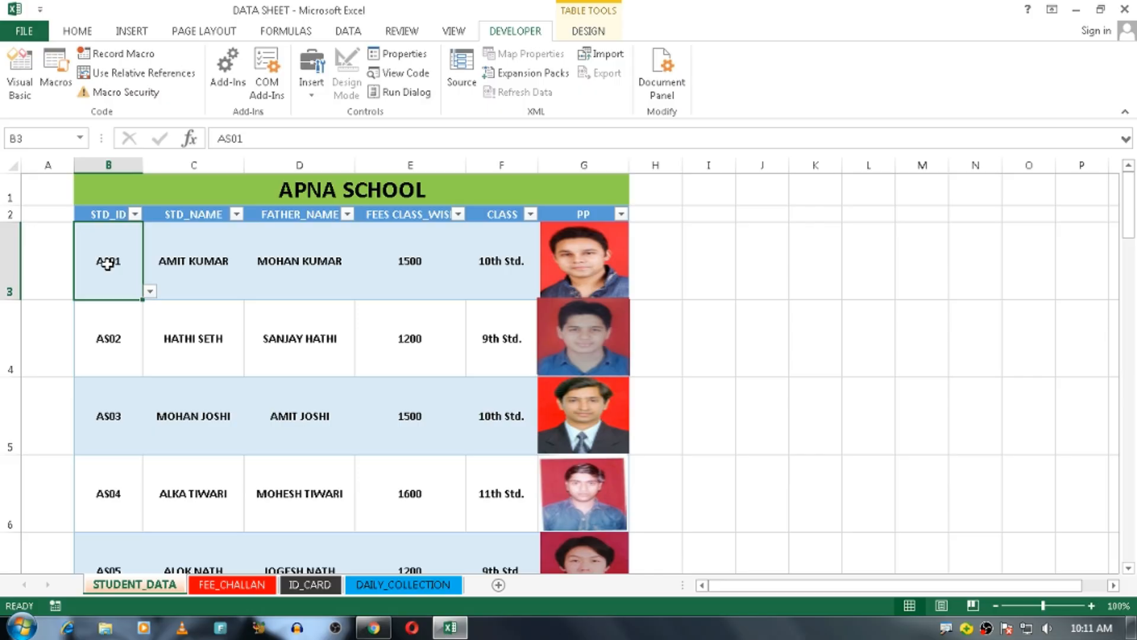
key(Right)
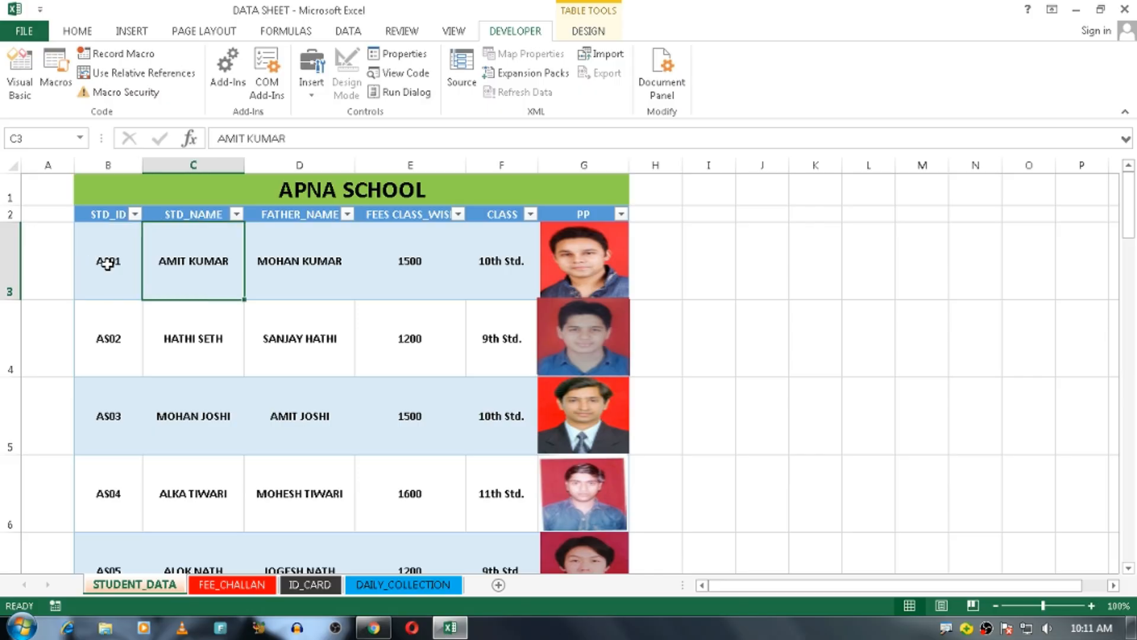
key(Right)
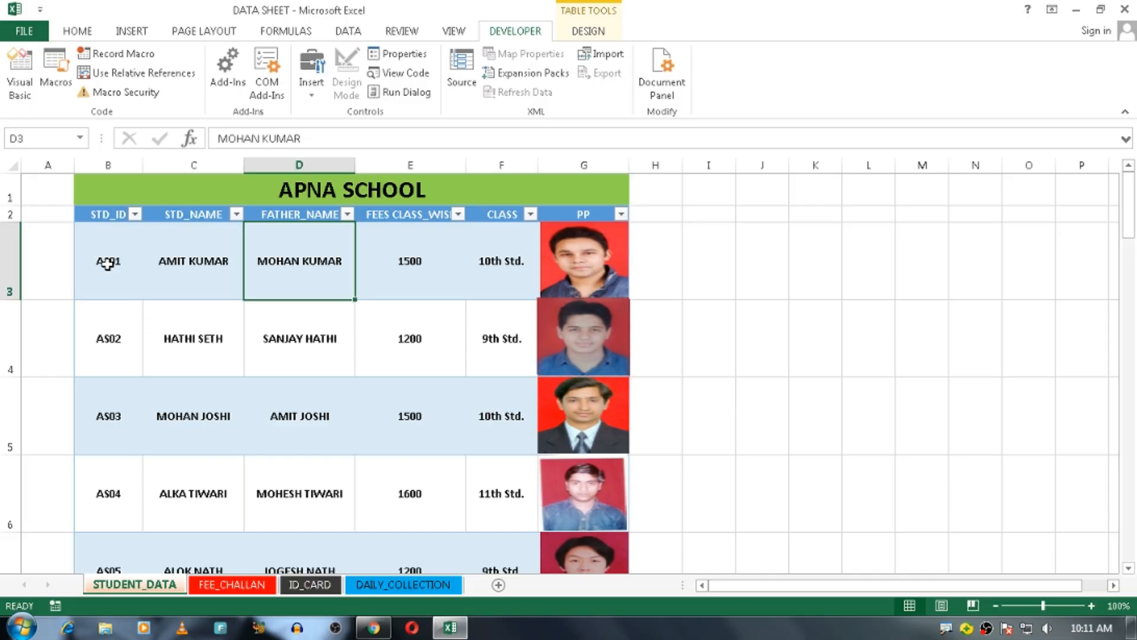
key(Right)
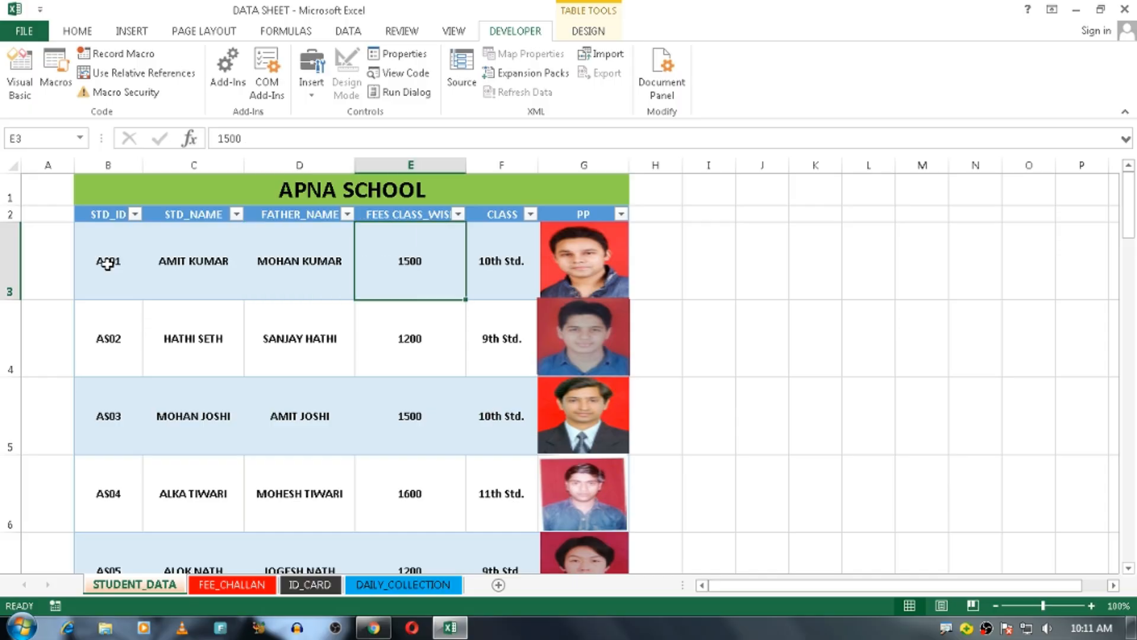
key(Right)
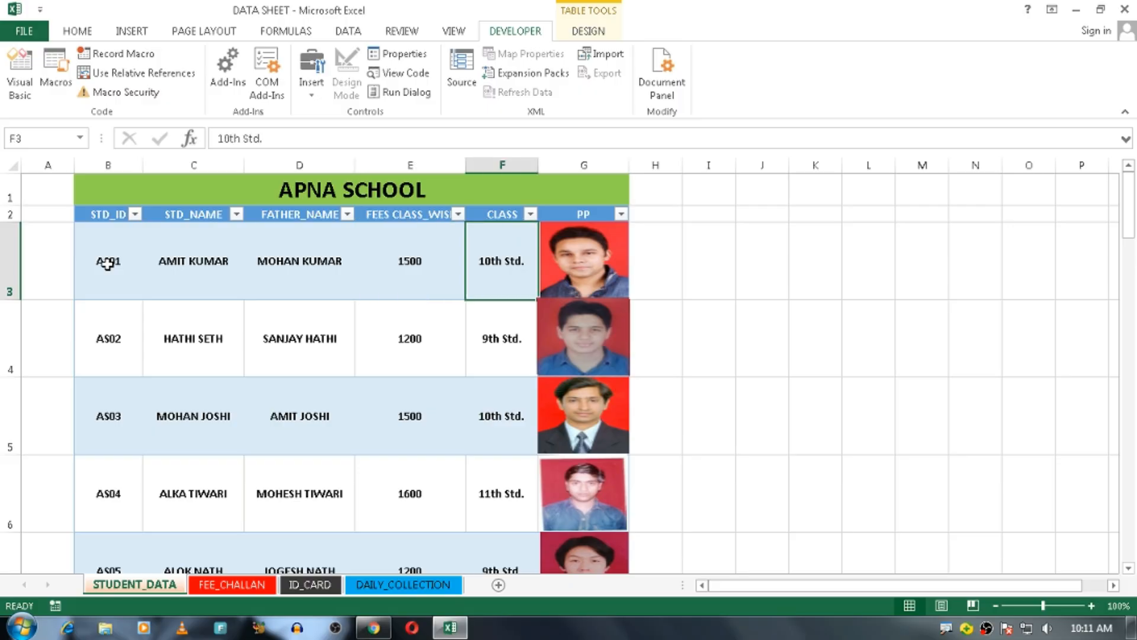
Compare the class-wise fees, classes, photos and IDs in the first few student records.
key(Left)
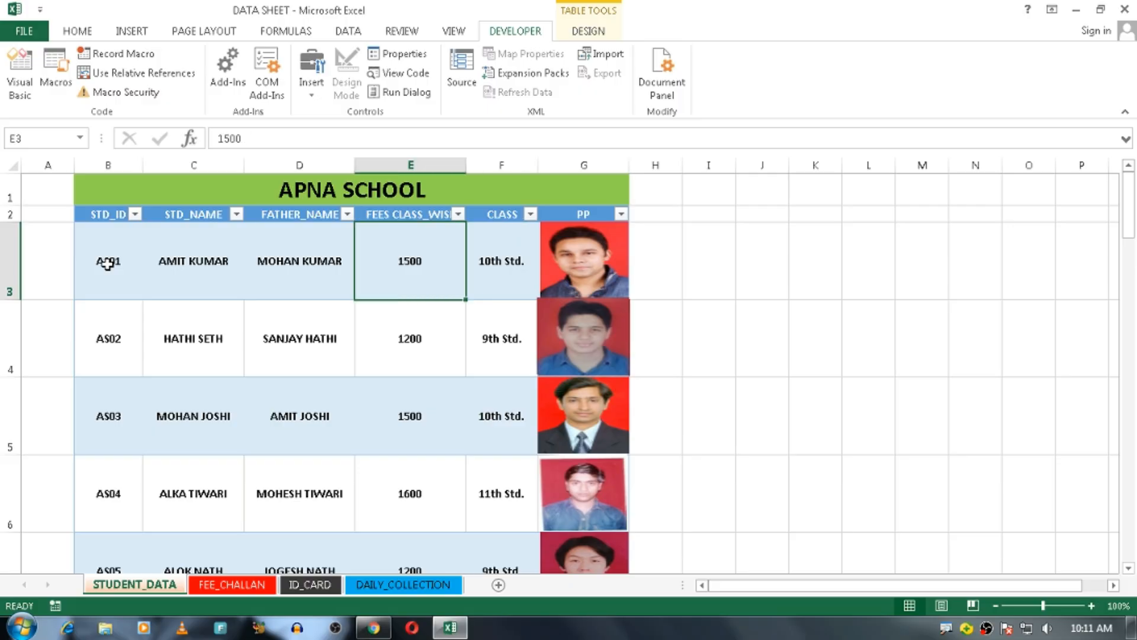
key(Down)
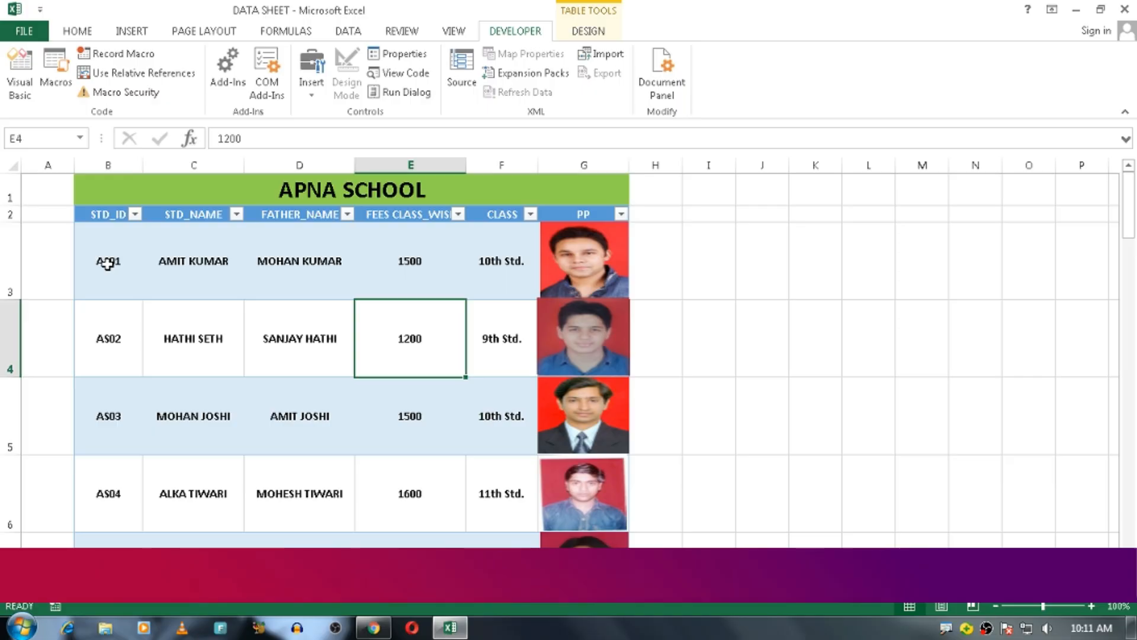
key(Down)
key(Up)
key(Up)
key(Up)
key(Down)
key(Down)
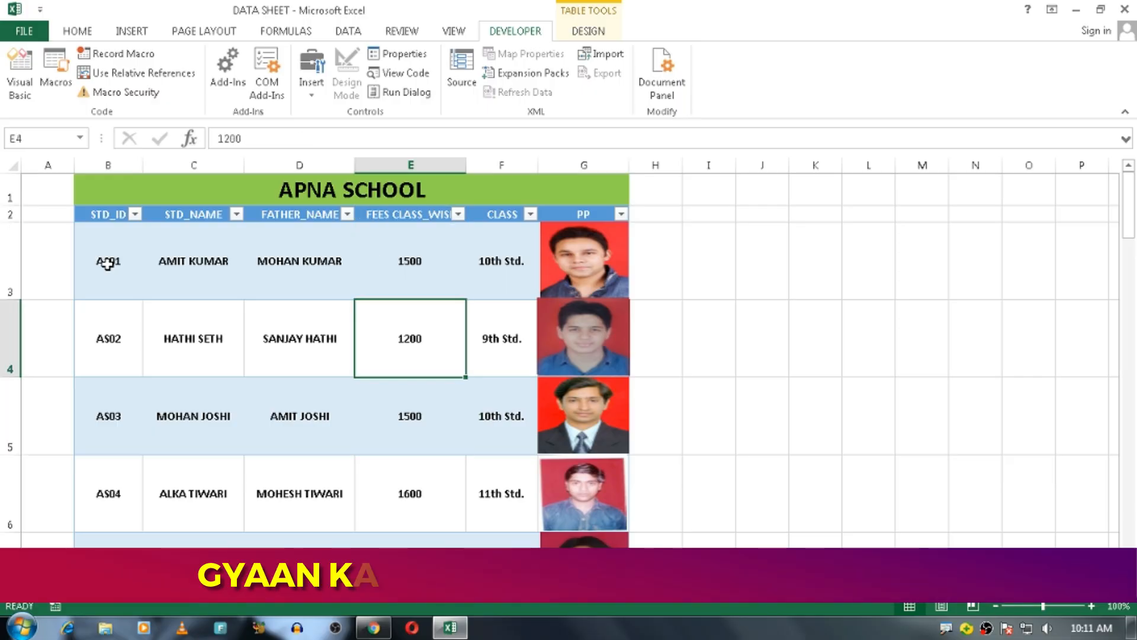
key(Right)
key(Right)
key(Up)
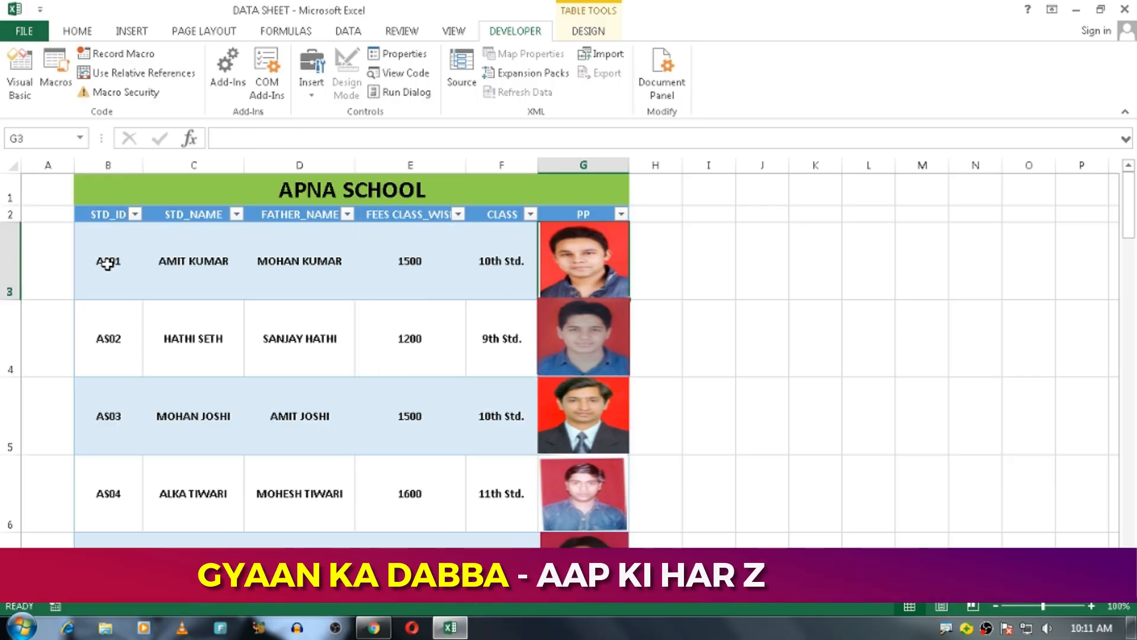
key(Down)
key(Left)
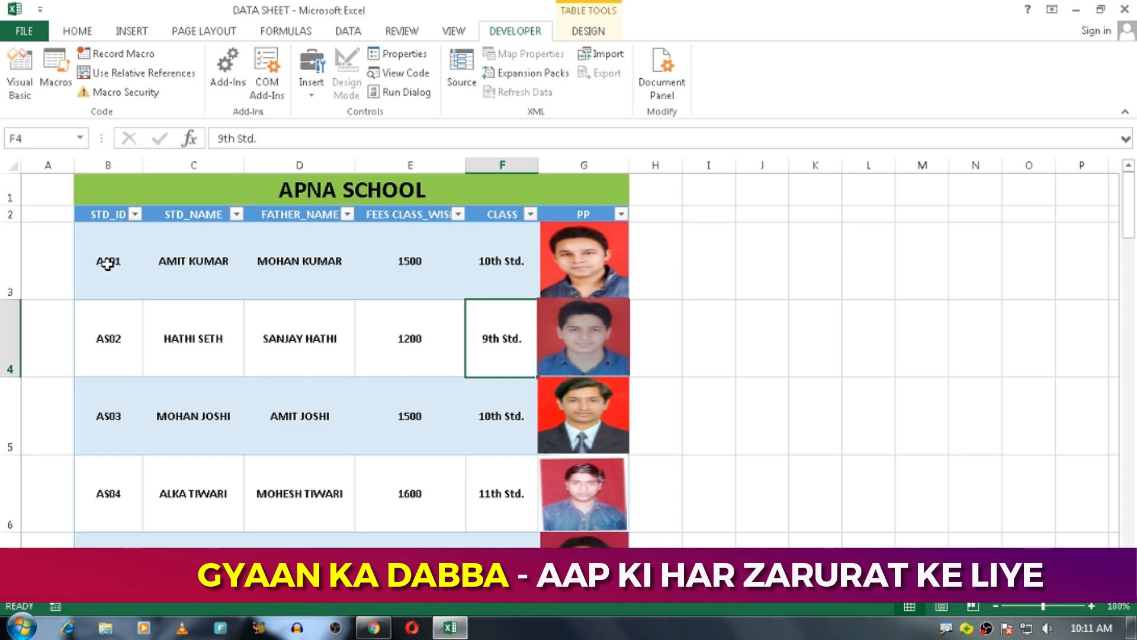
key(Up)
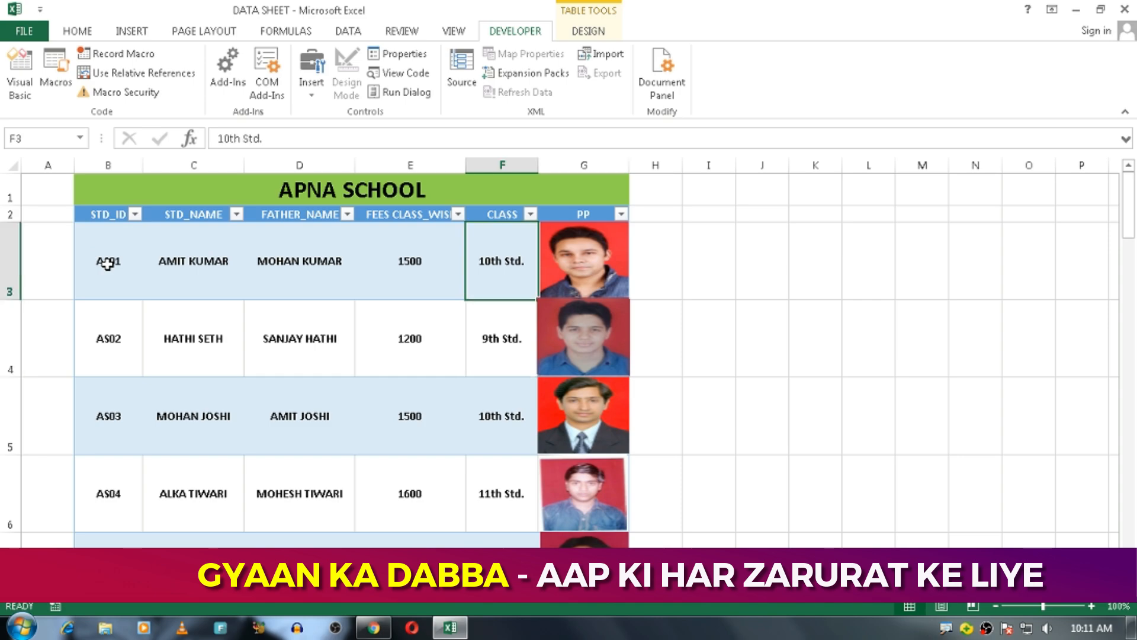
key(Left)
key(Down)
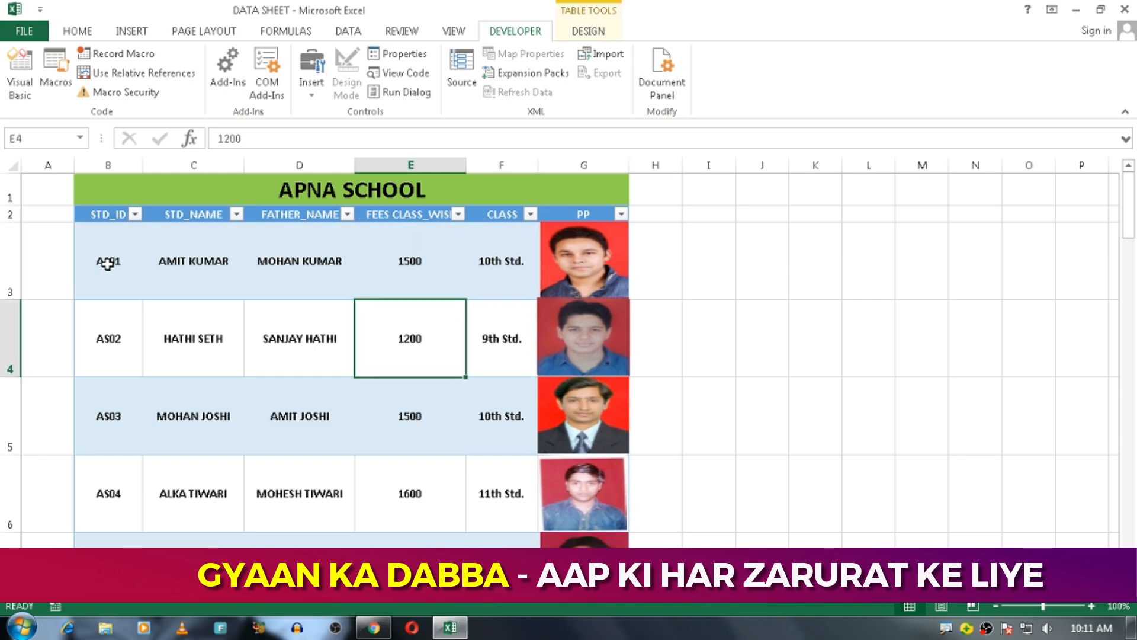
key(Left)
key(Left)
key(Left)
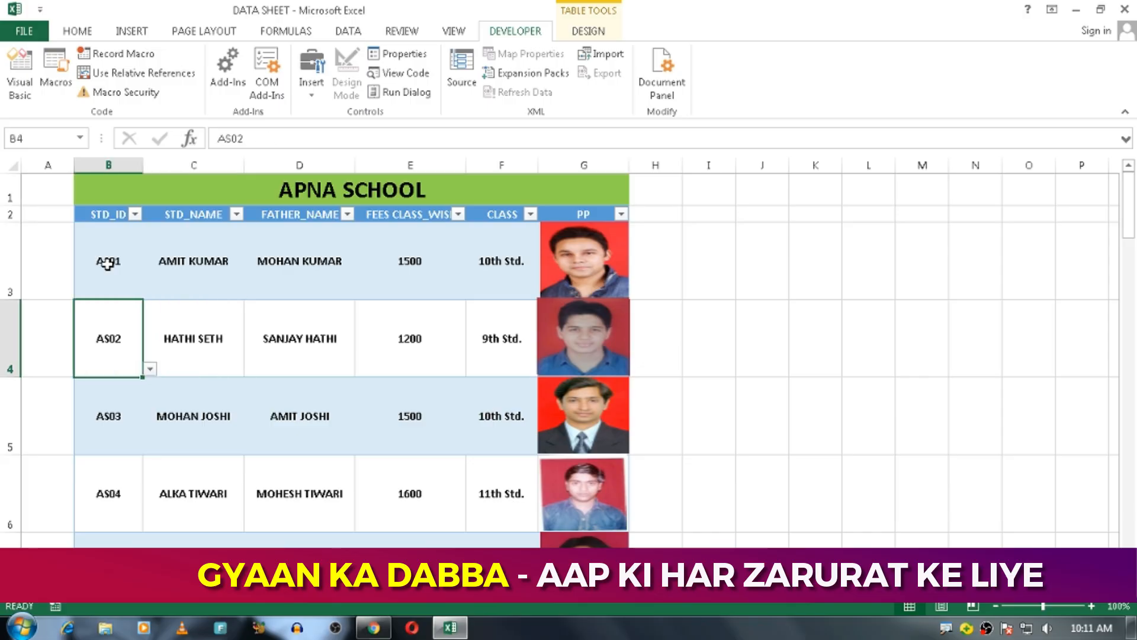
key(Up)
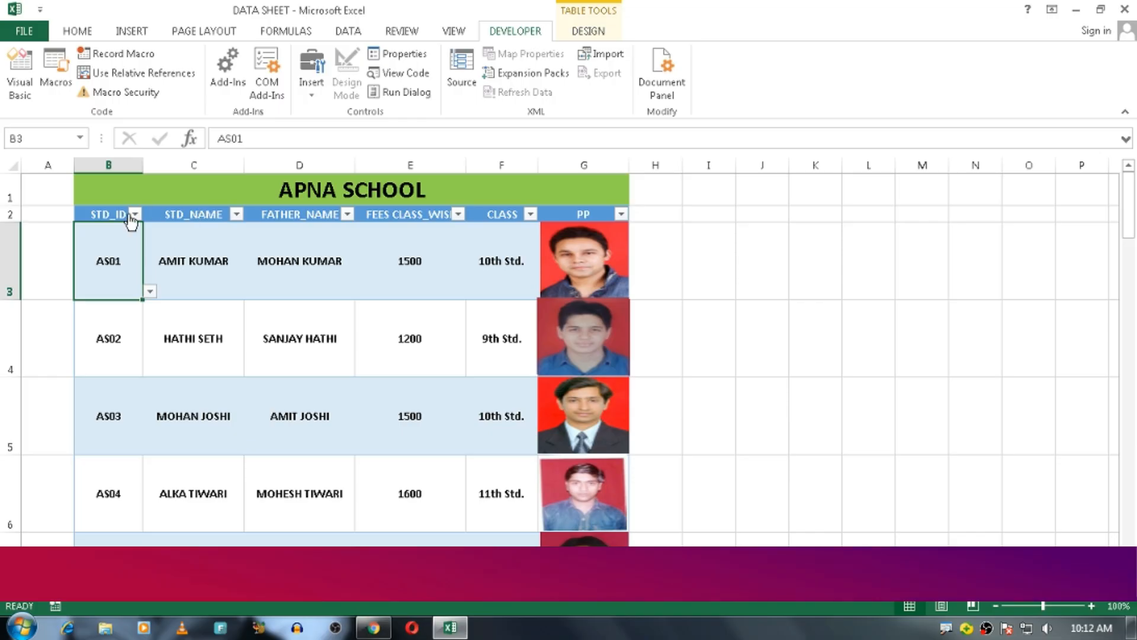
Look over the Sort & Filter options and the filter list of the STD_NAME column.
click(79, 32)
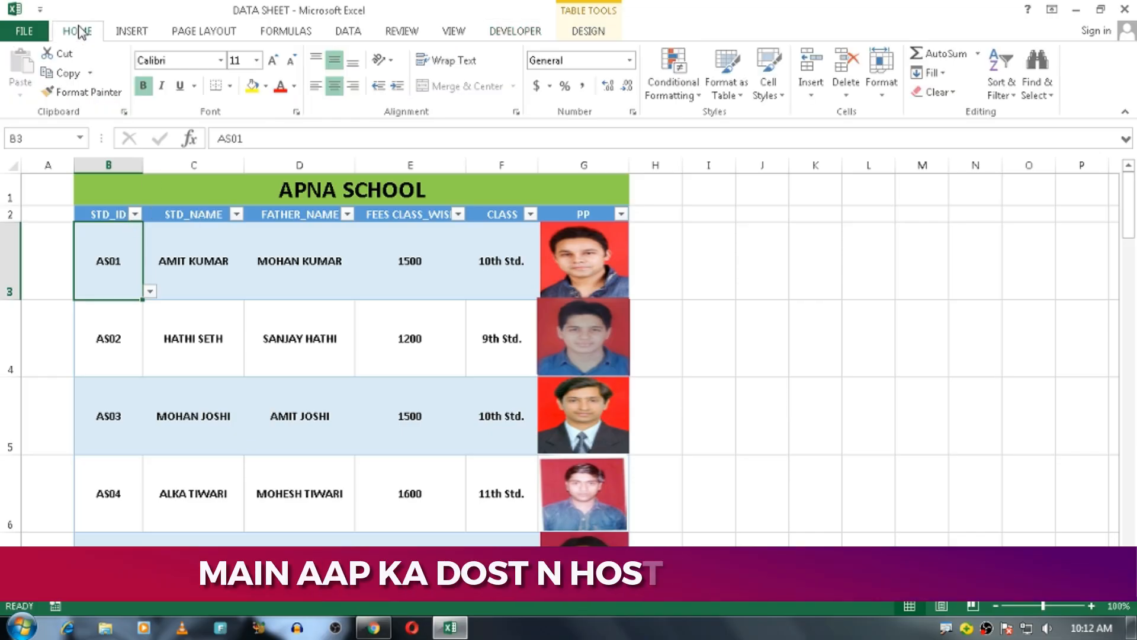
click(1014, 98)
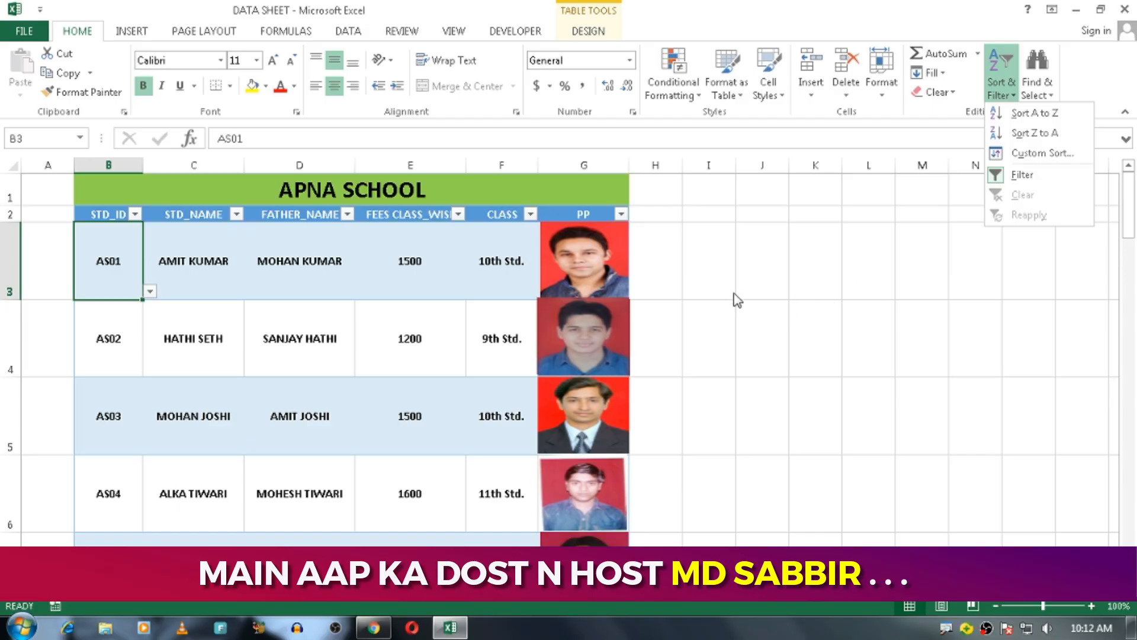
click(240, 236)
click(236, 216)
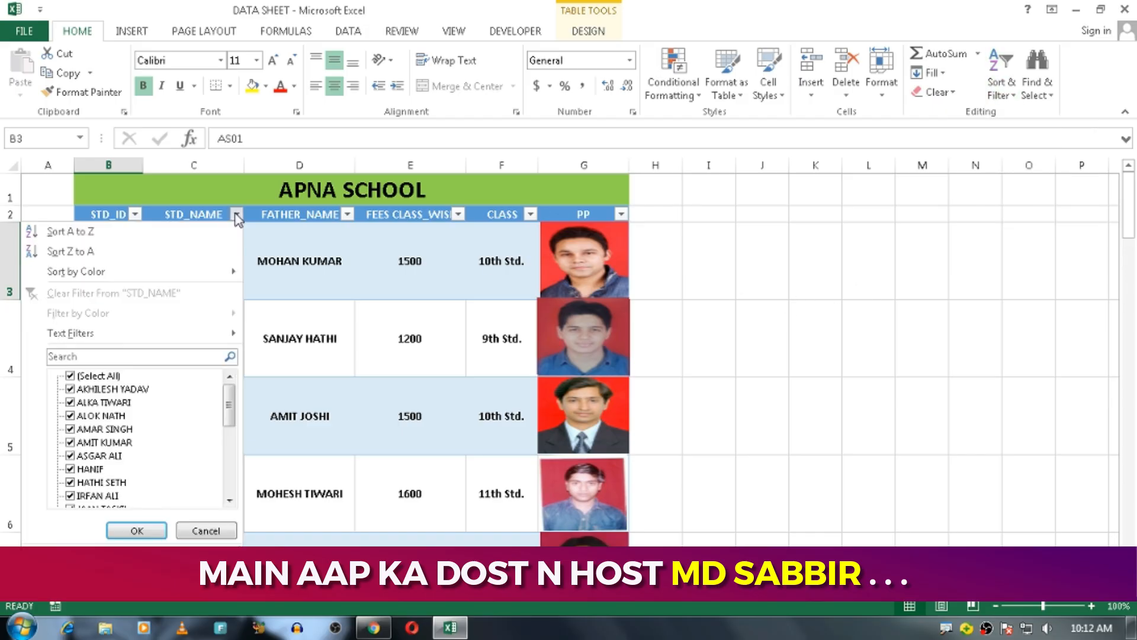
click(237, 216)
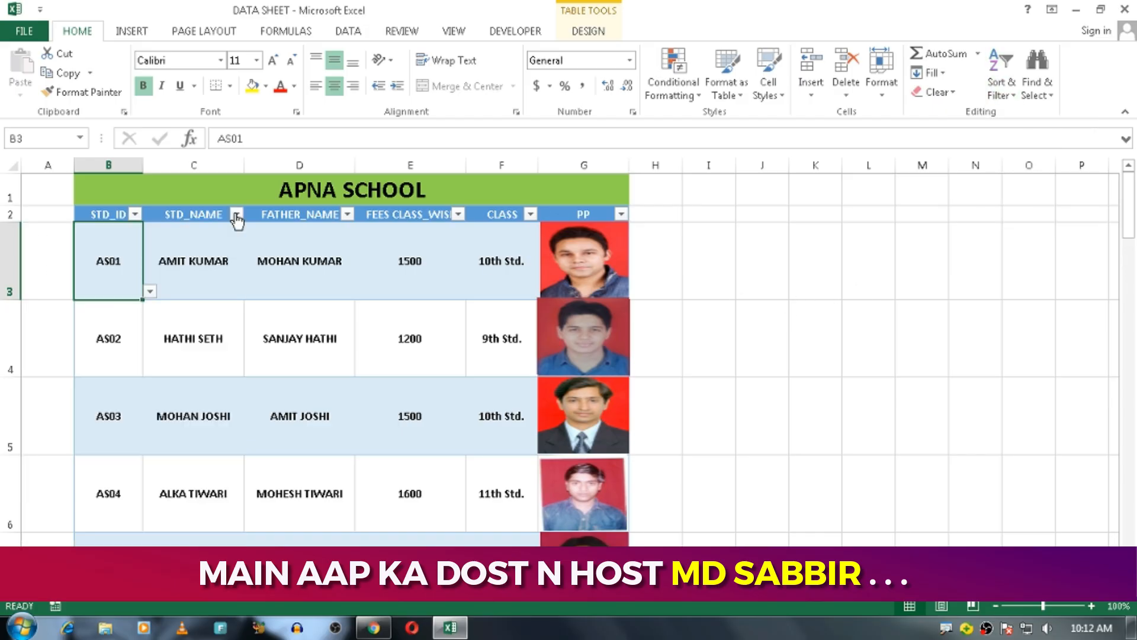
Filter the student table's CLASS column to show only 11th Std.
click(530, 214)
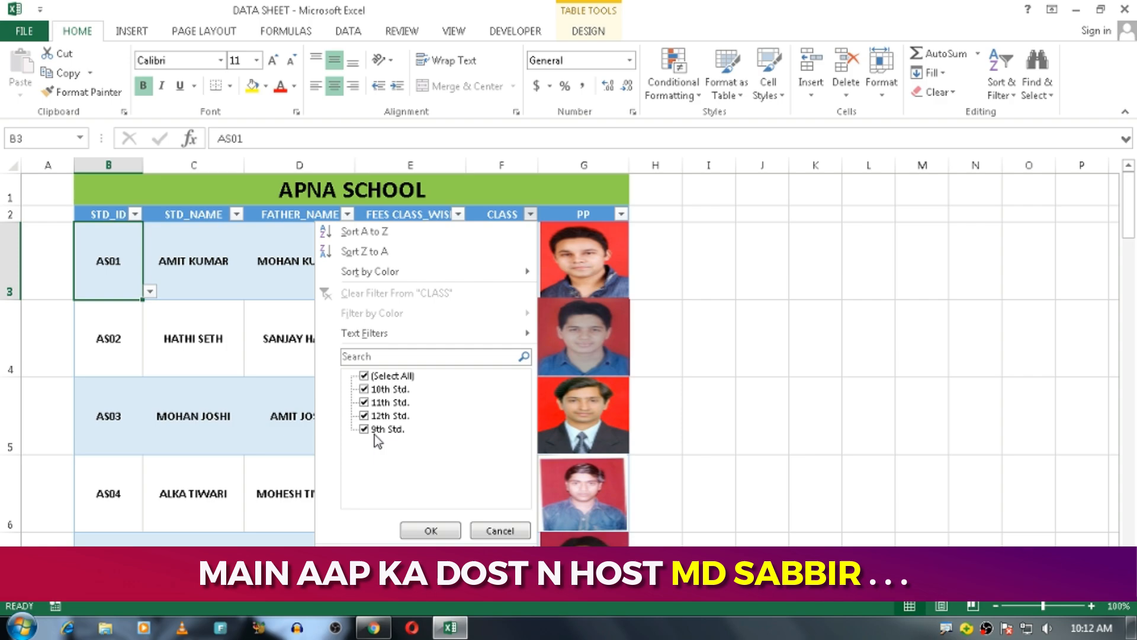
click(364, 375)
click(364, 402)
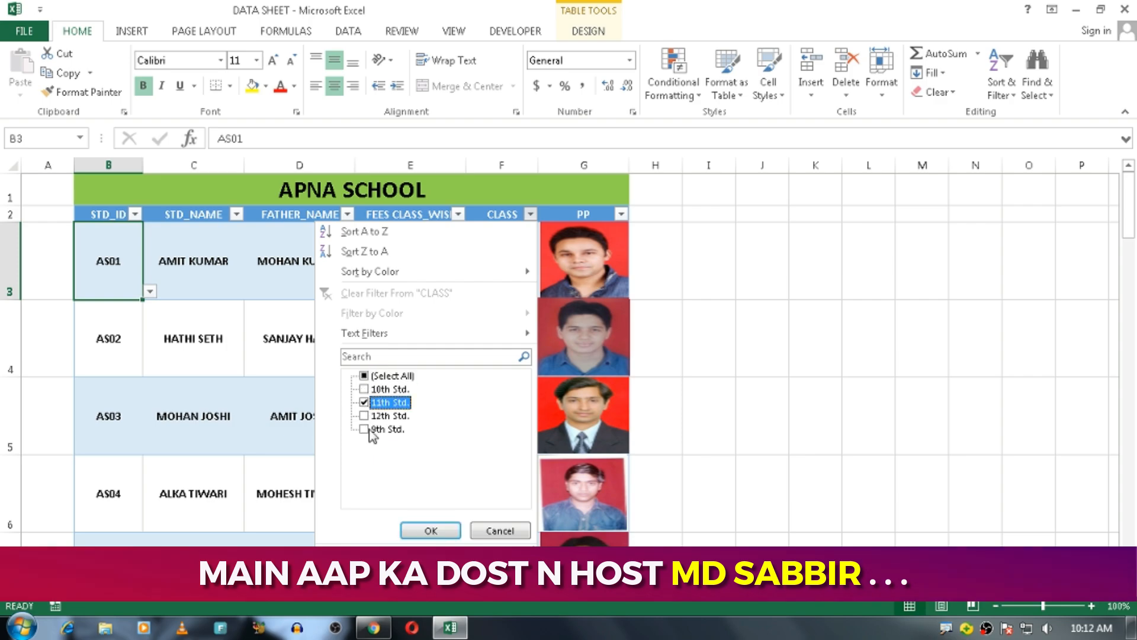
click(430, 530)
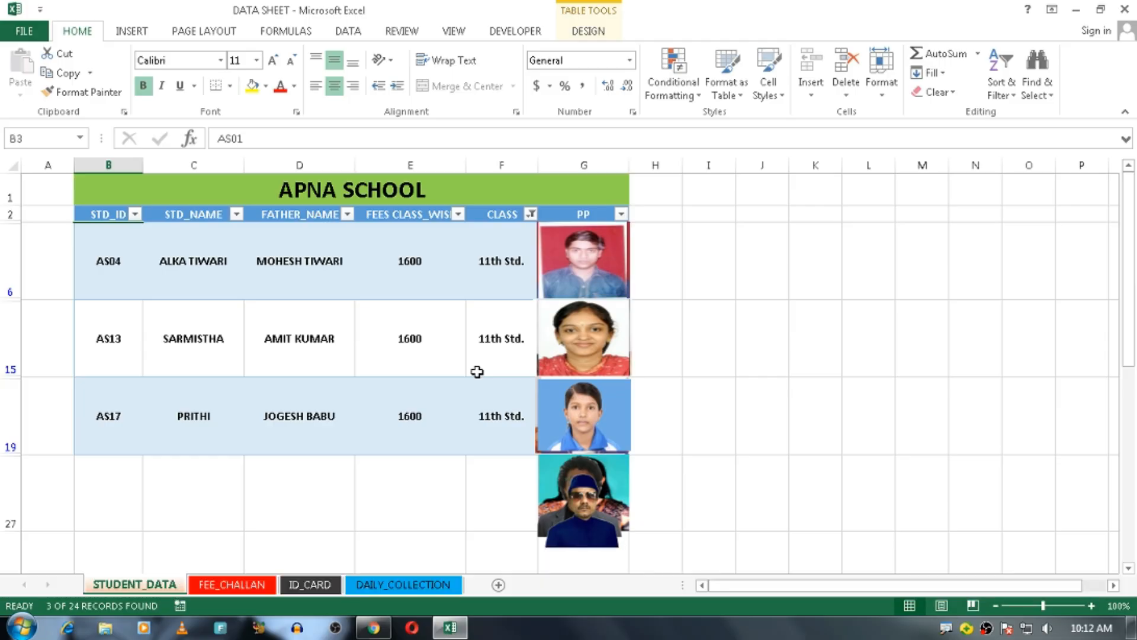
Reselect all classes in the CLASS column filter to restore the full student list.
click(531, 218)
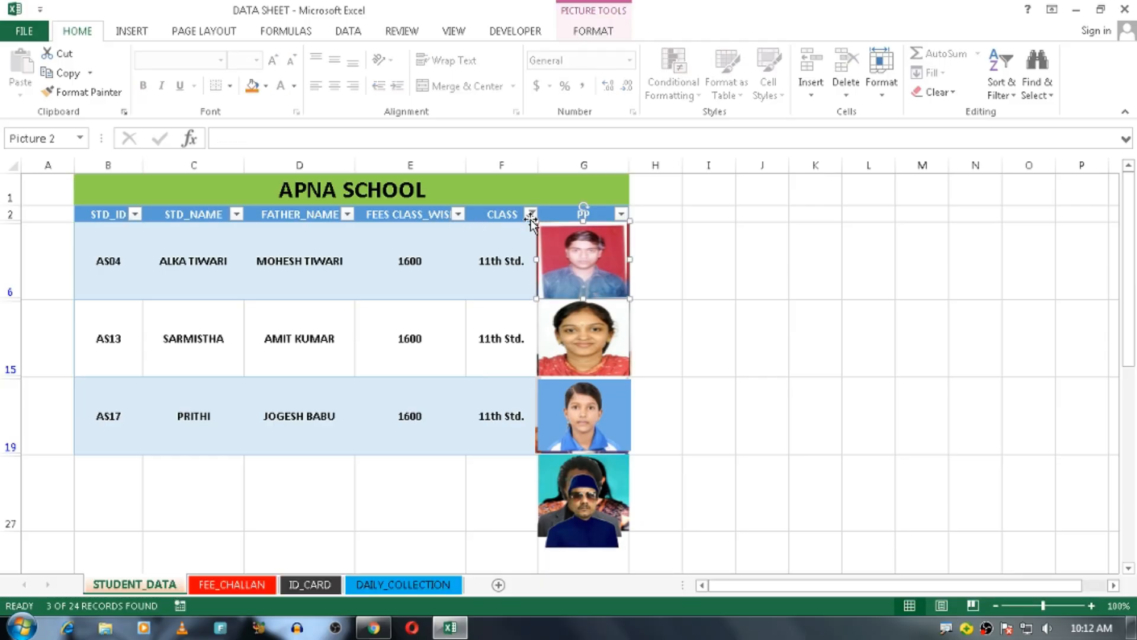
click(530, 217)
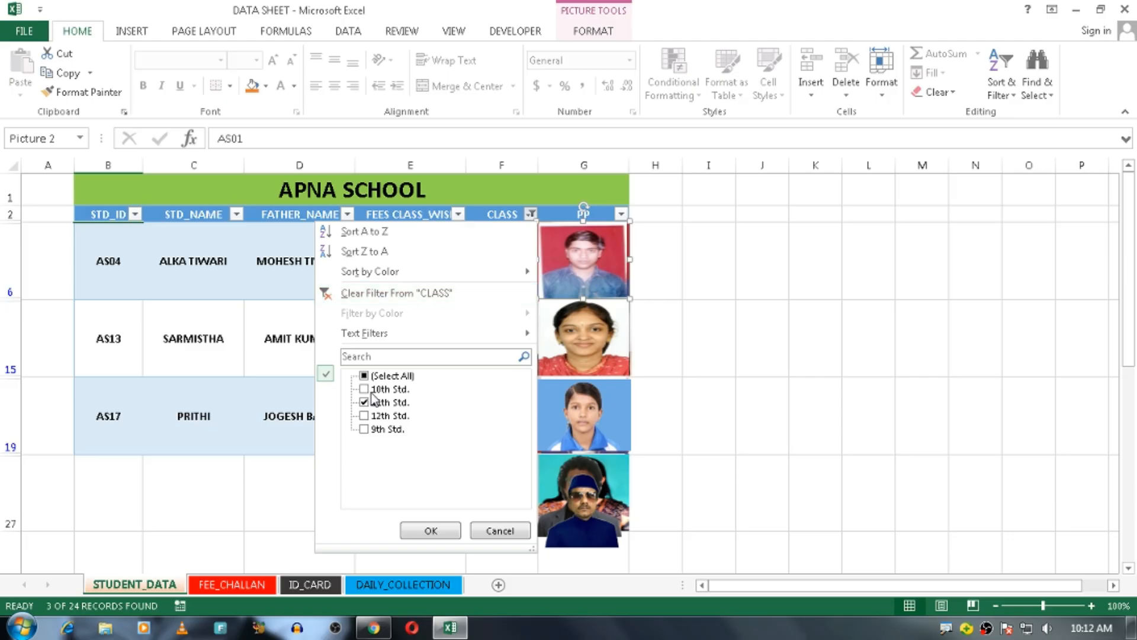
click(365, 376)
click(431, 530)
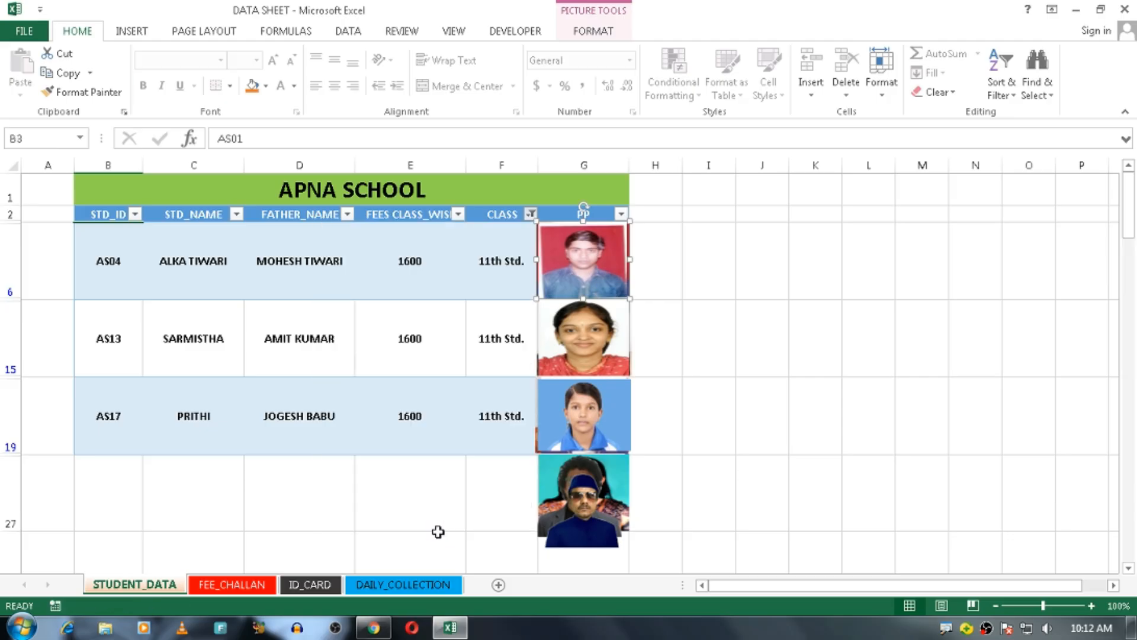
click(698, 357)
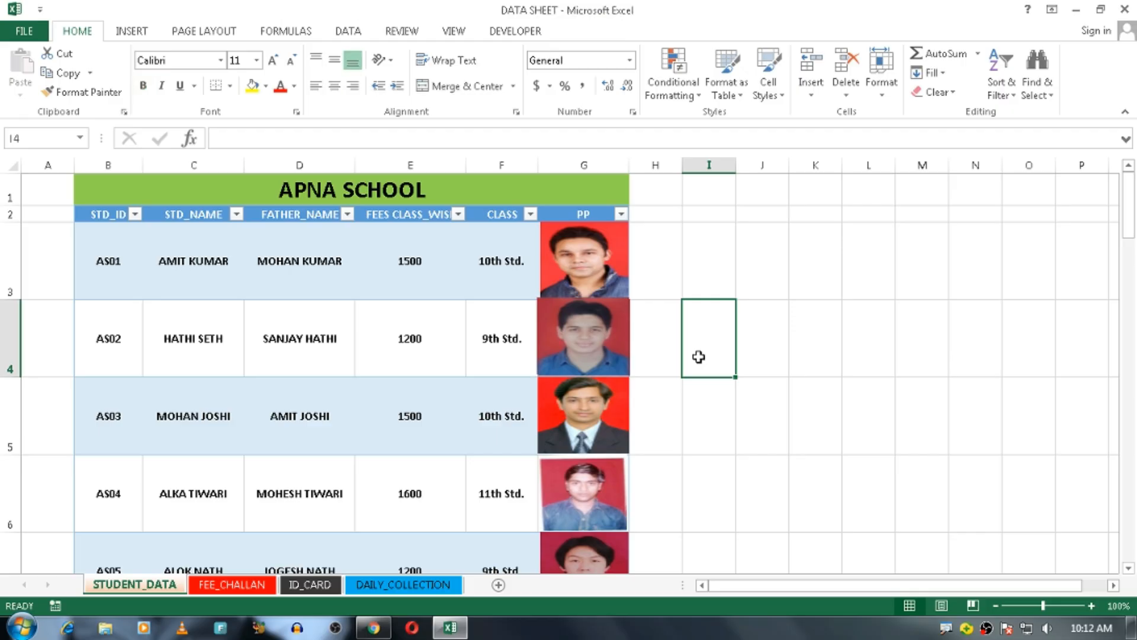
Open the FEE_CHALLAN sheet and inspect the STD_NAME lookup formula in cell I6.
click(231, 584)
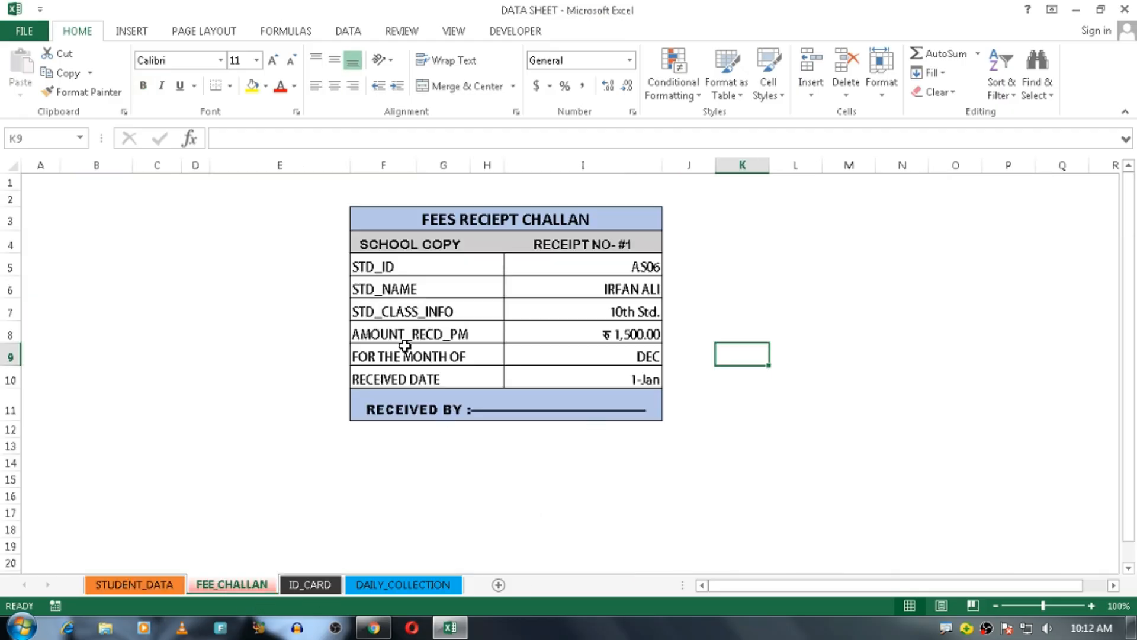
click(593, 289)
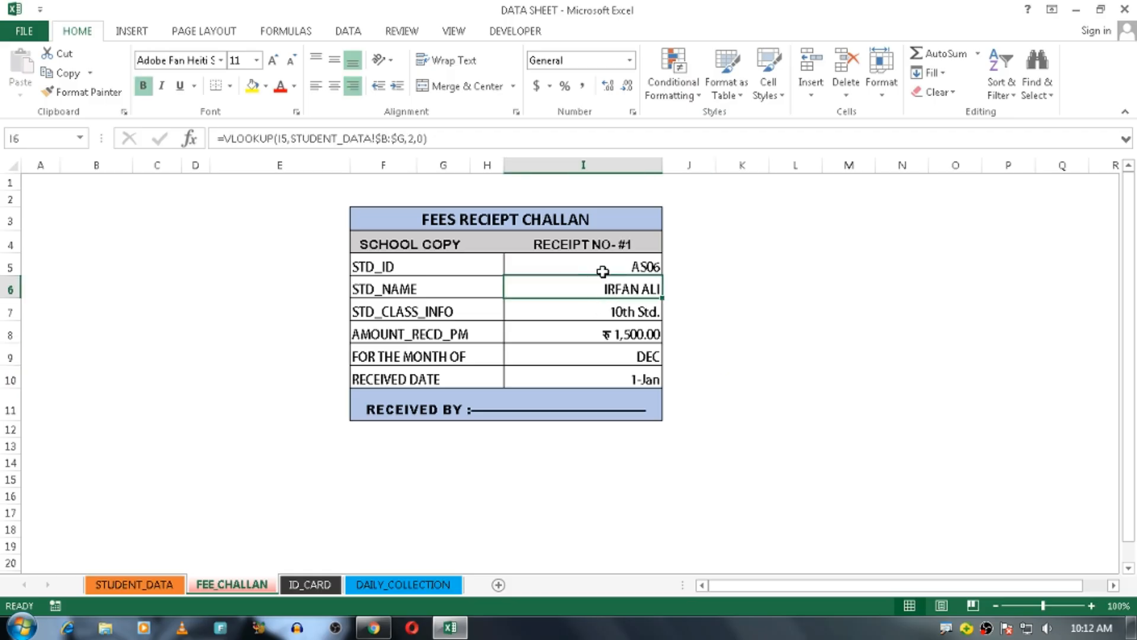
Compare the challan's STD_ID entry with the STD_ID column on STUDENT_DATA and return to the FEE_CHALLAN sheet.
click(605, 266)
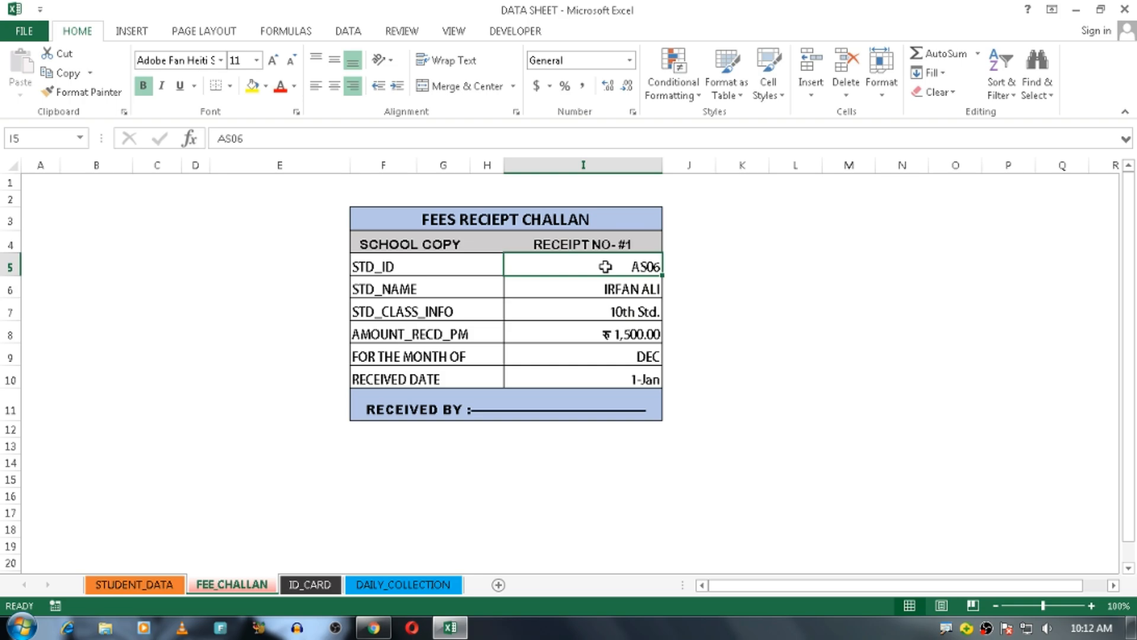
click(140, 584)
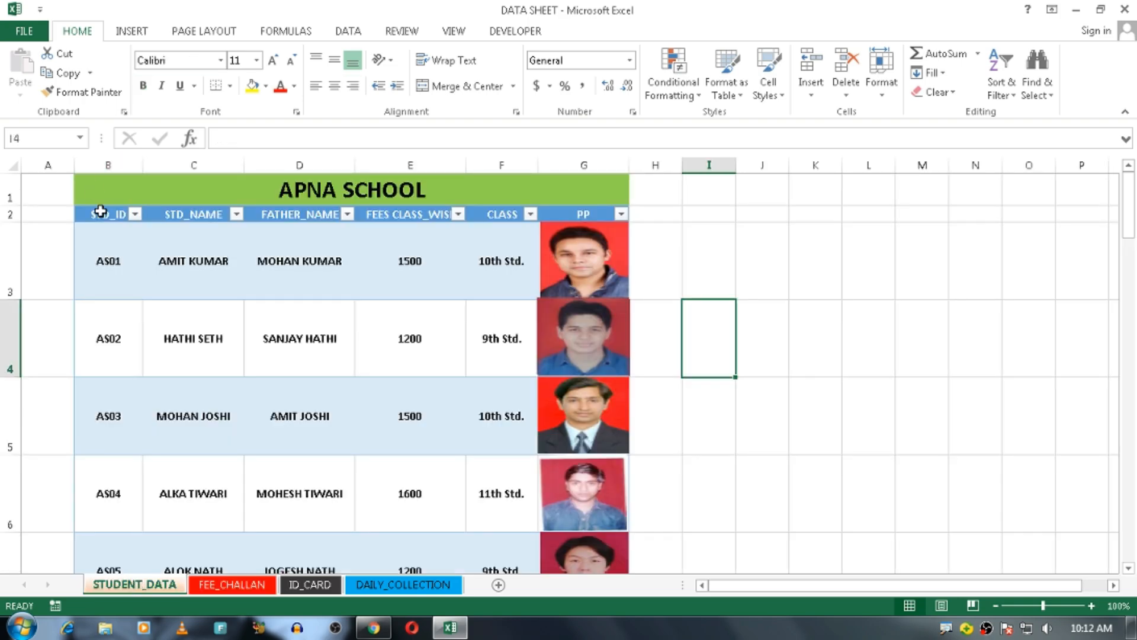
drag(109, 237, 101, 510)
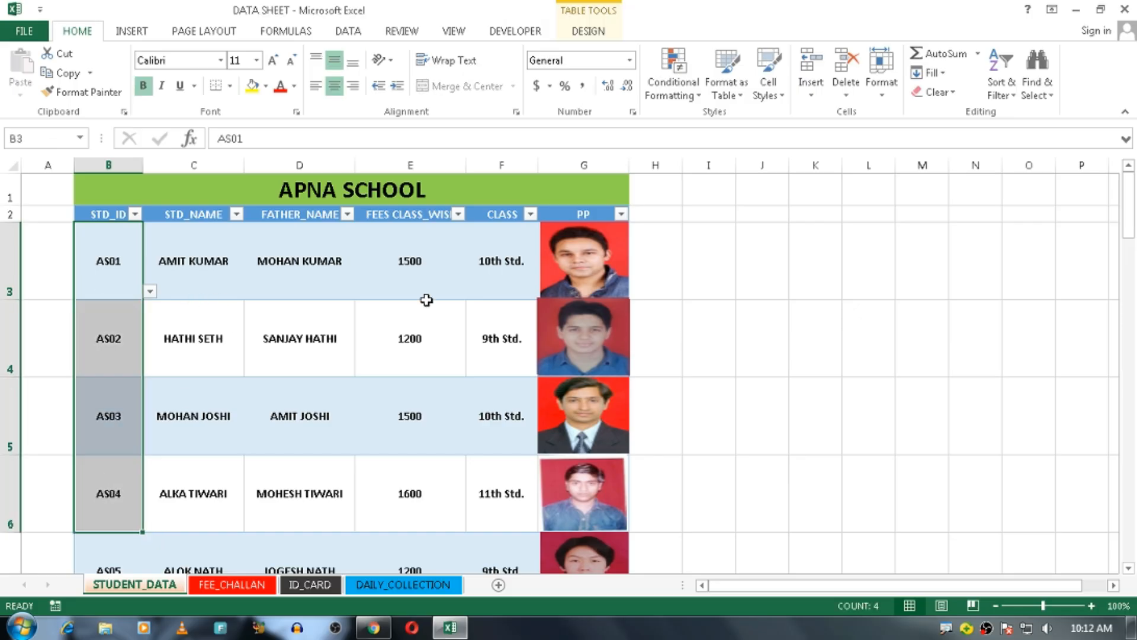
click(321, 276)
click(110, 265)
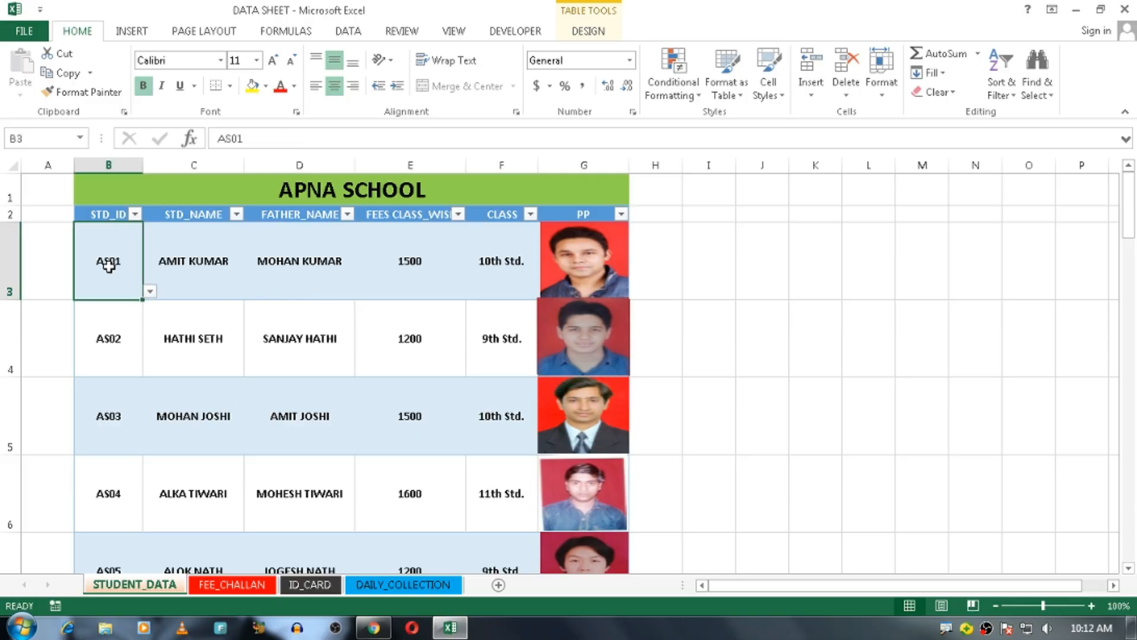
click(212, 589)
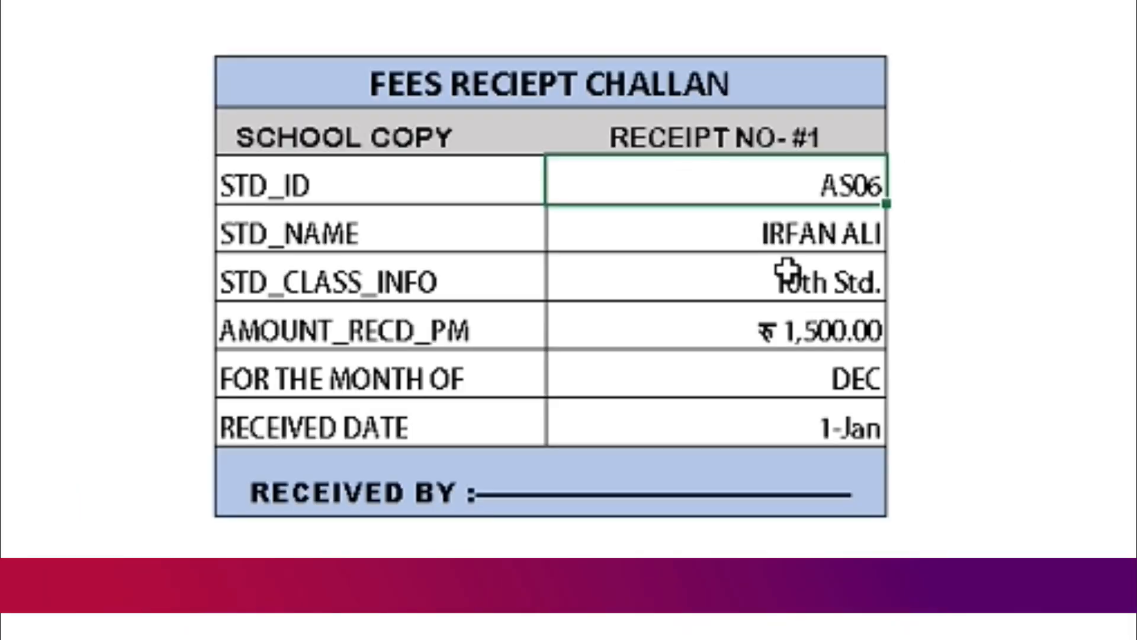
Clear the challan's entries for STD_ID, STD_NAME, STD_CLASS_INFO, AMOUNT_RECD_PM, FOR THE MONTH OF and RECEIVED DATE.
click(762, 236)
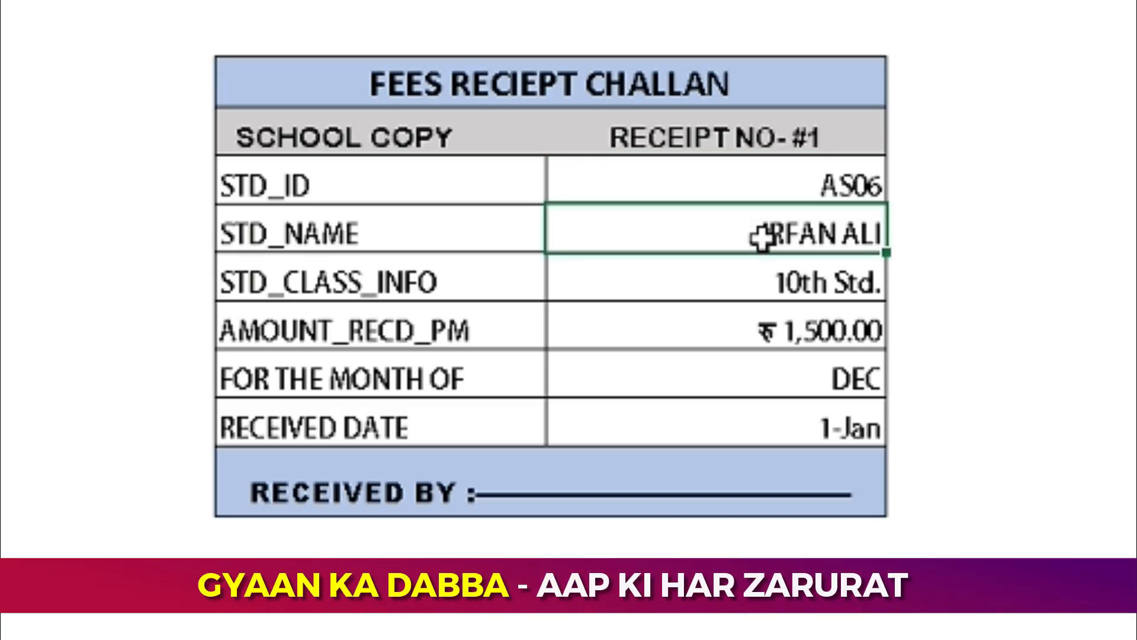
key(Delete)
click(787, 190)
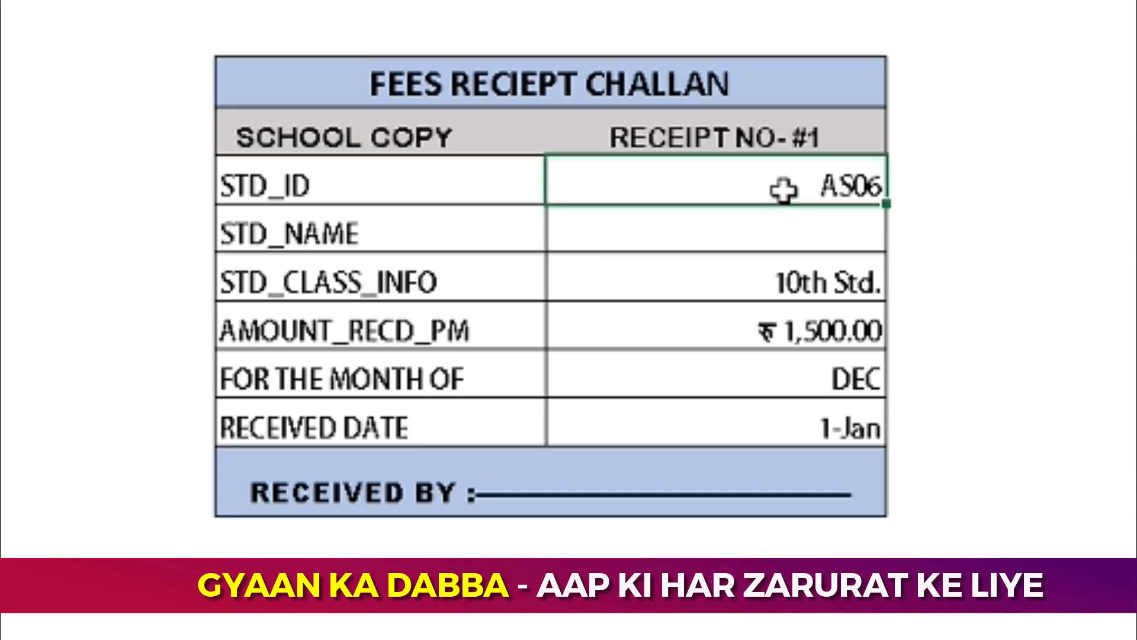
key(Delete)
click(810, 279)
key(Delete)
click(826, 343)
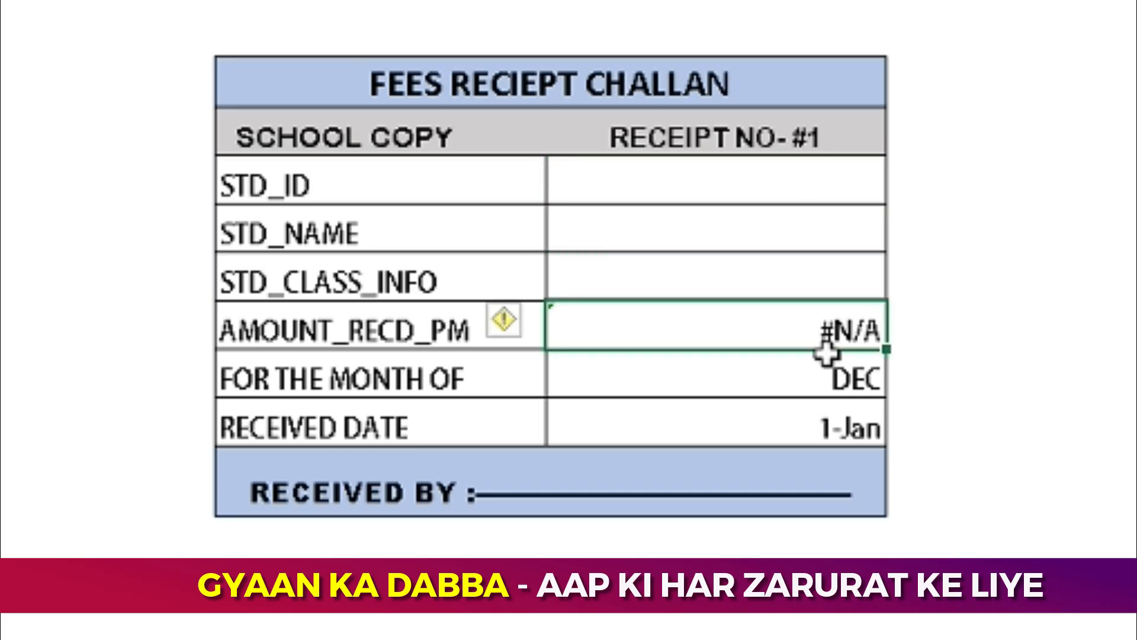
key(Delete)
click(835, 379)
key(Delete)
click(837, 424)
key(Delete)
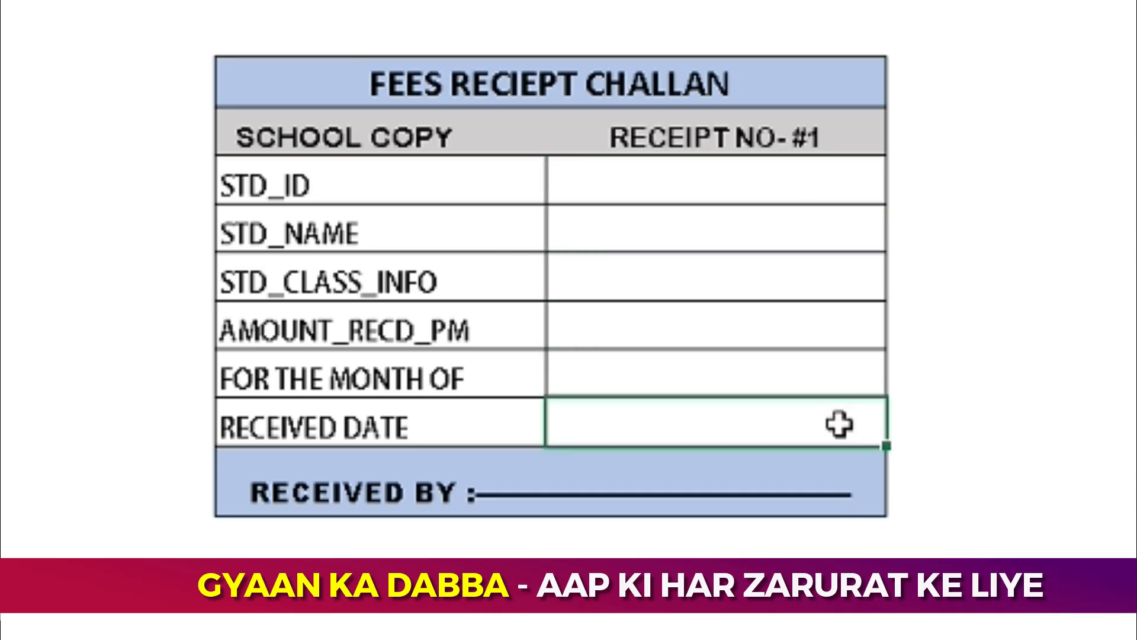
Review the challan's entry cells from STD_ID down to the RECEIVED BY line.
click(622, 195)
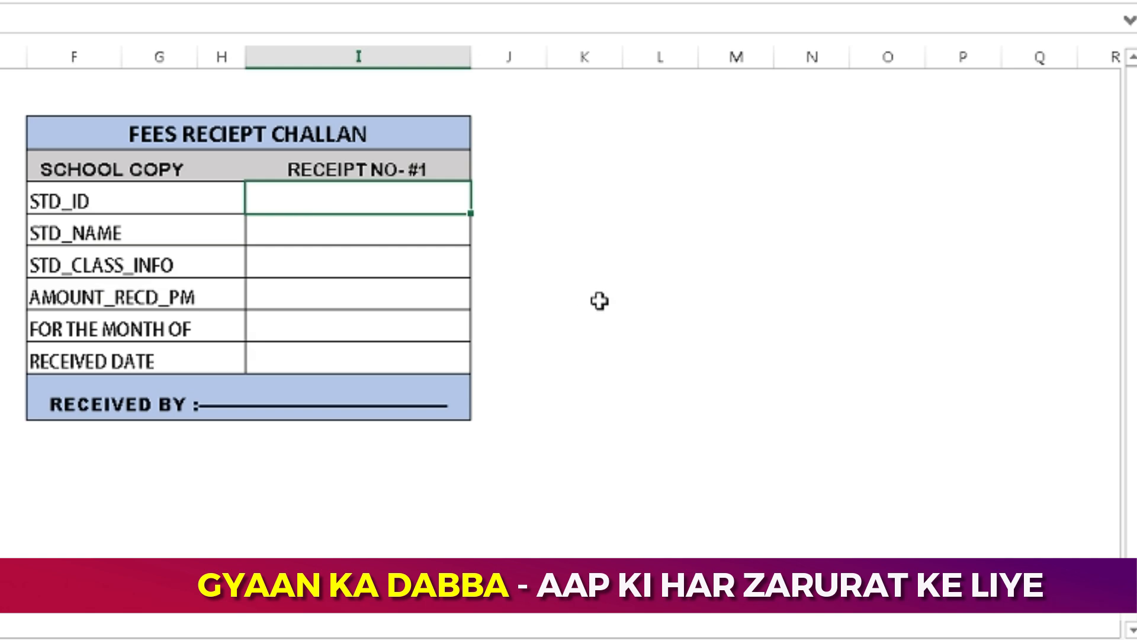
key(Down)
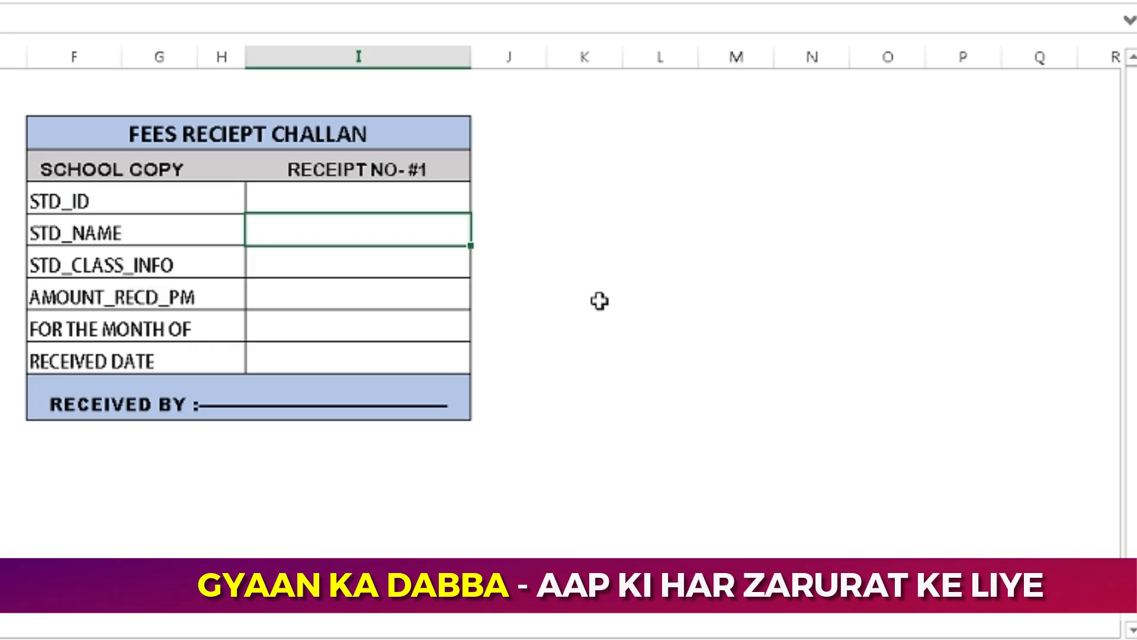
key(Down)
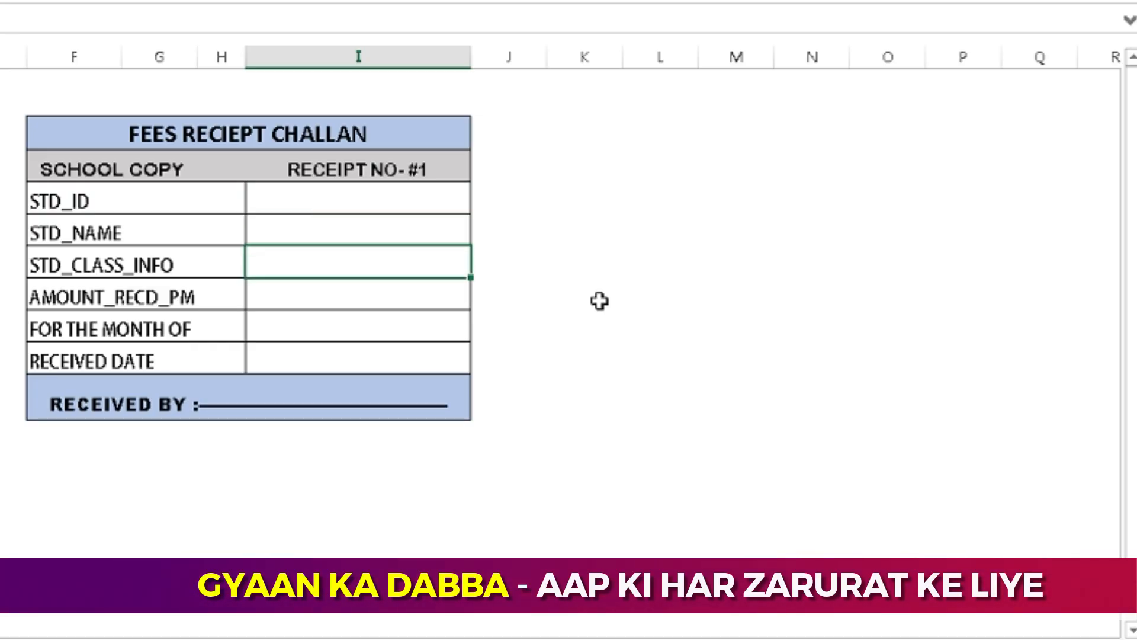
key(Down)
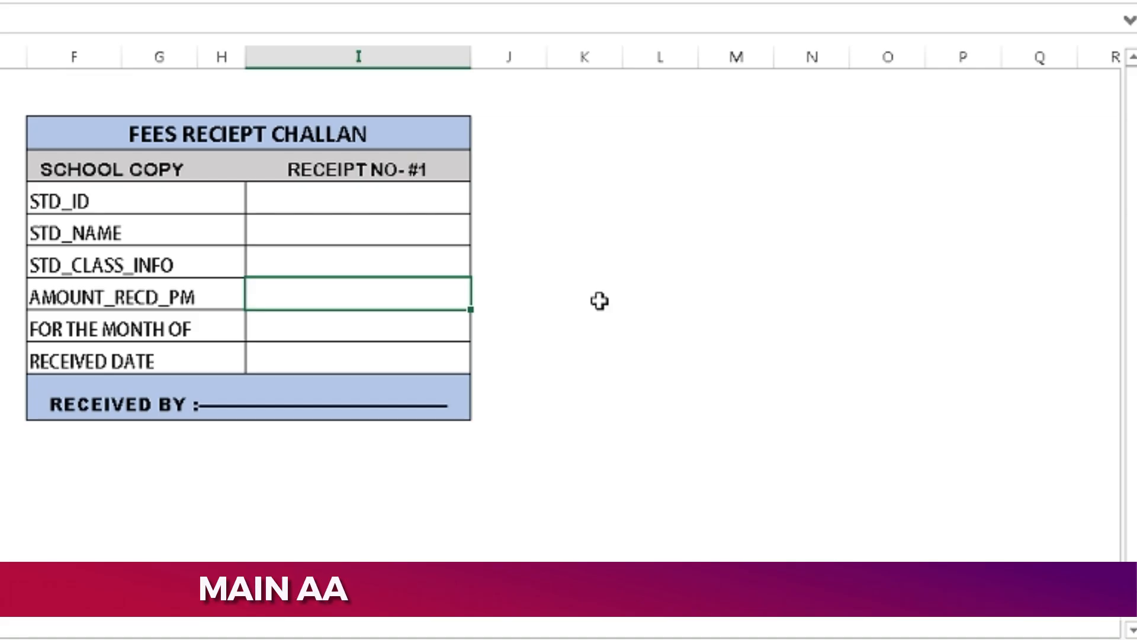
key(Down)
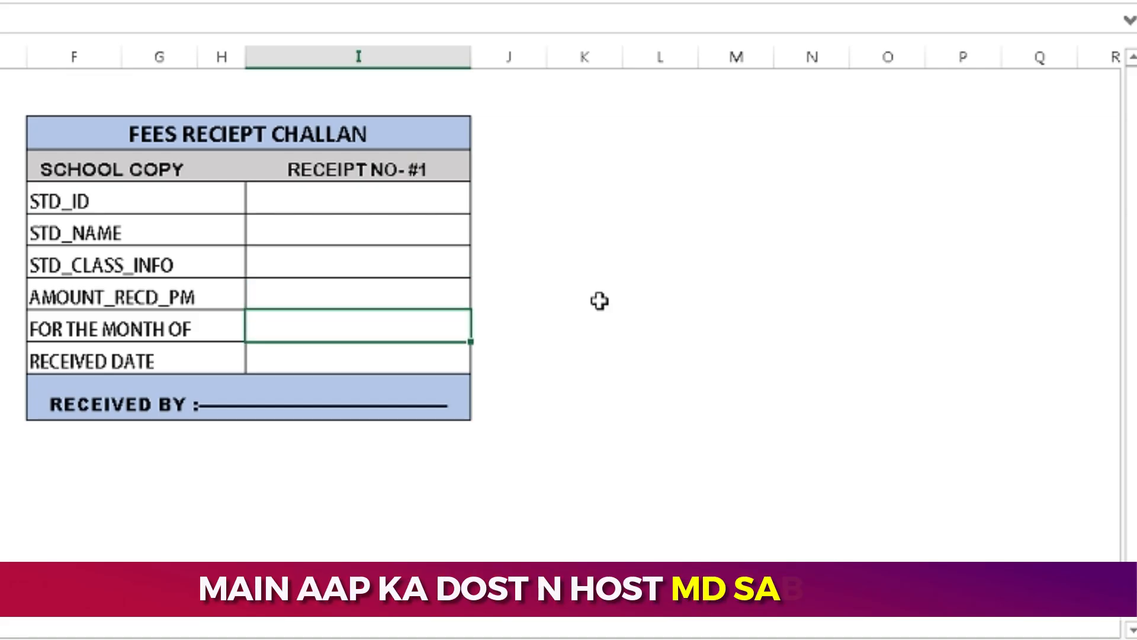
key(Down)
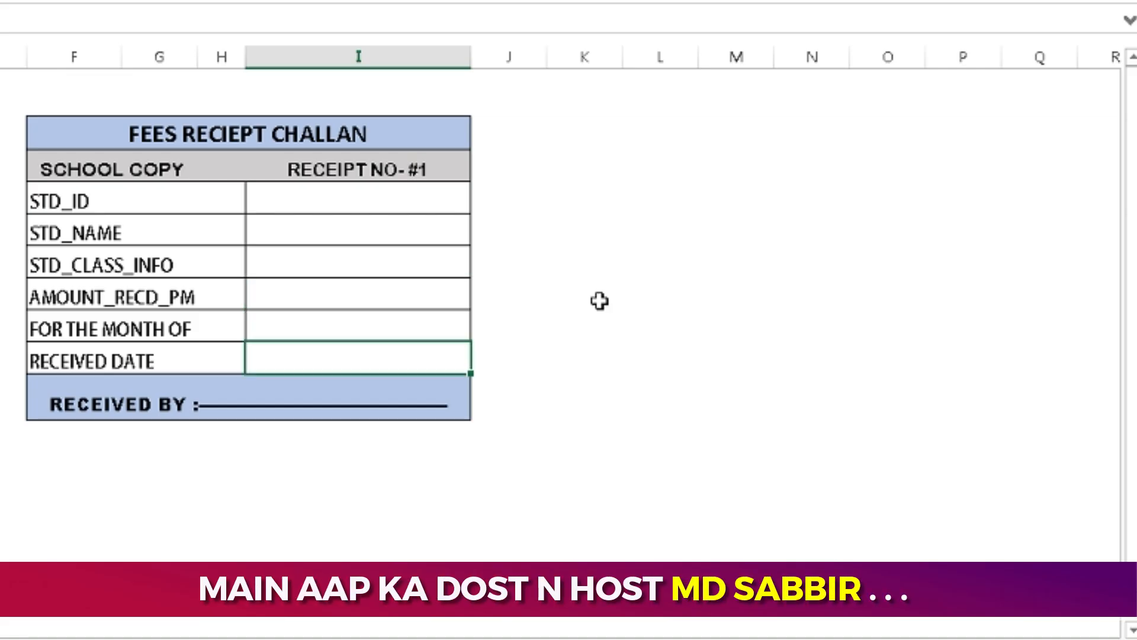
key(Down)
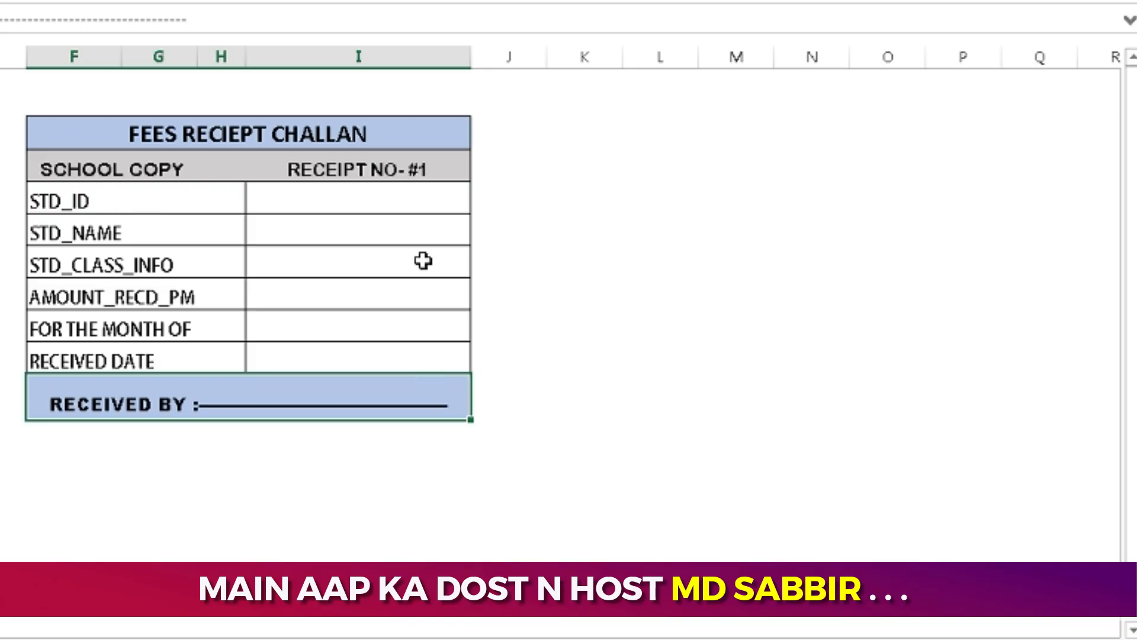
click(585, 282)
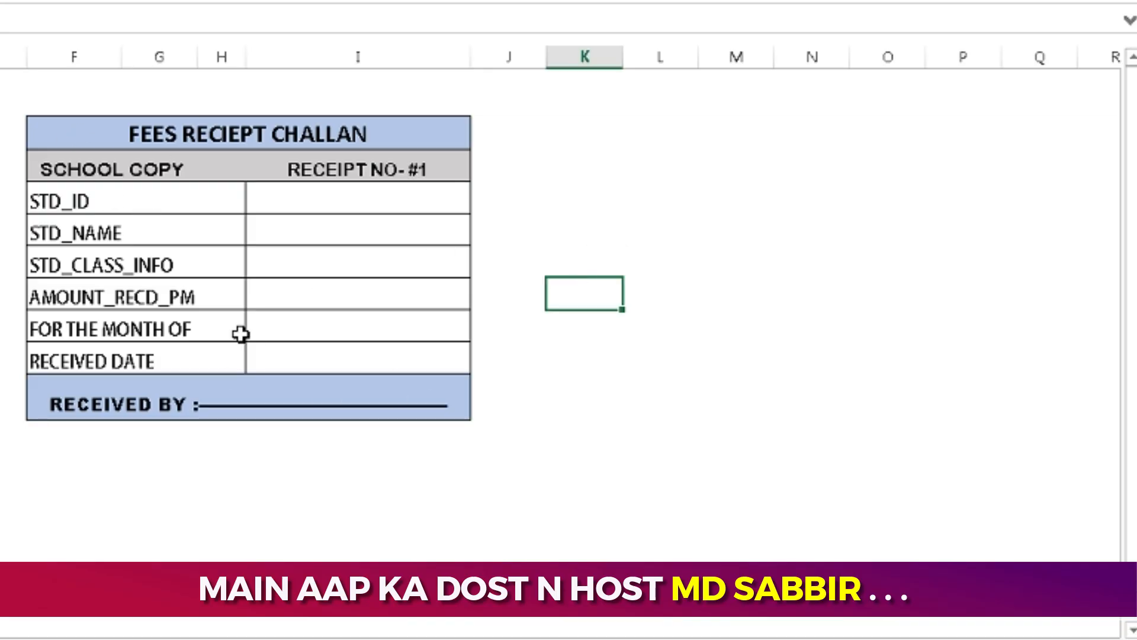
click(631, 427)
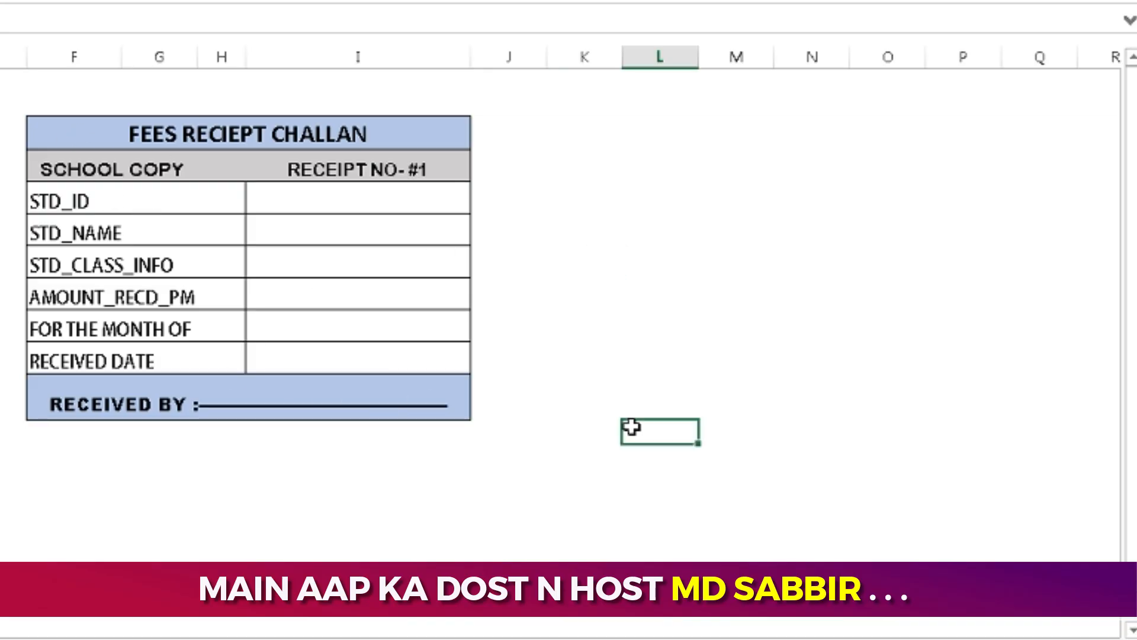
click(376, 198)
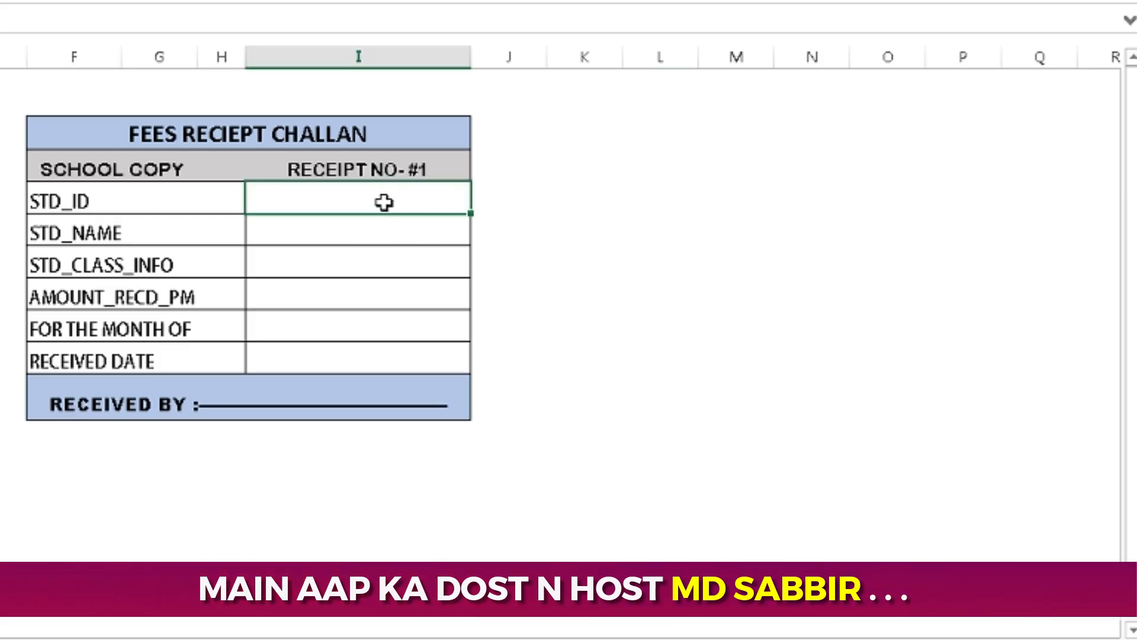
click(371, 236)
click(373, 281)
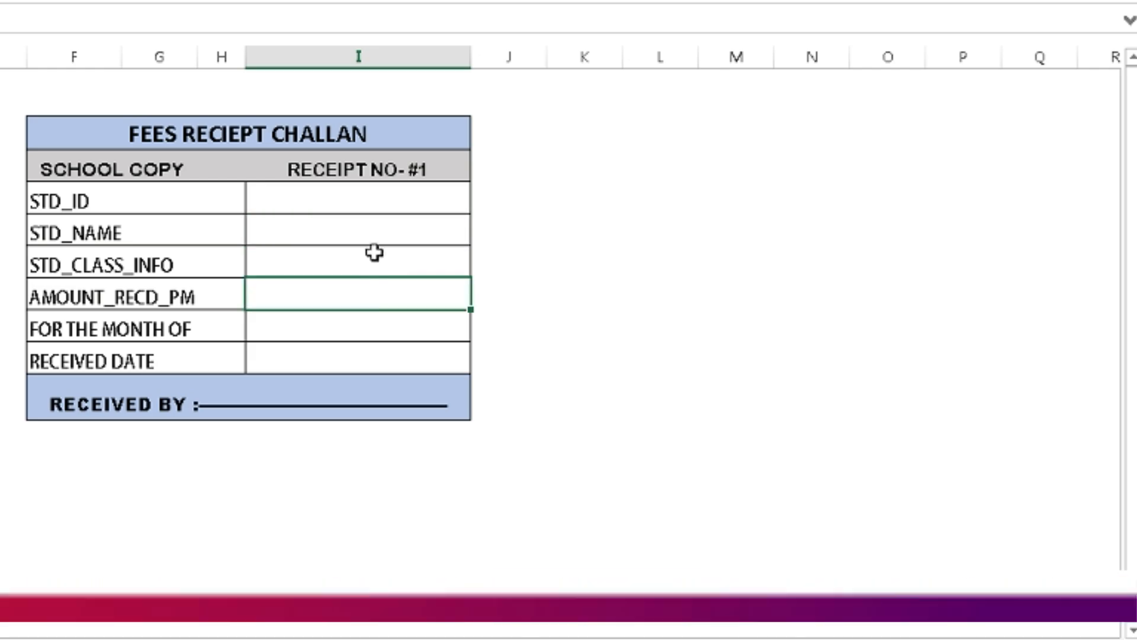
Enter the formula =VLOOKUP(I5,STUDENT_DATA!B:G,2,0) in the challan's STD_NAME cell I6.
click(374, 230)
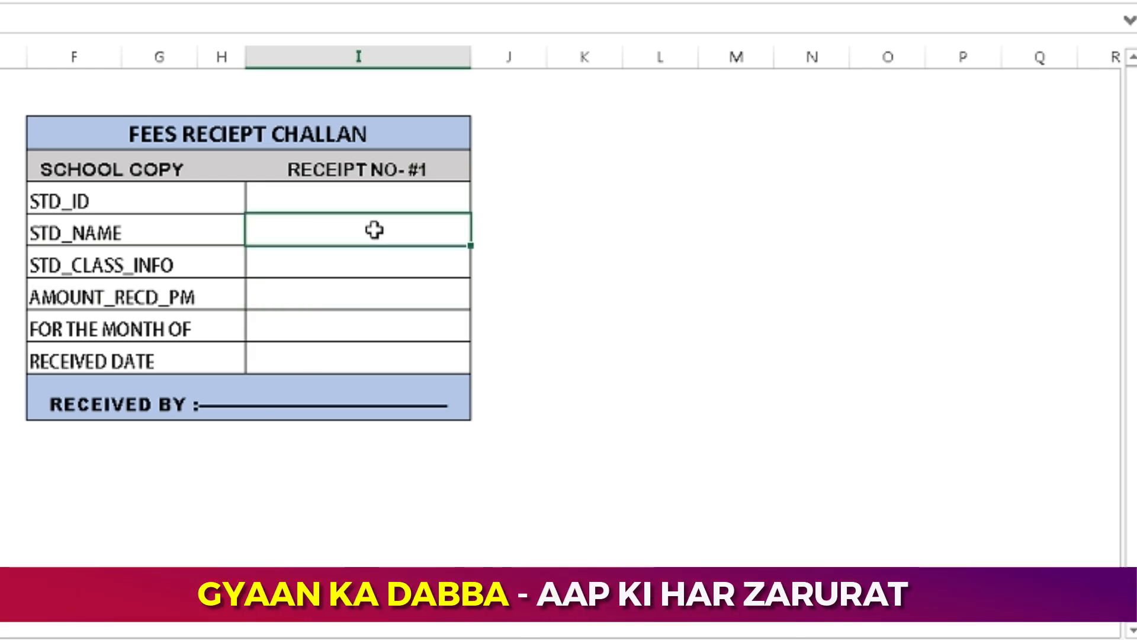
text(=)
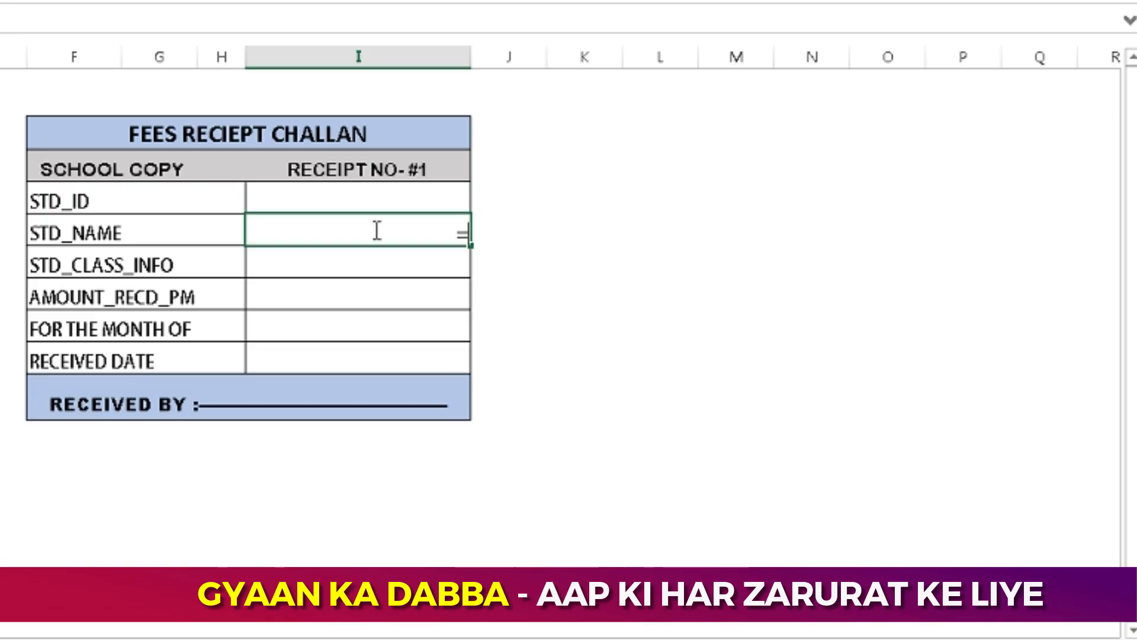
text(vloo)
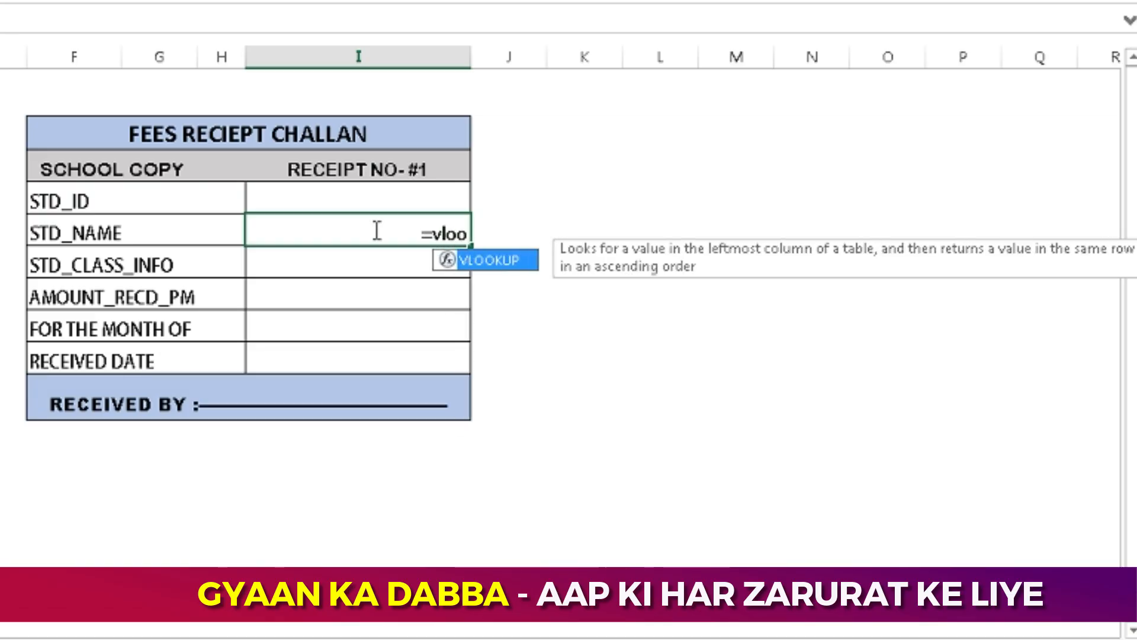
double_click(496, 260)
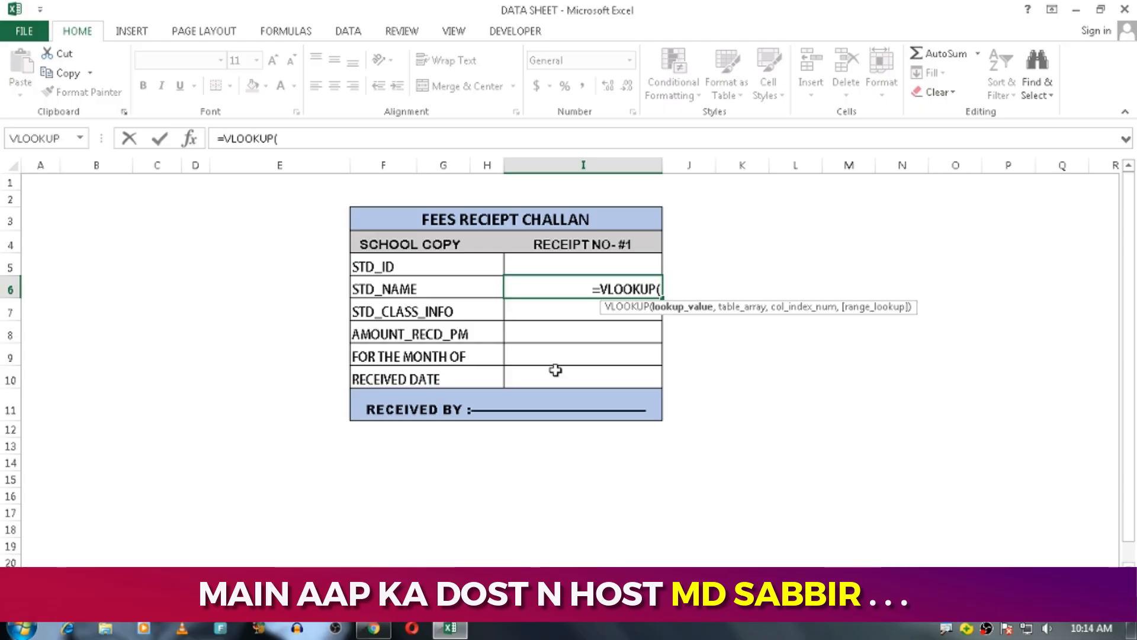
click(582, 265)
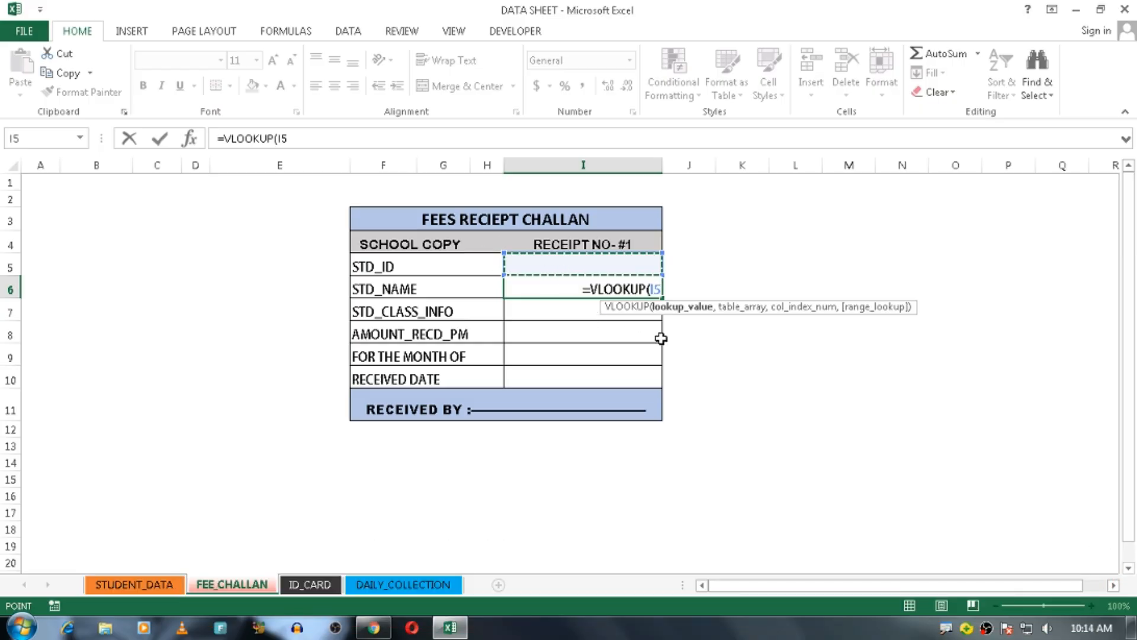
text(,STUDENT_DATA!)
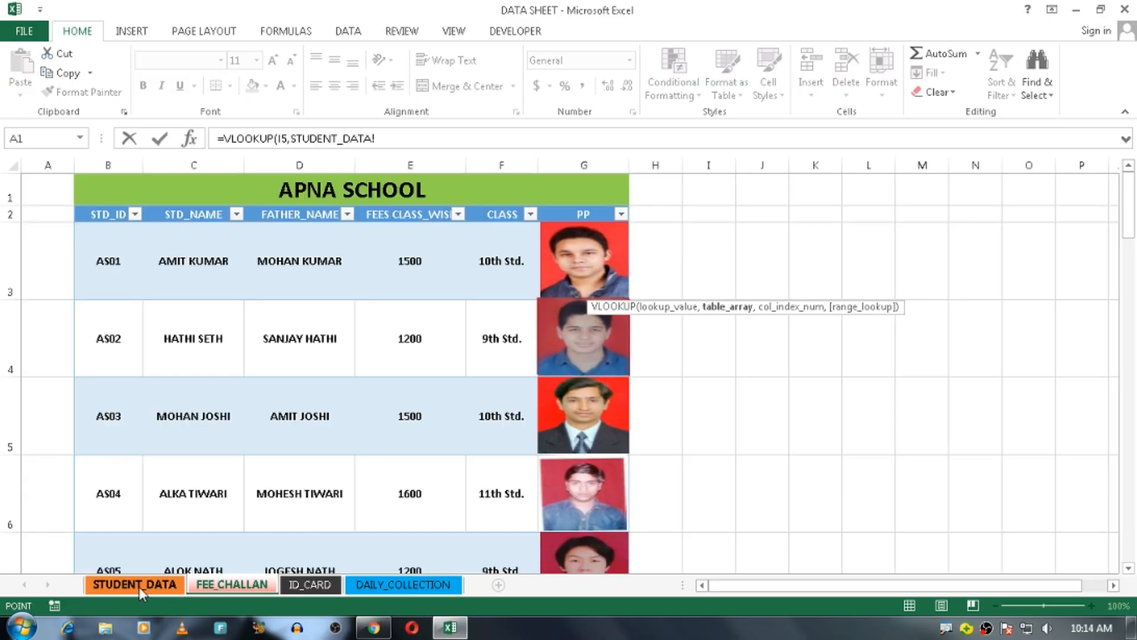
click(140, 586)
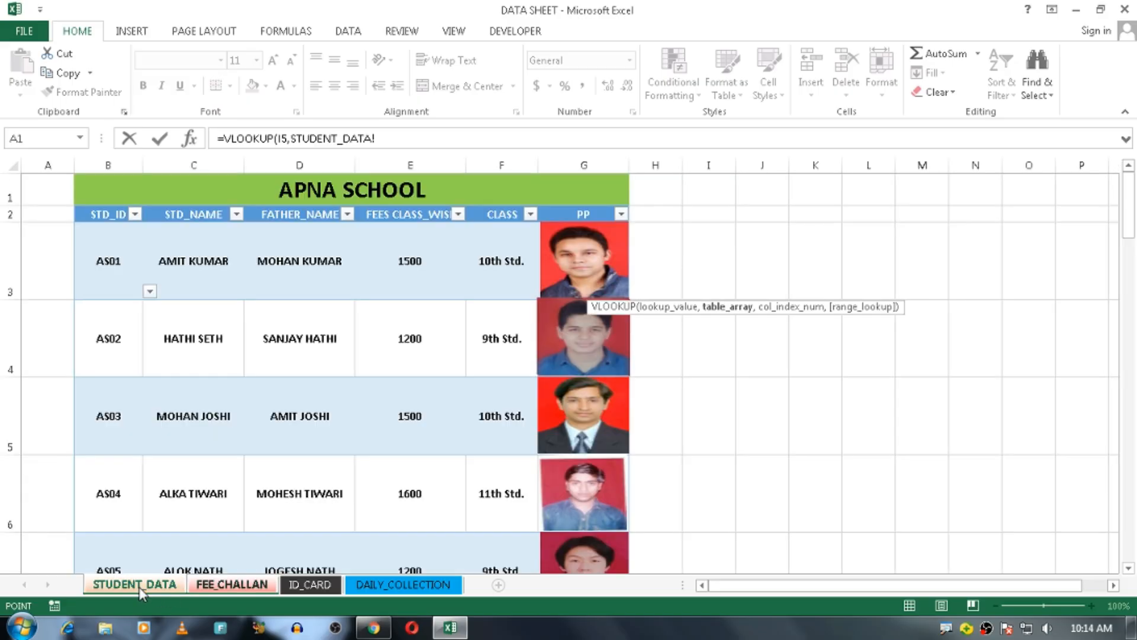
click(101, 165)
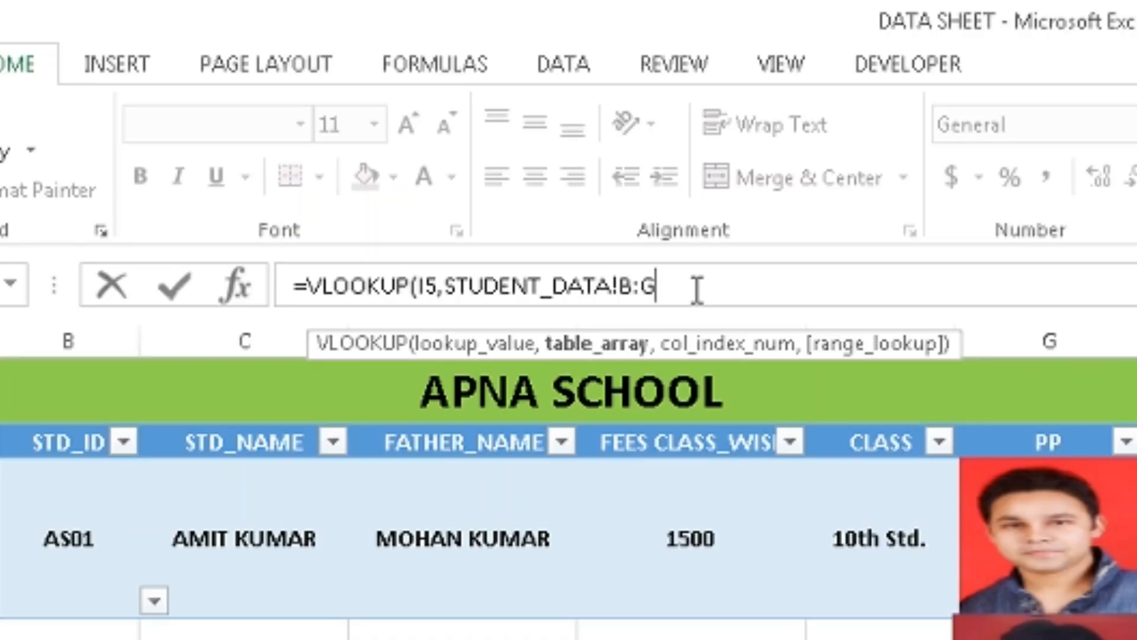
text(,2)
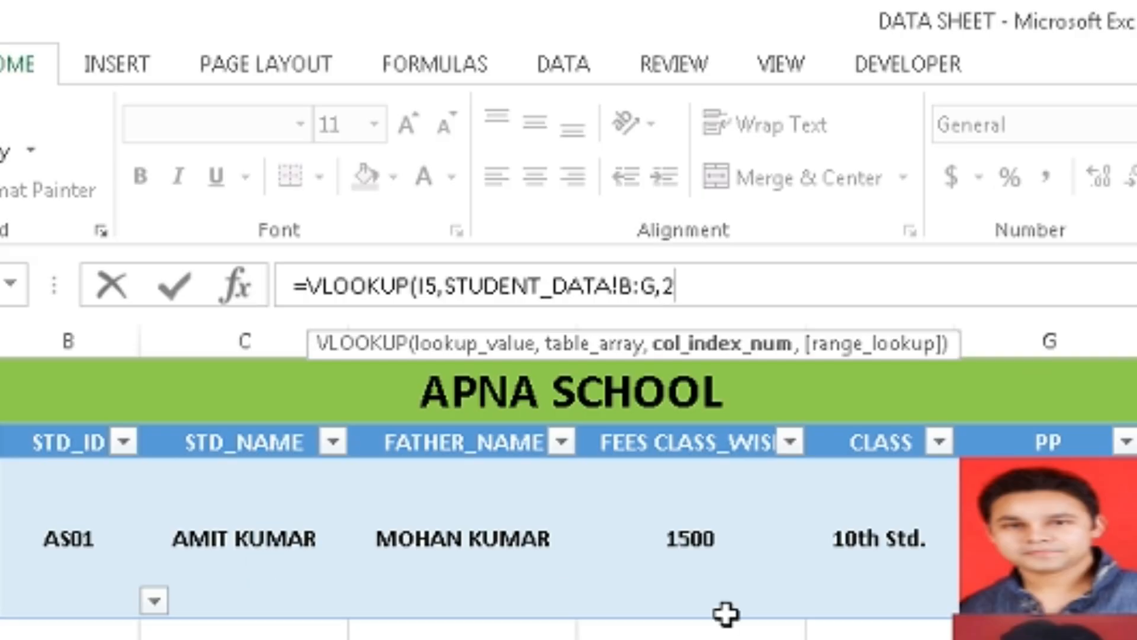
text(,0)
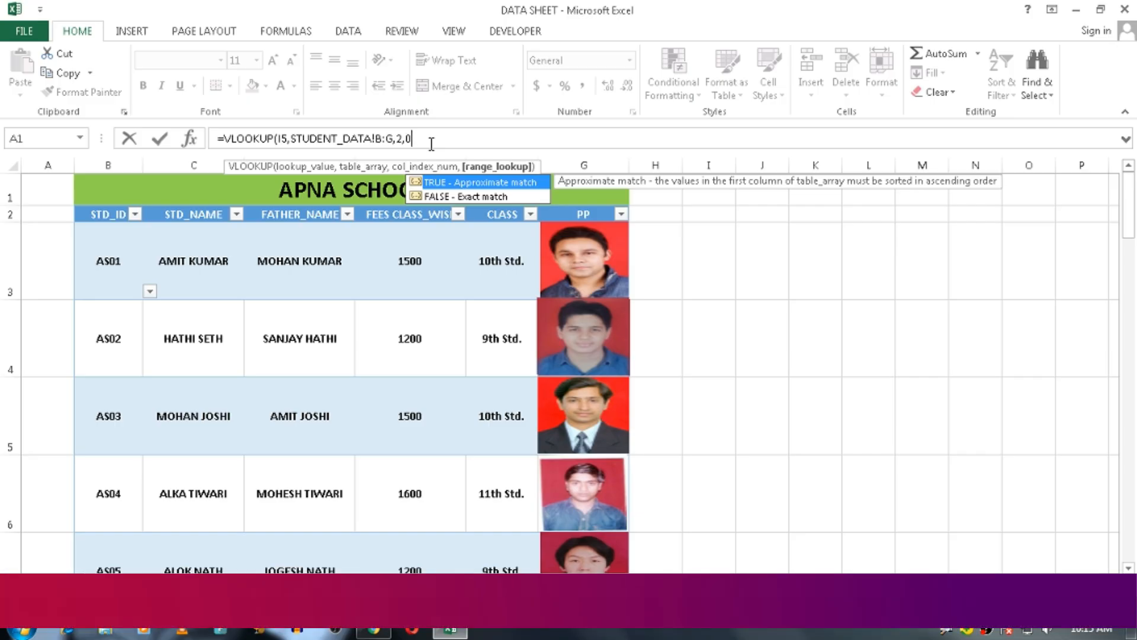
text())
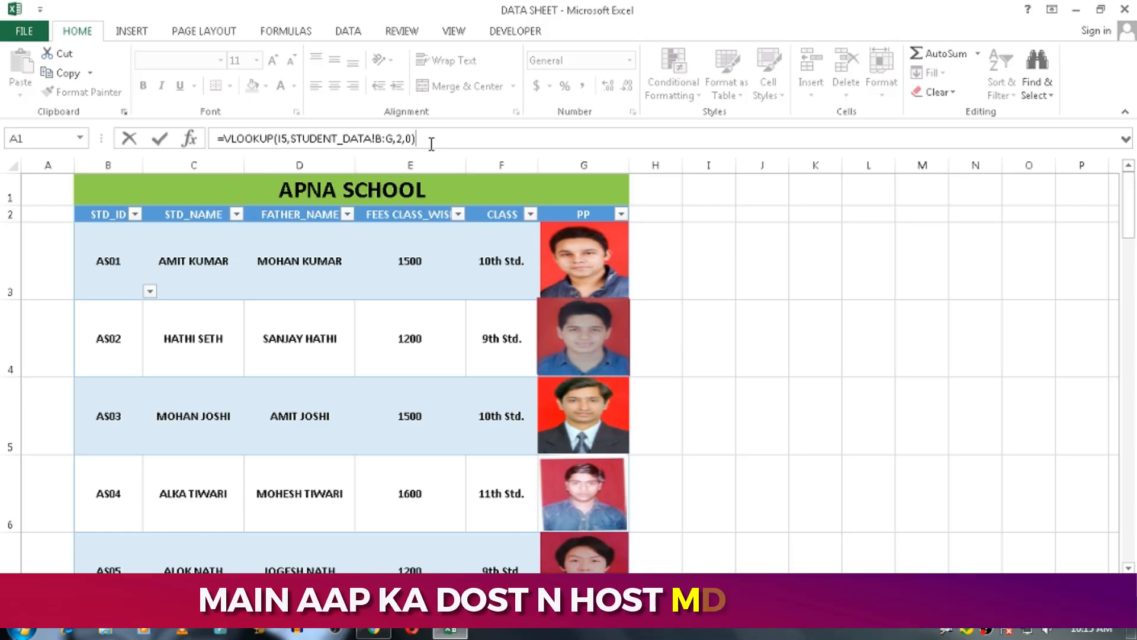
key(Return)
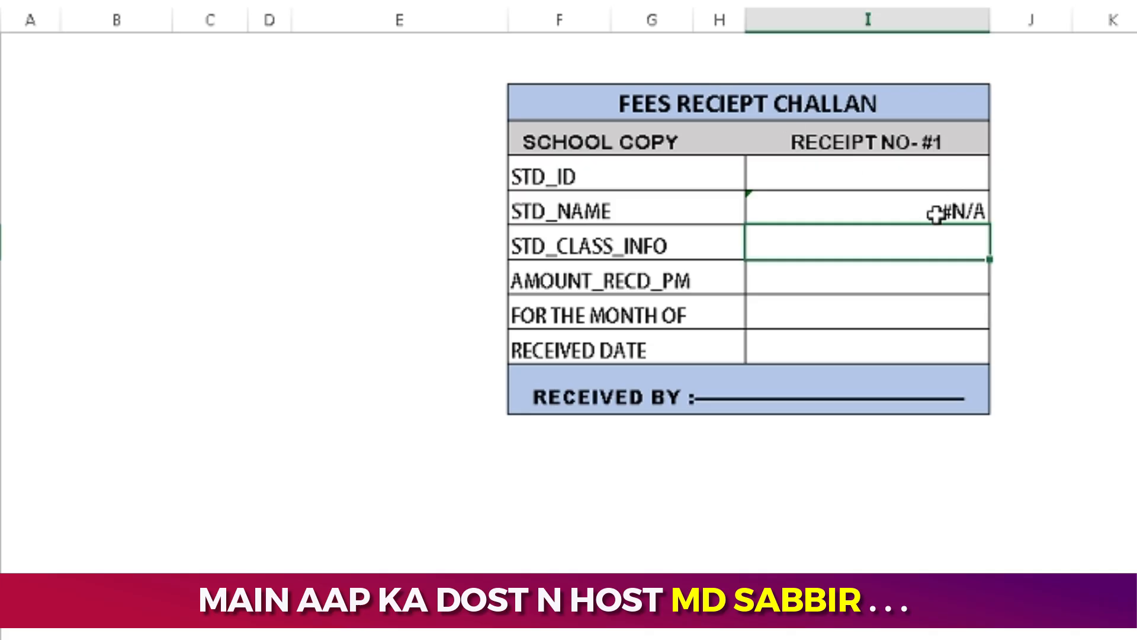
Fill in the challan's STD_ID cell with the ID of the second student listed on STUDENT_DATA.
click(914, 175)
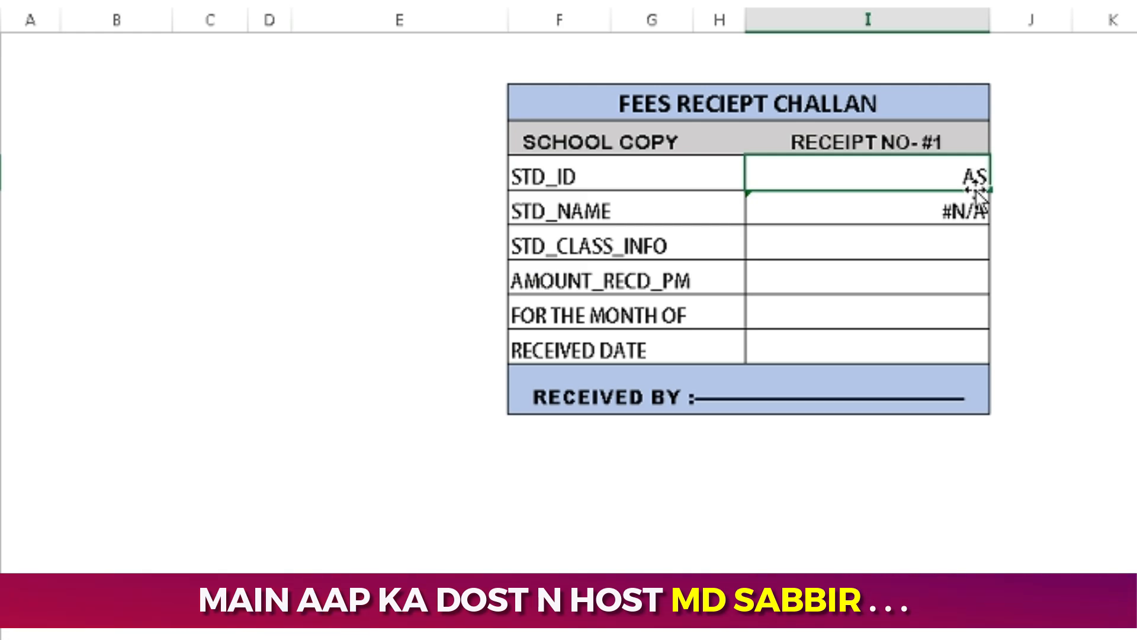
text(AS02)
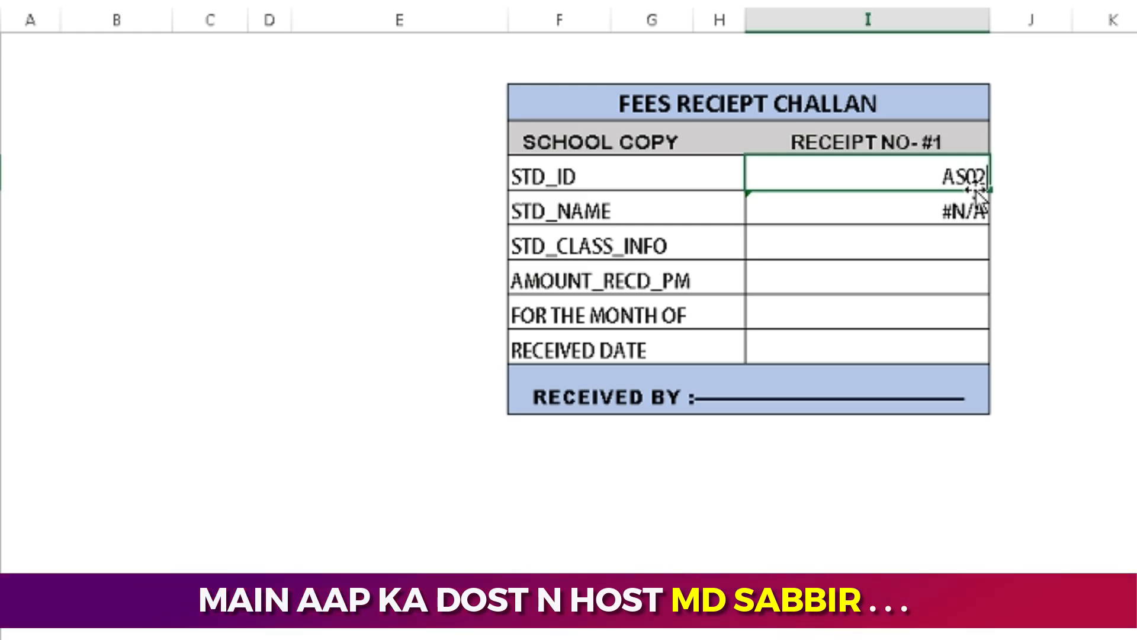
key(Return)
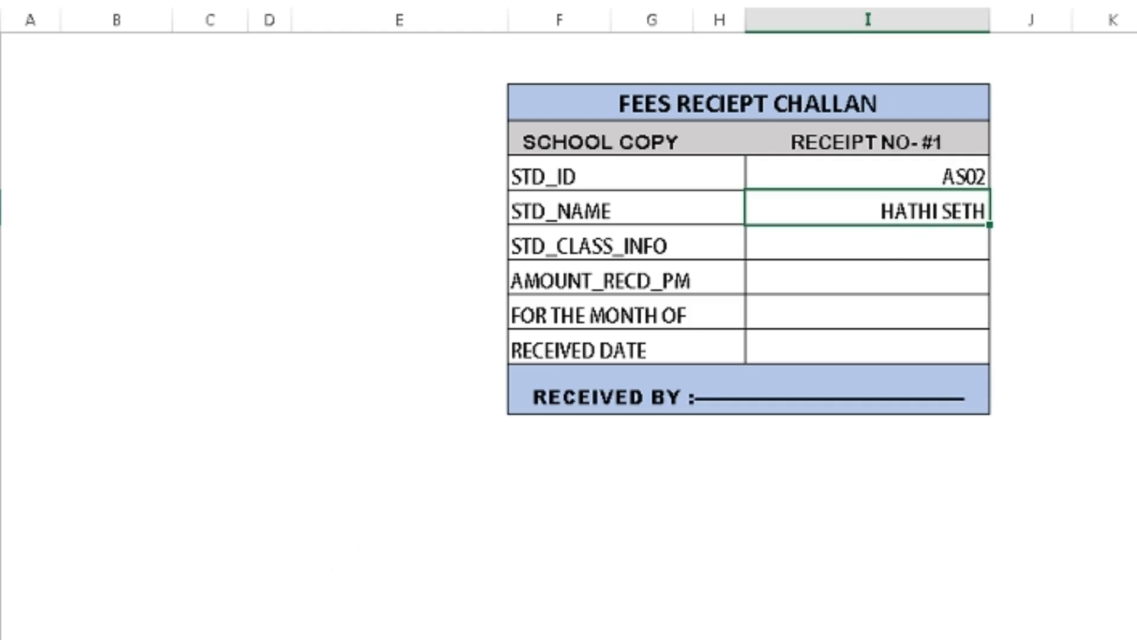
Check the second student's name, father's name, fee and class on STUDENT_DATA against the challan.
click(198, 638)
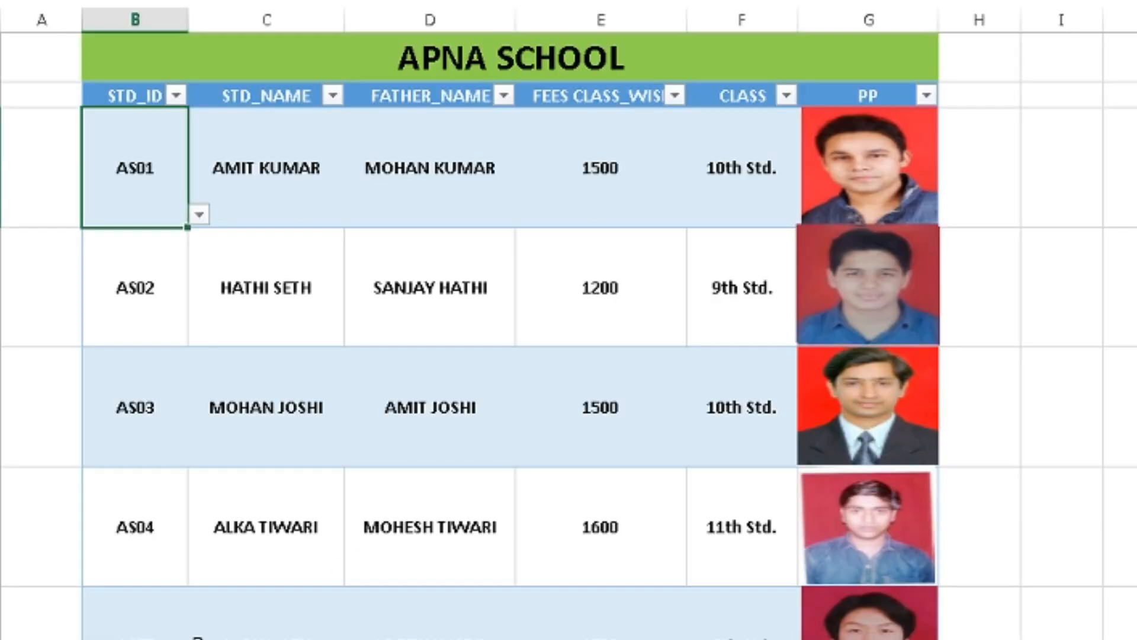
click(240, 292)
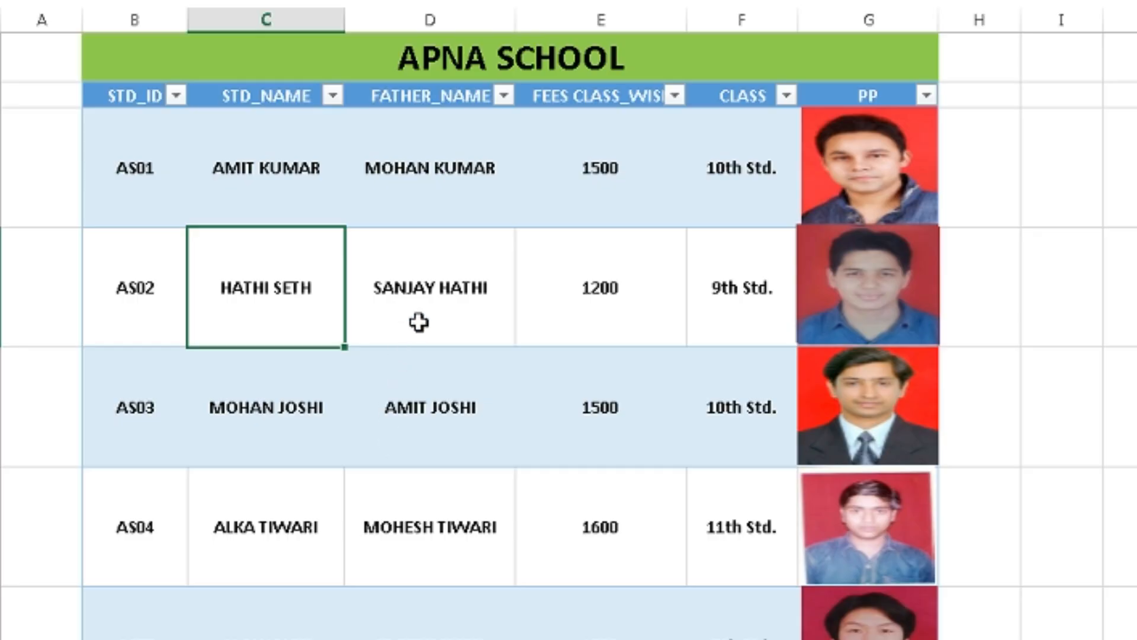
click(433, 302)
click(579, 301)
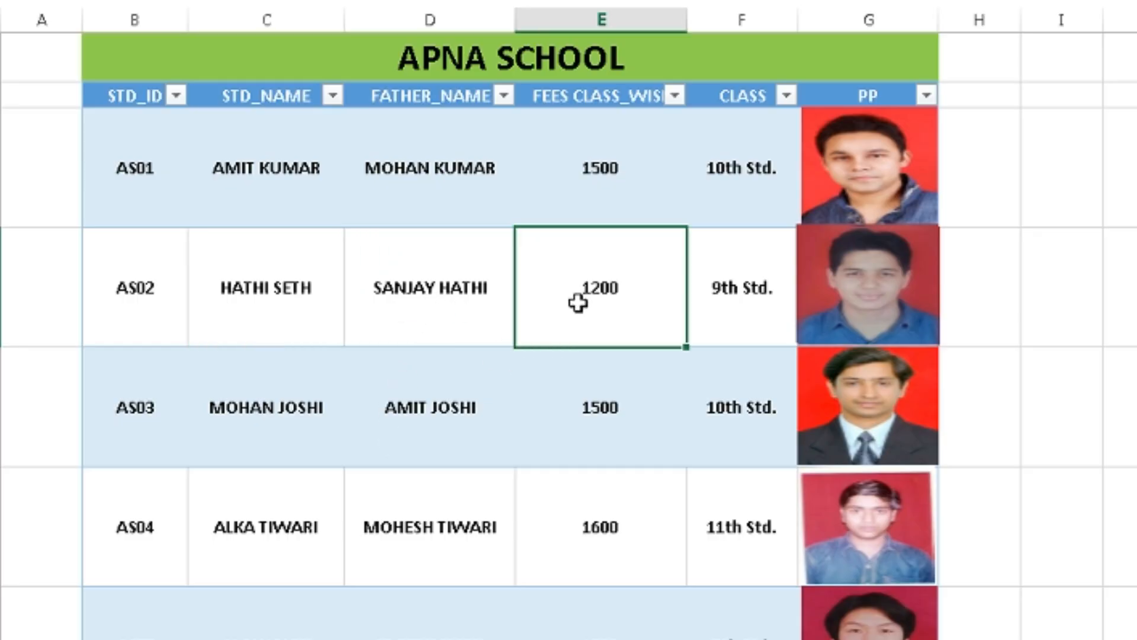
click(717, 314)
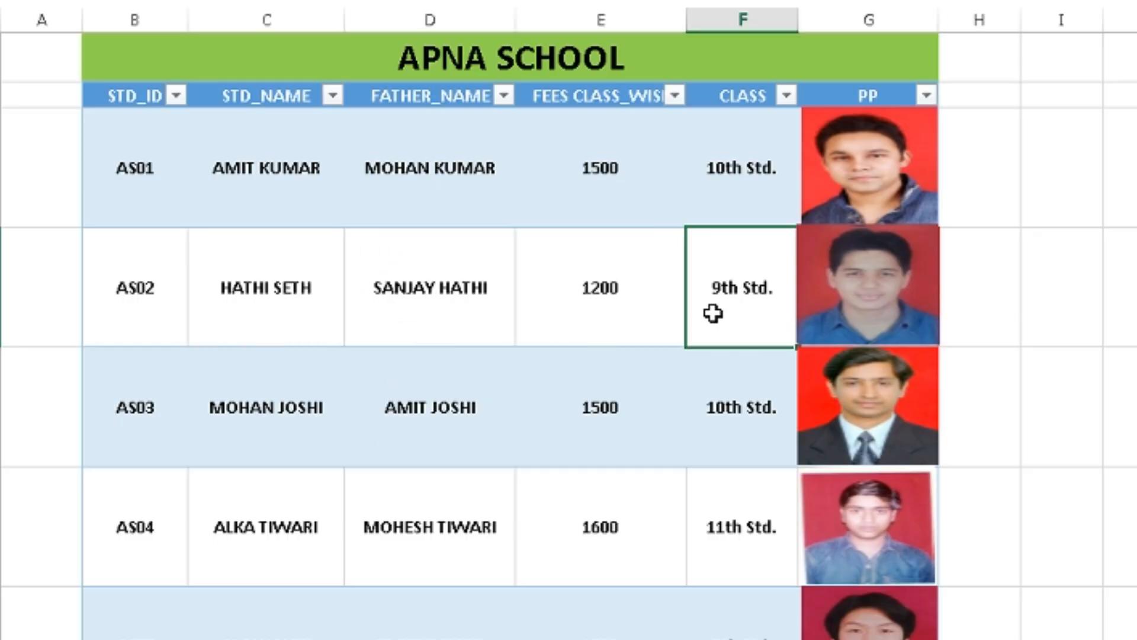
key(ctrl+Page_Down)
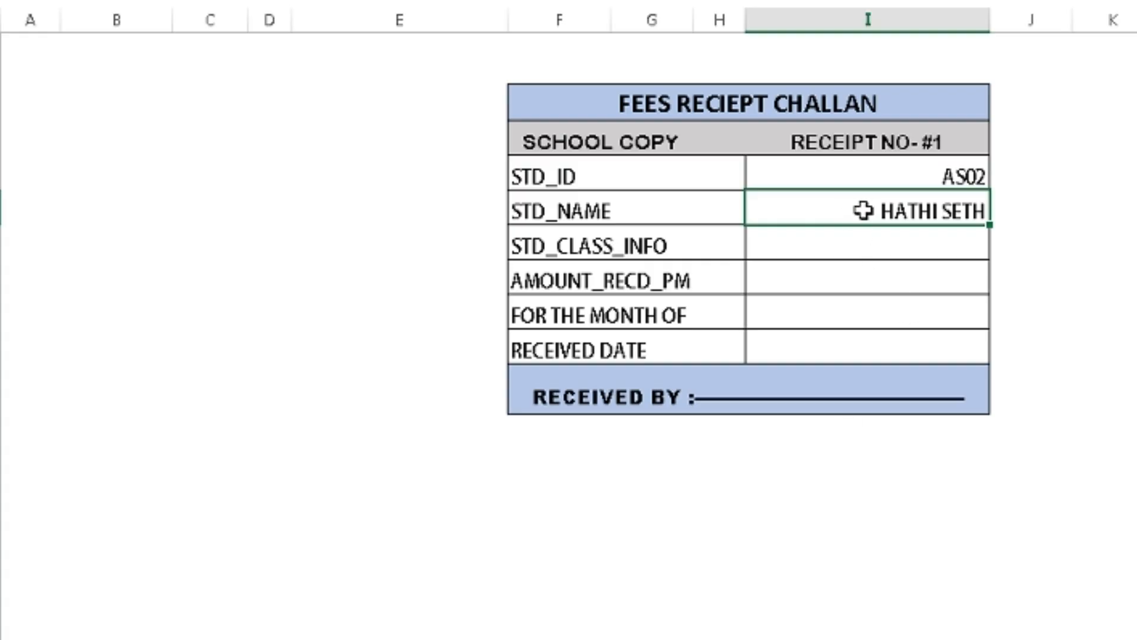
Clear the challan's STD_ID entry and examine how the STD_NAME formula cell responds to an empty ID.
click(894, 181)
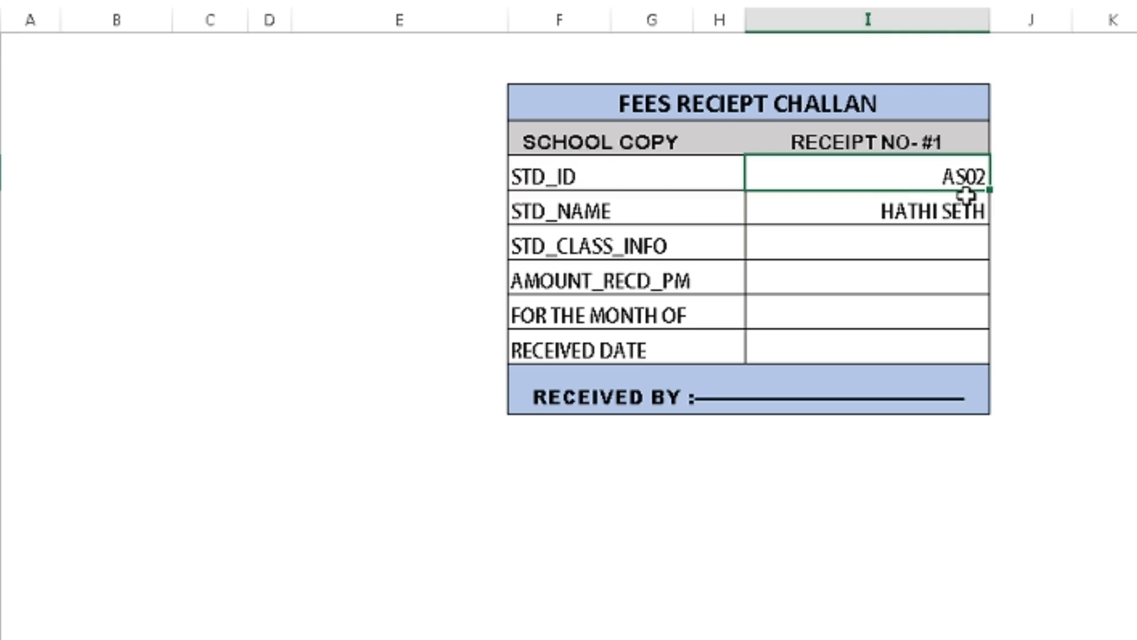
key(Delete)
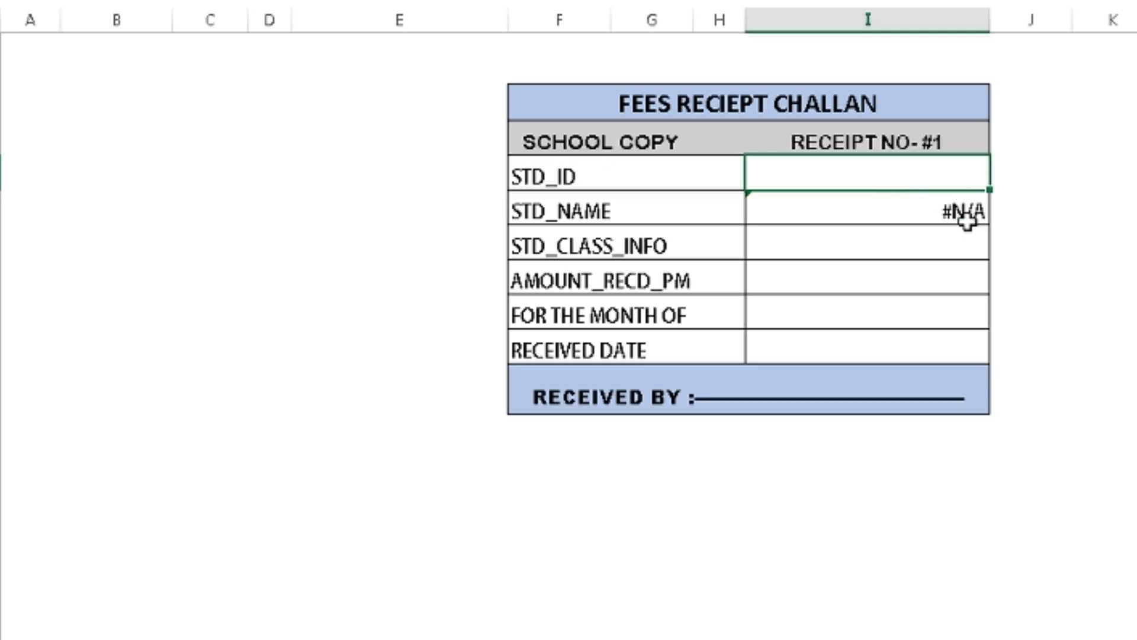
click(966, 218)
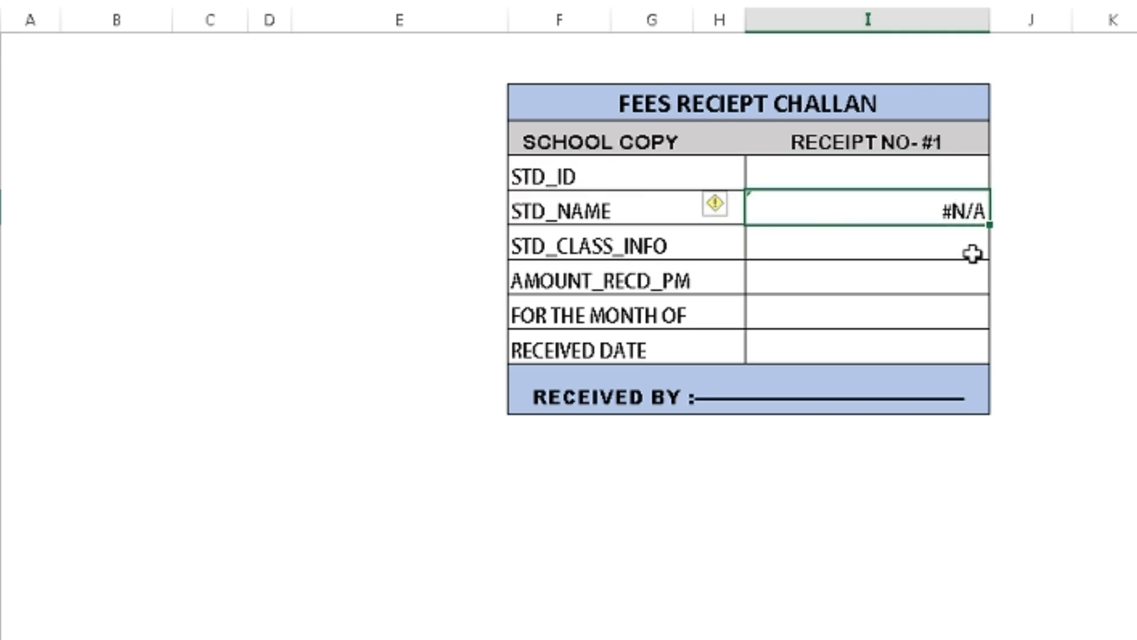
click(899, 178)
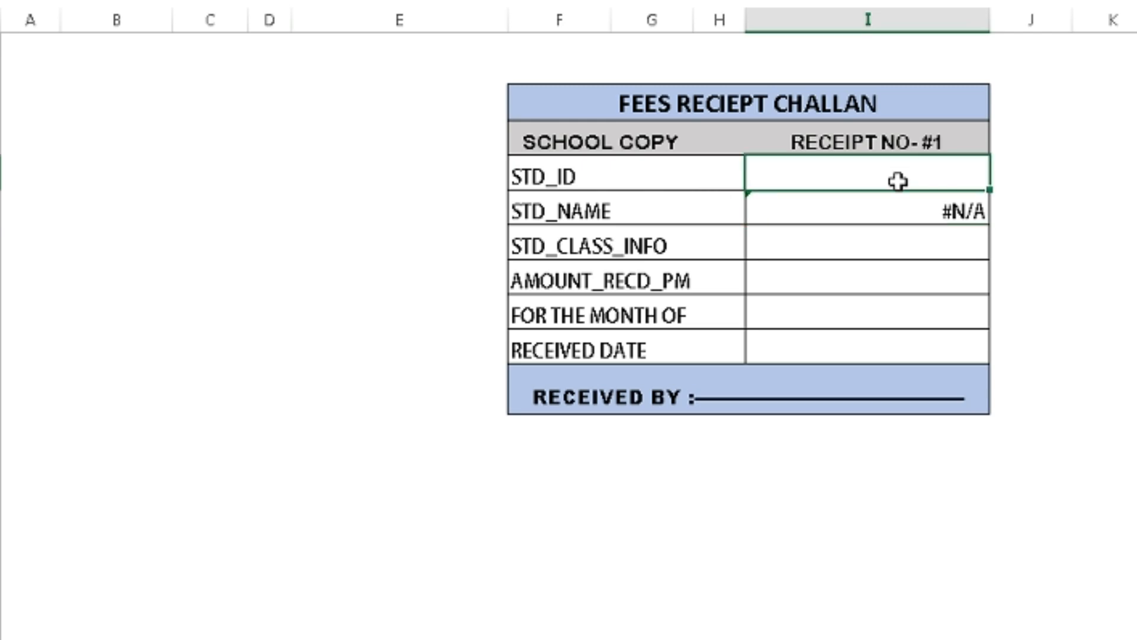
click(869, 204)
click(883, 178)
click(888, 219)
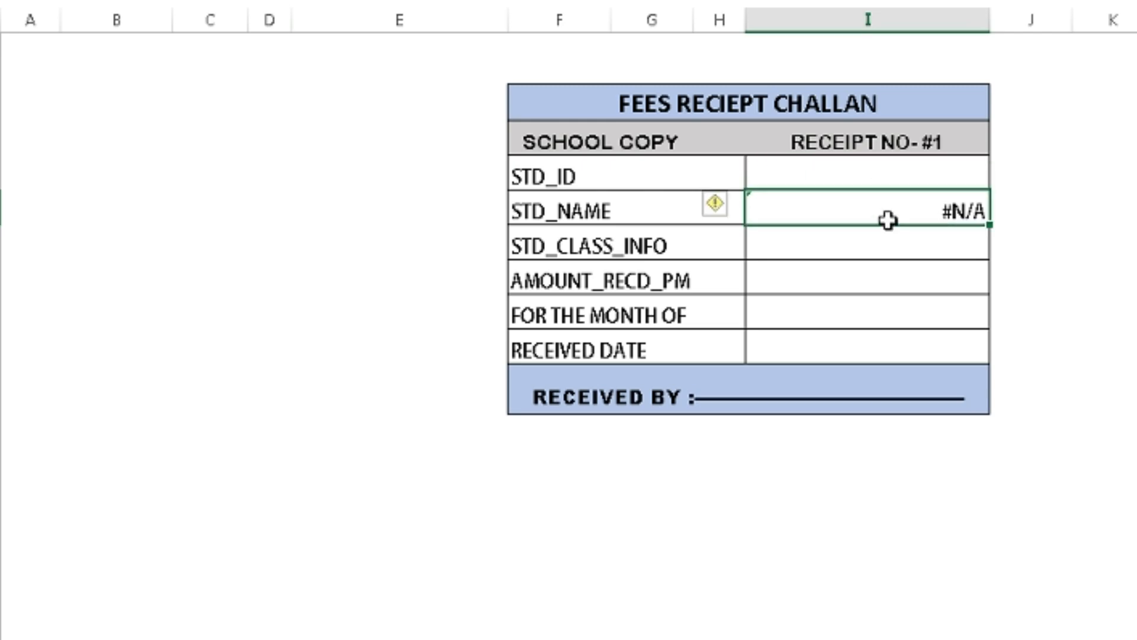
click(909, 183)
click(904, 214)
click(884, 172)
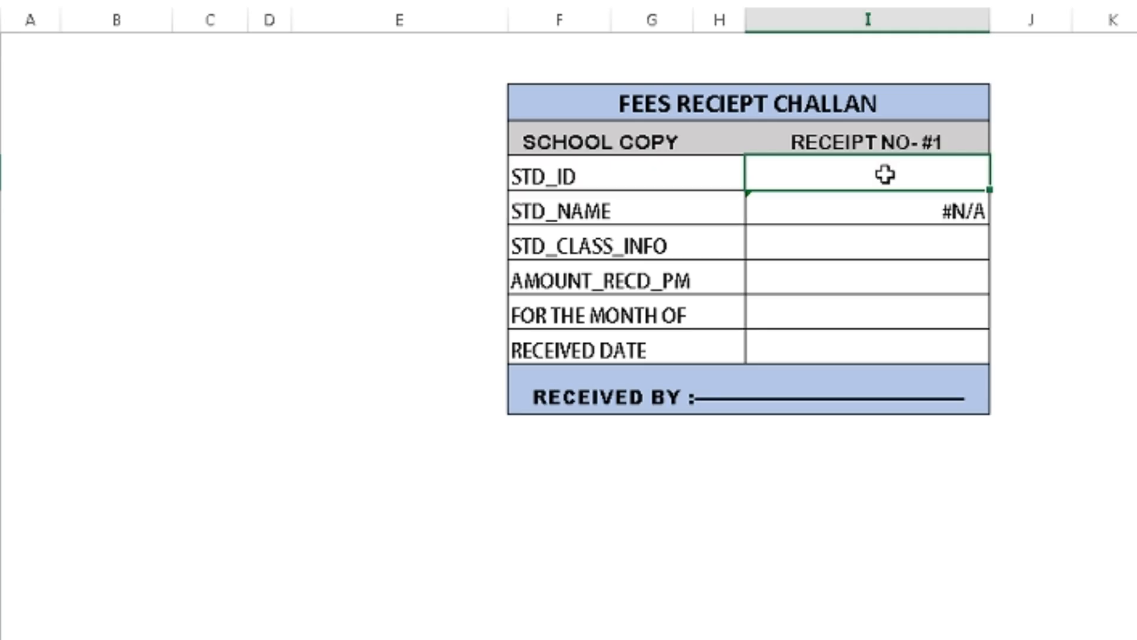
Wrap the STD_NAME formula in IFERROR so it reads =IFERROR(VLOOKUP(I5,STUDENT_DATA!B:G,2,0),"DATA NOT FOUND").
click(891, 211)
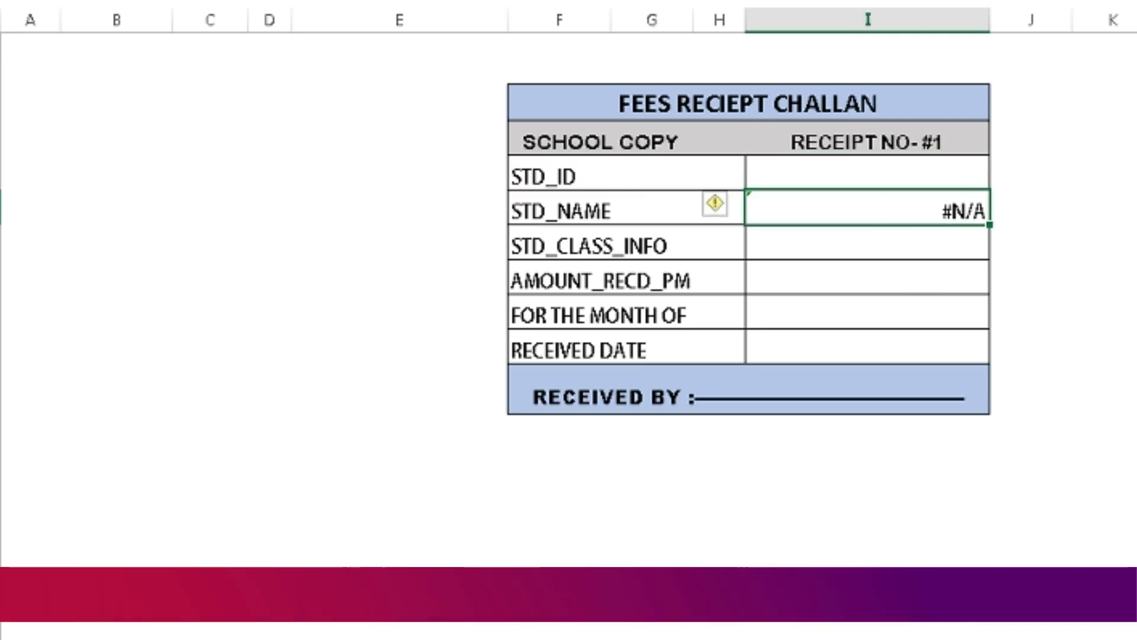
click(301, 1)
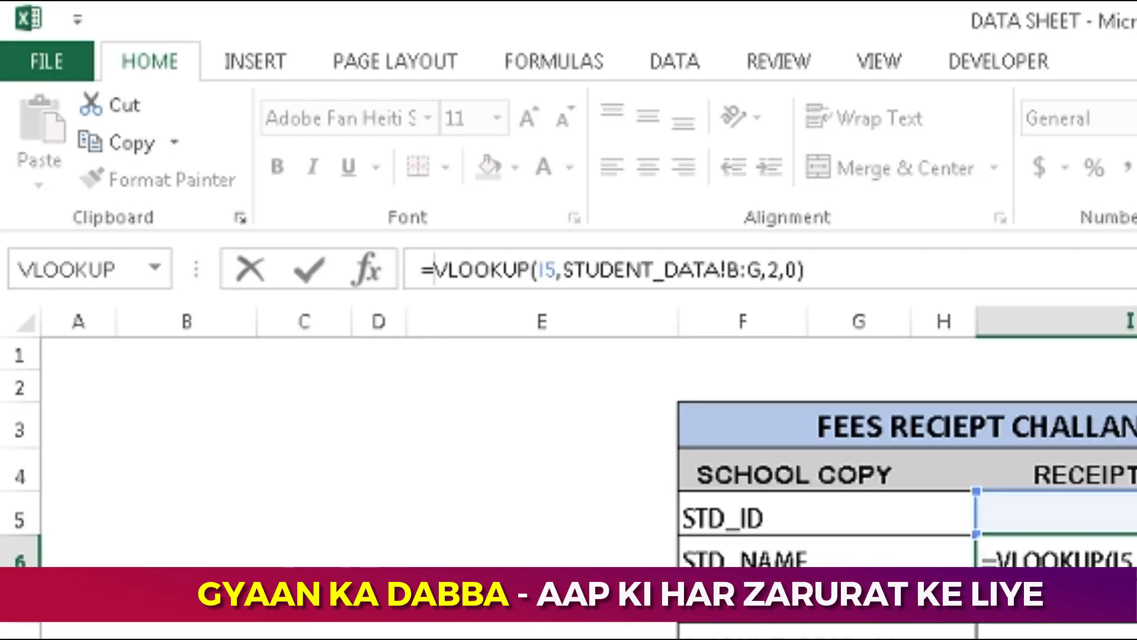
text(IF)
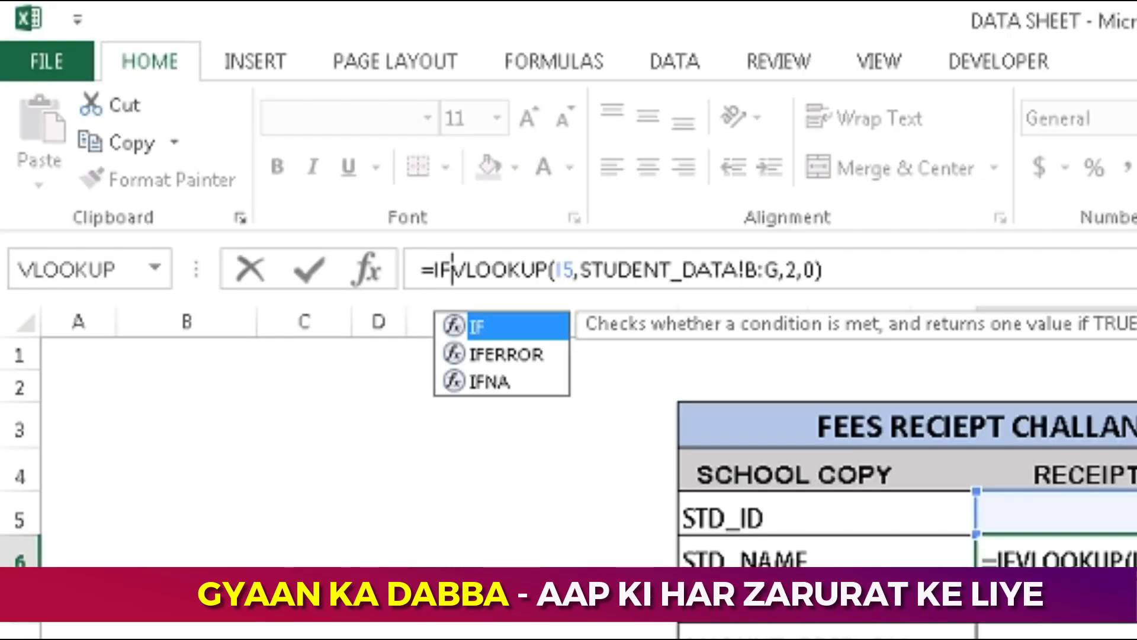
key(Down)
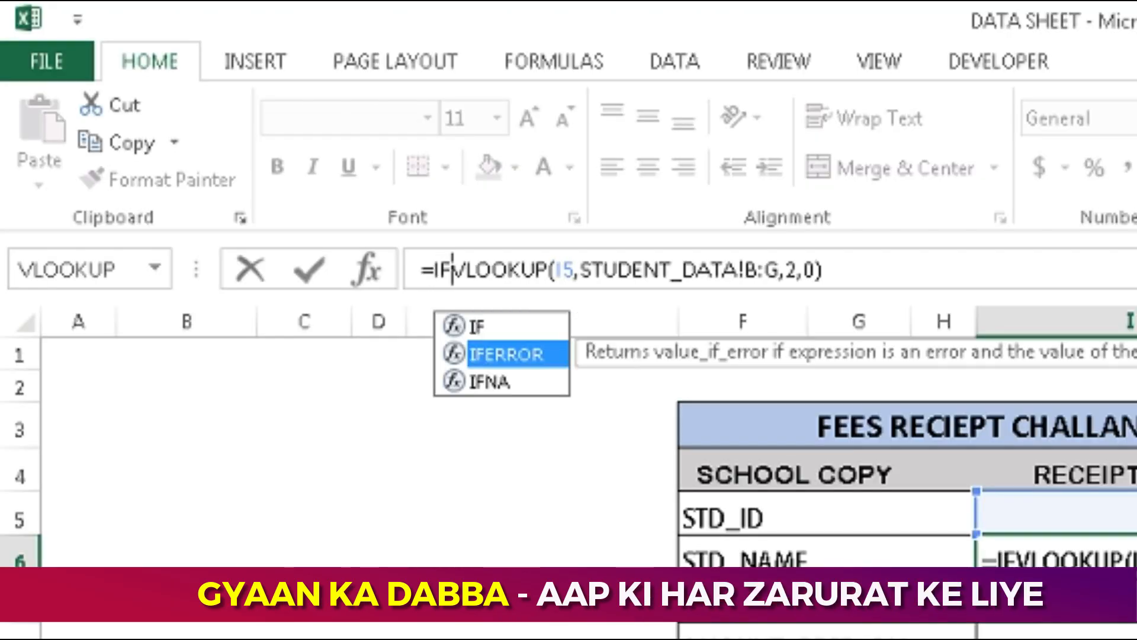
double_click(530, 357)
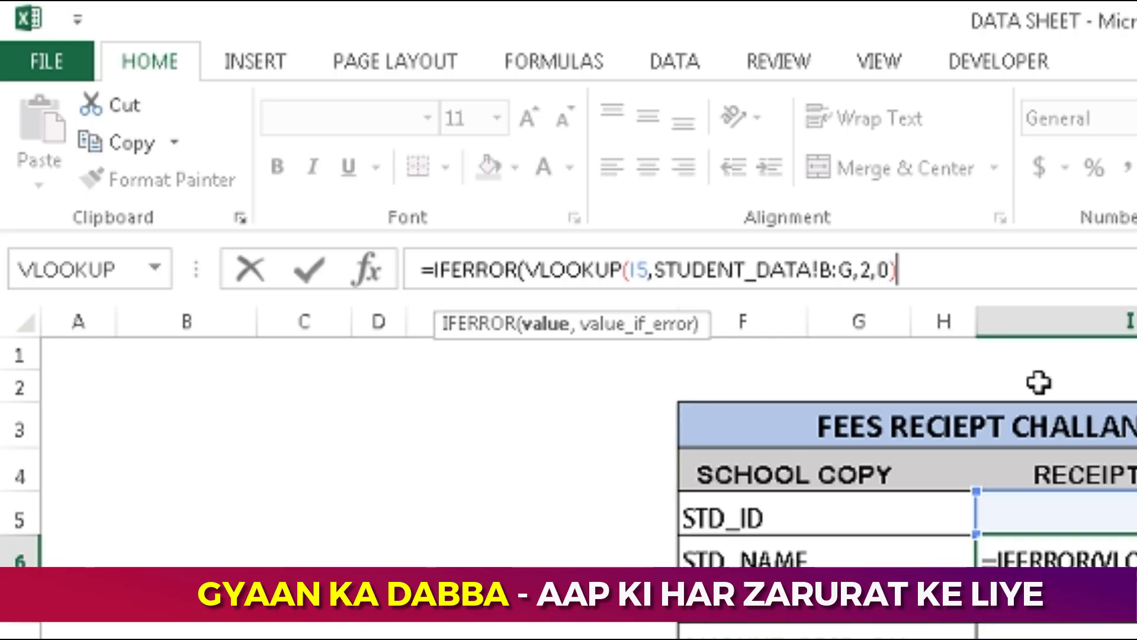
text(,)
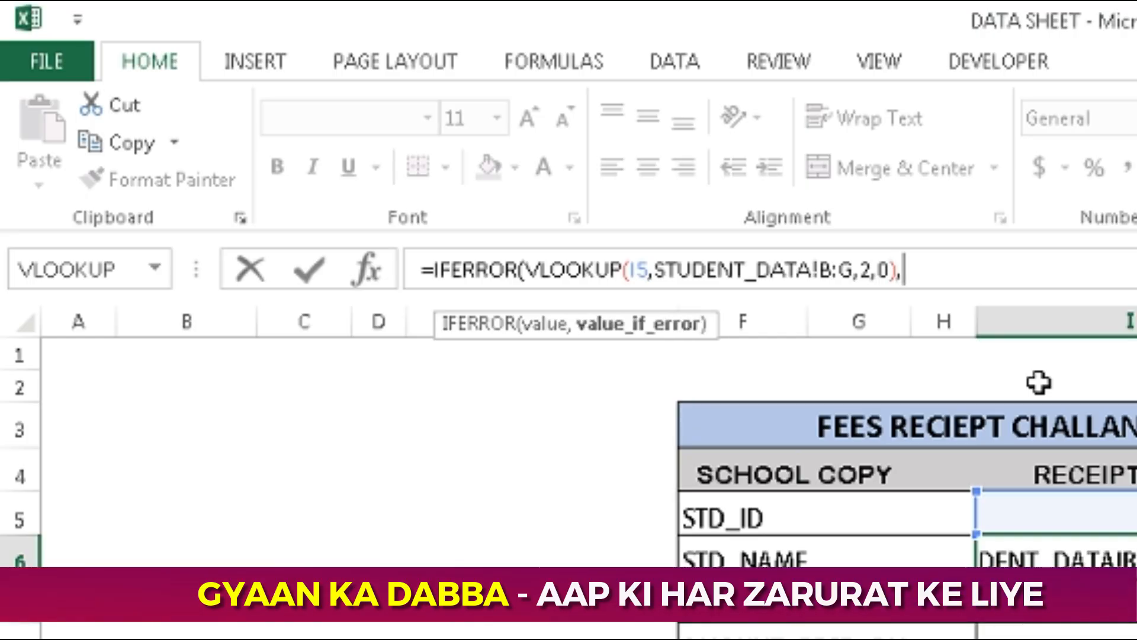
text(")
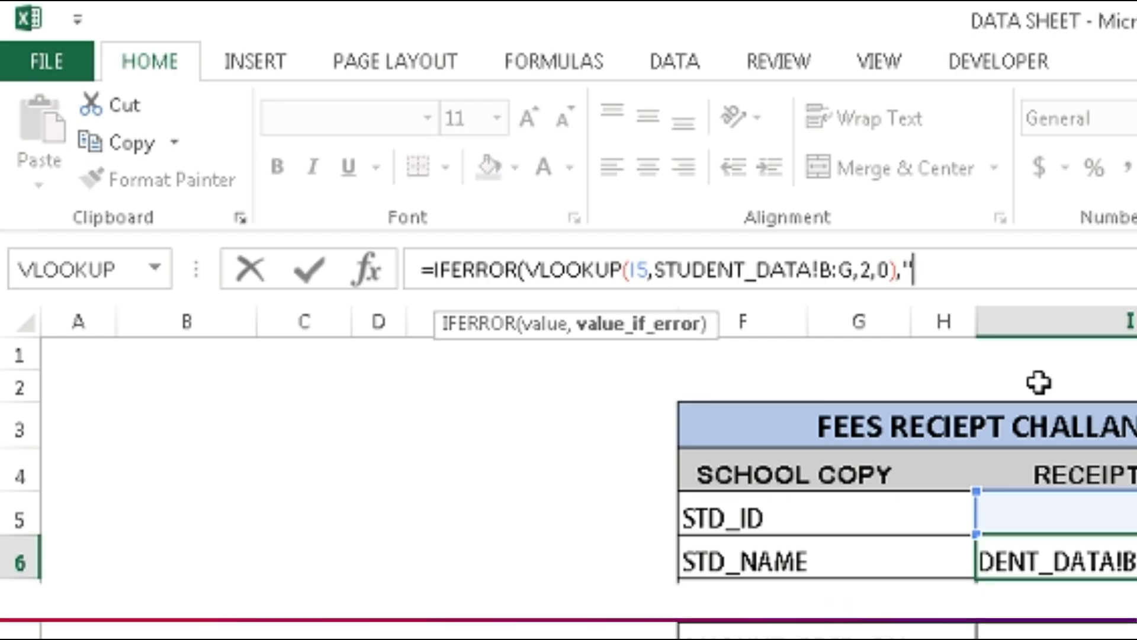
text(DATA)
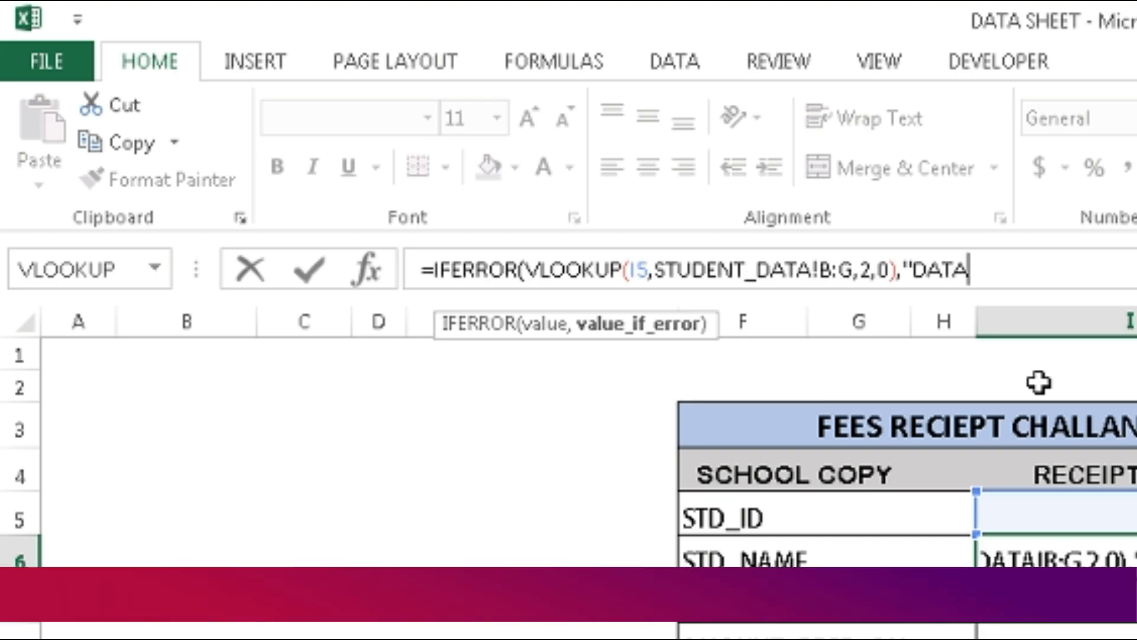
text( NO)
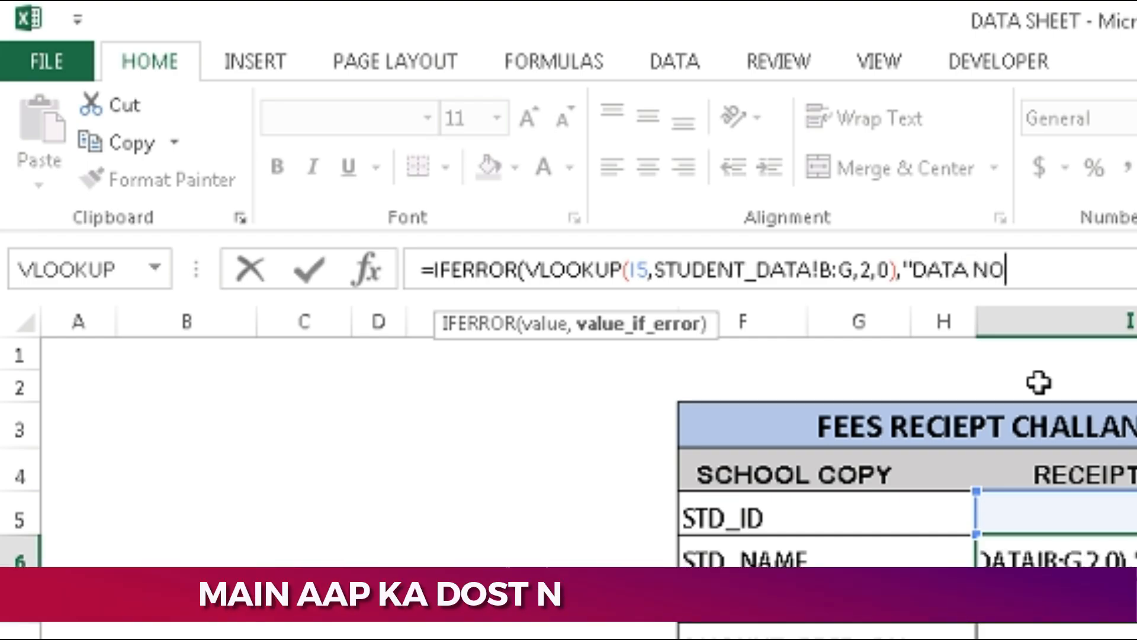
text(T FOUND)
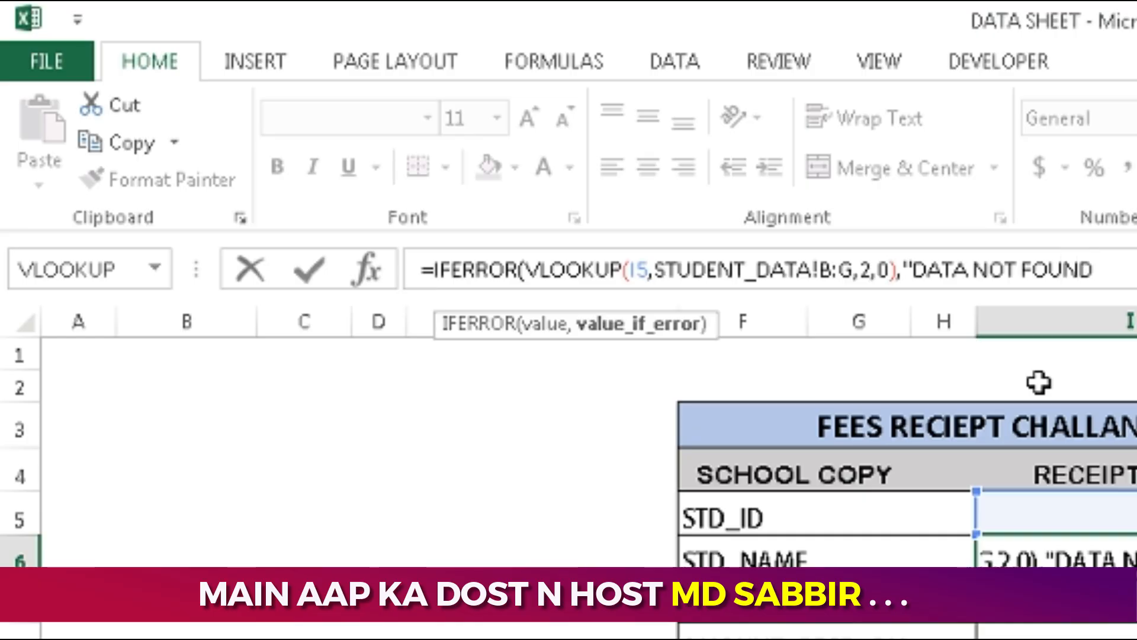
text(")
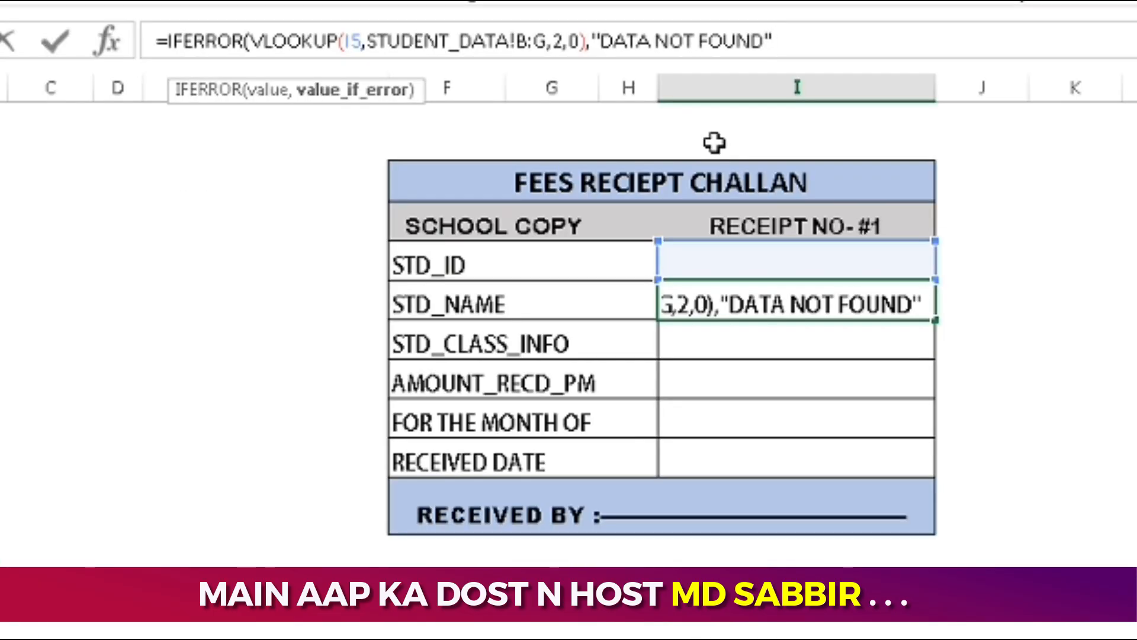
text())
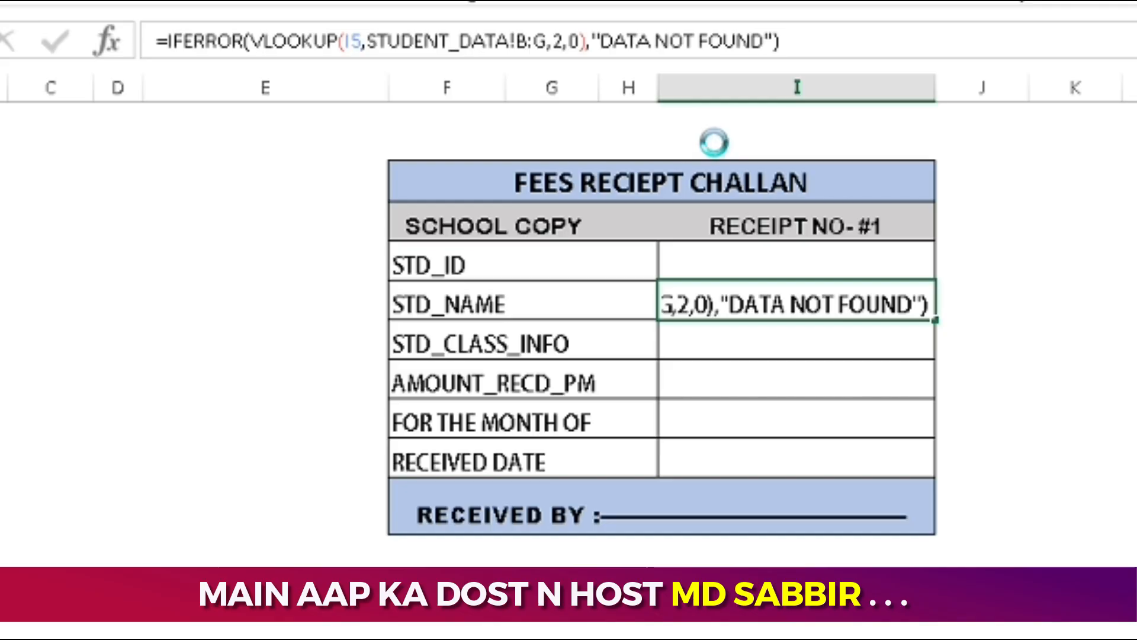
key(Return)
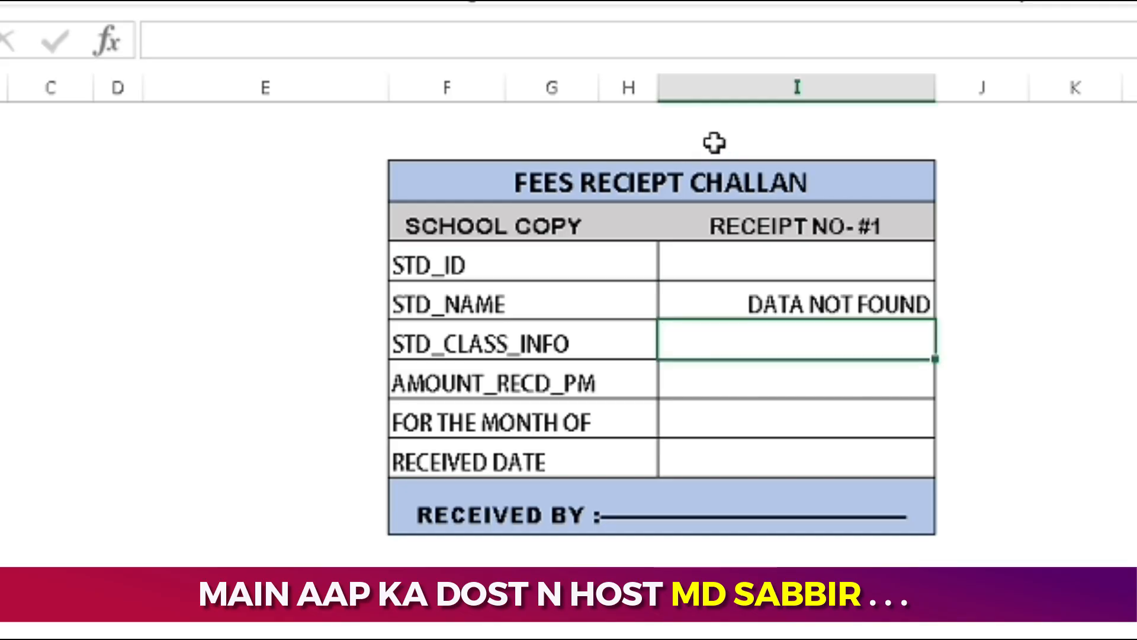
Test the STD_NAME lookup by filling in the challan's STD_ID cell with the fifth student's ID.
click(848, 256)
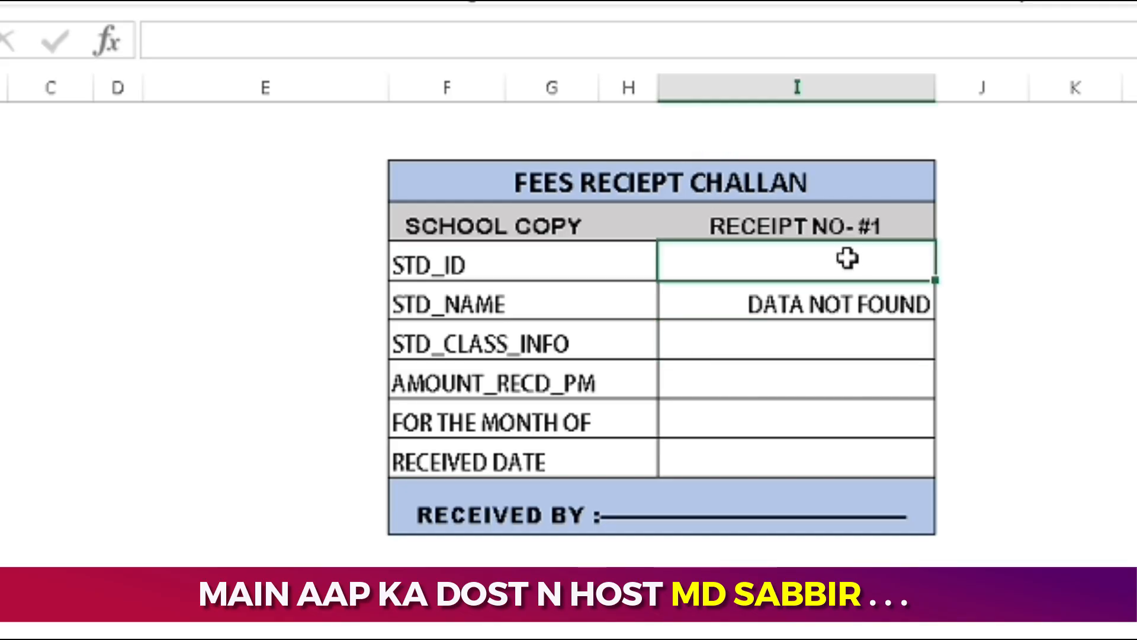
click(838, 309)
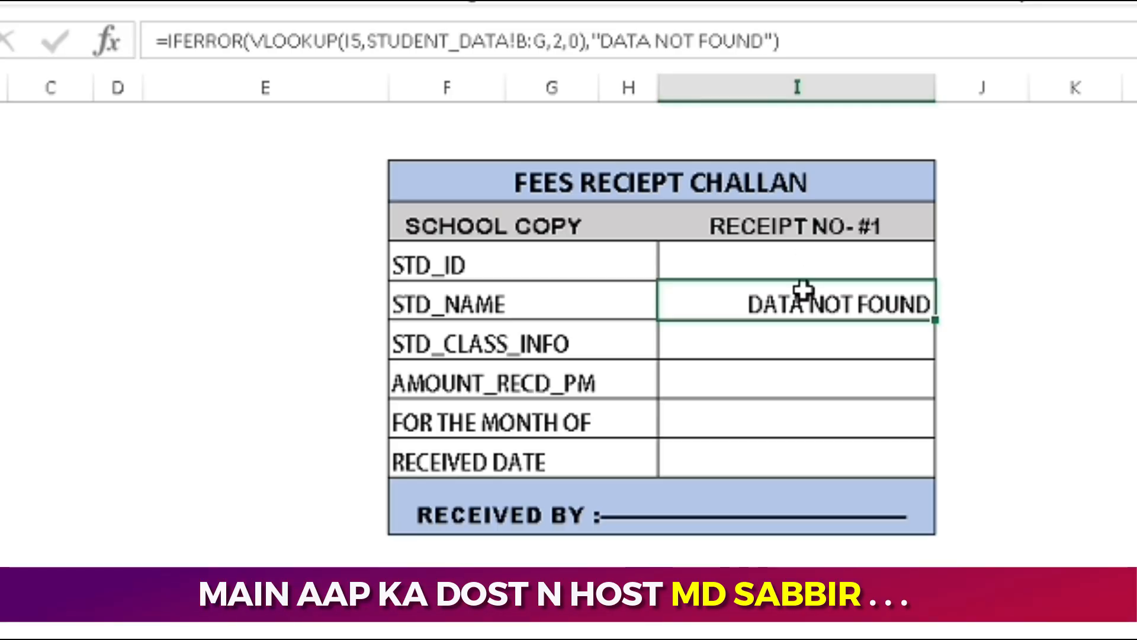
click(815, 264)
text(AS)
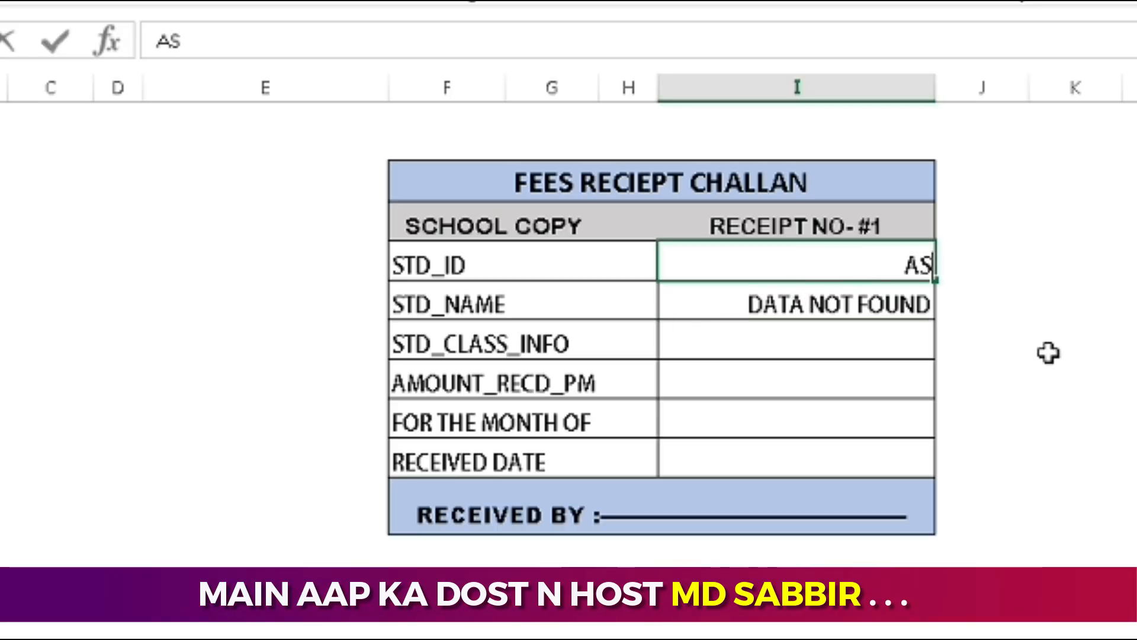
text(05)
key(Return)
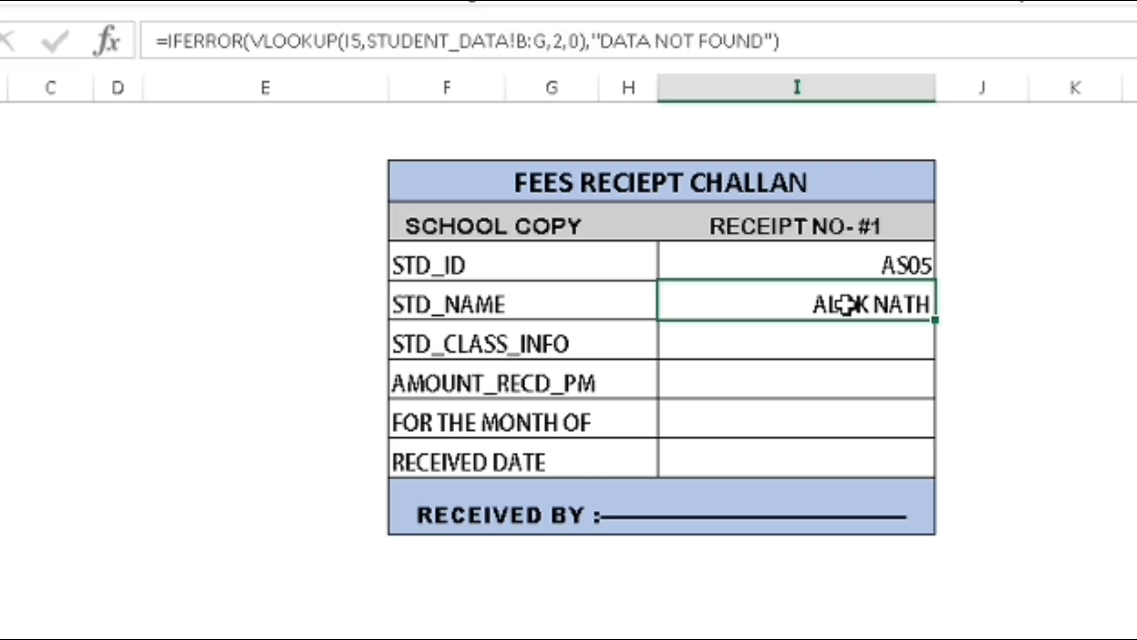
Review the STD_CLASS_INFO and AMOUNT_RECD_PM cells and the formula in the STD_NAME cell.
click(839, 349)
click(839, 392)
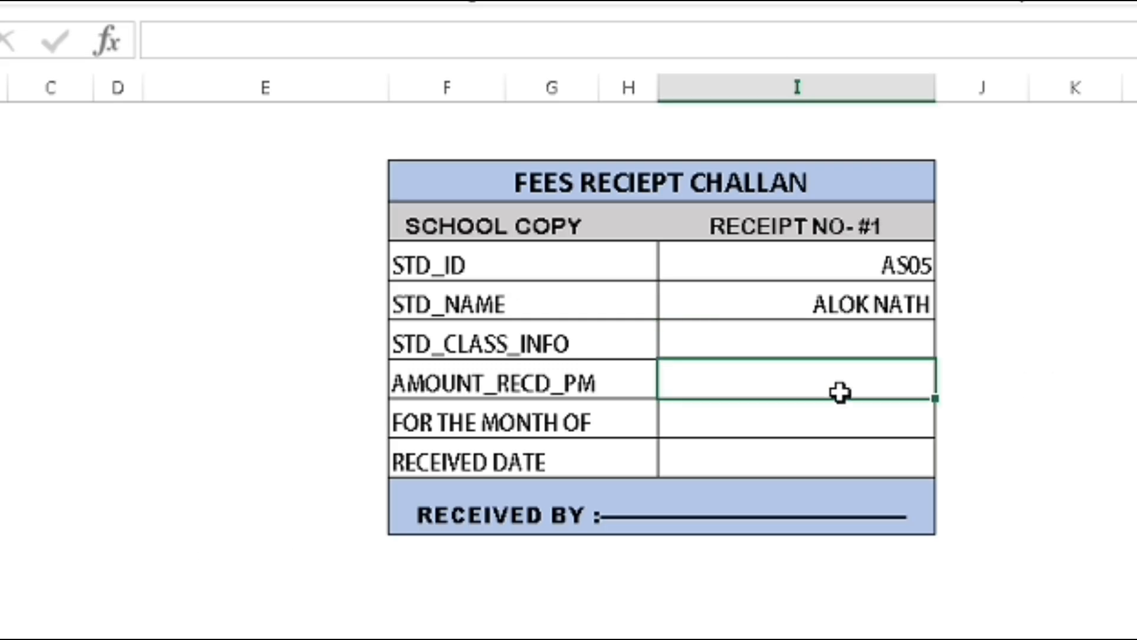
click(829, 303)
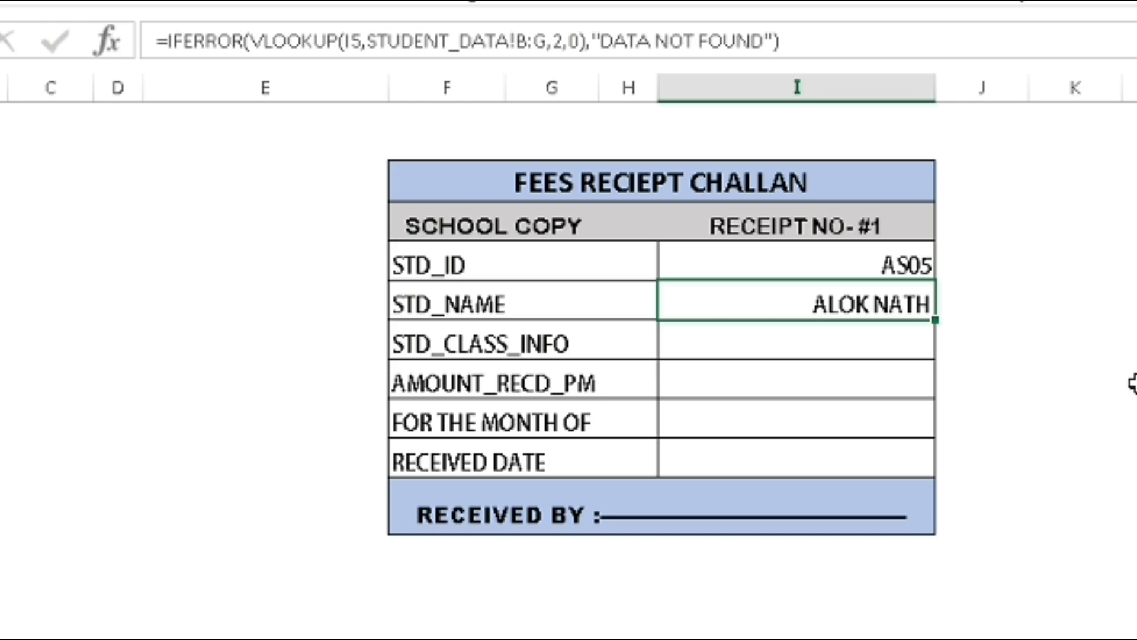
key(ctrl+c)
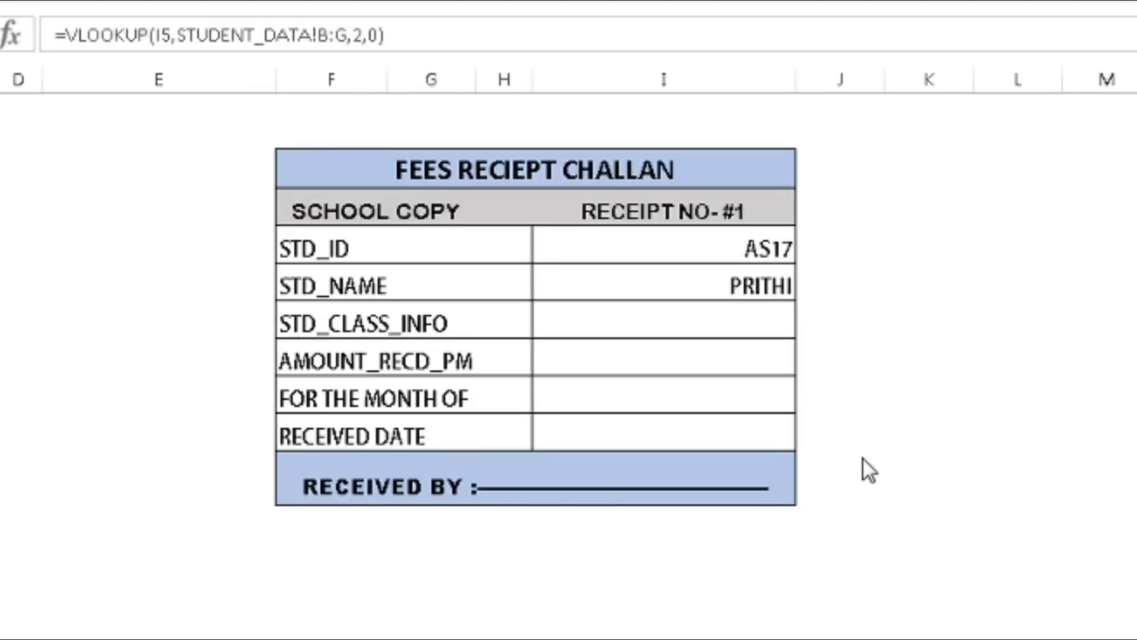
Select the VLOOKUP formula text inside the challan's STD_NAME cell for copying.
click(705, 286)
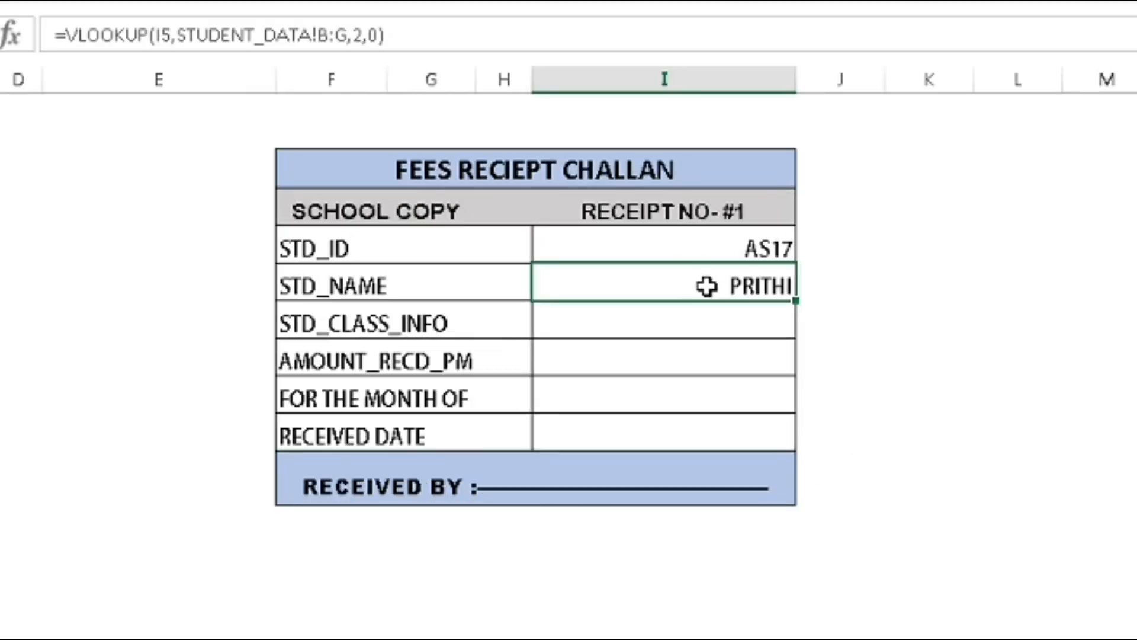
click(715, 327)
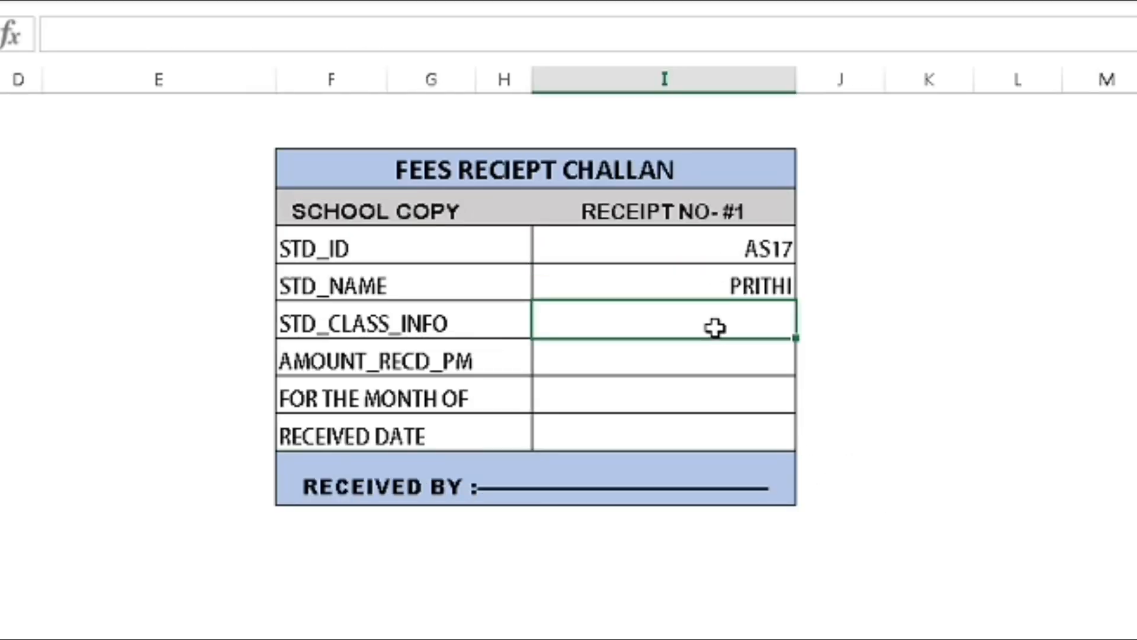
click(700, 289)
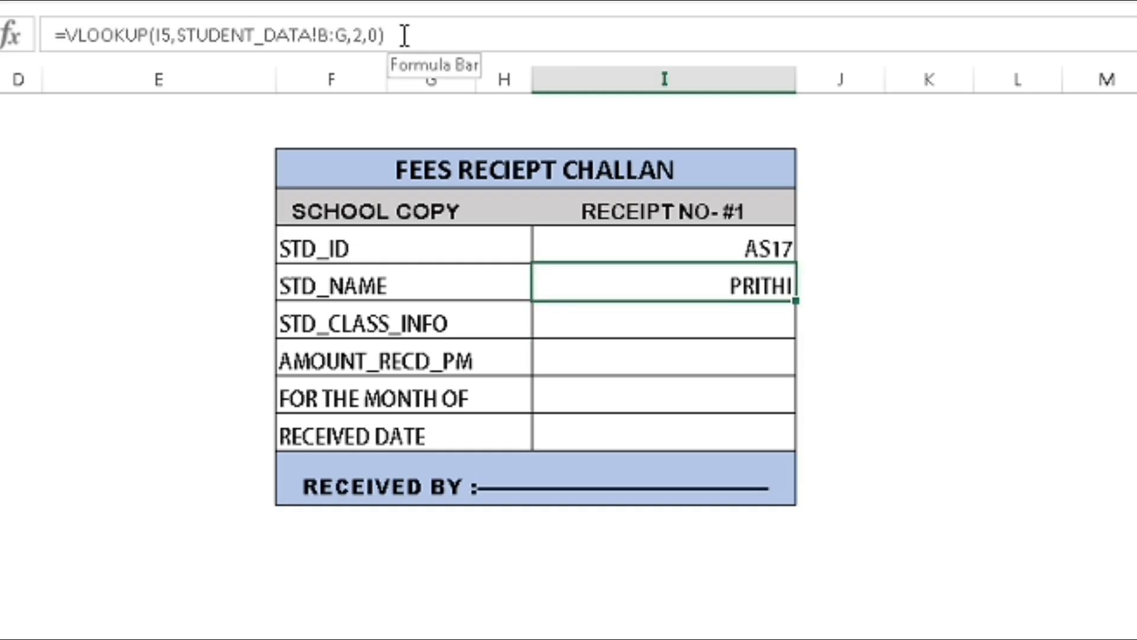
key(F3)
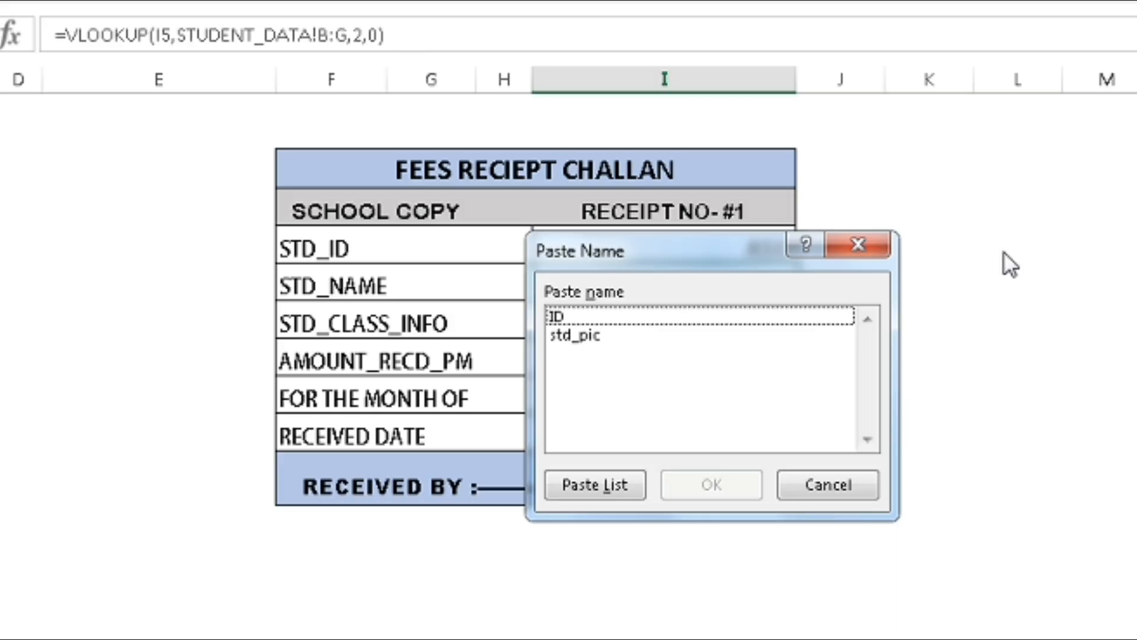
click(871, 242)
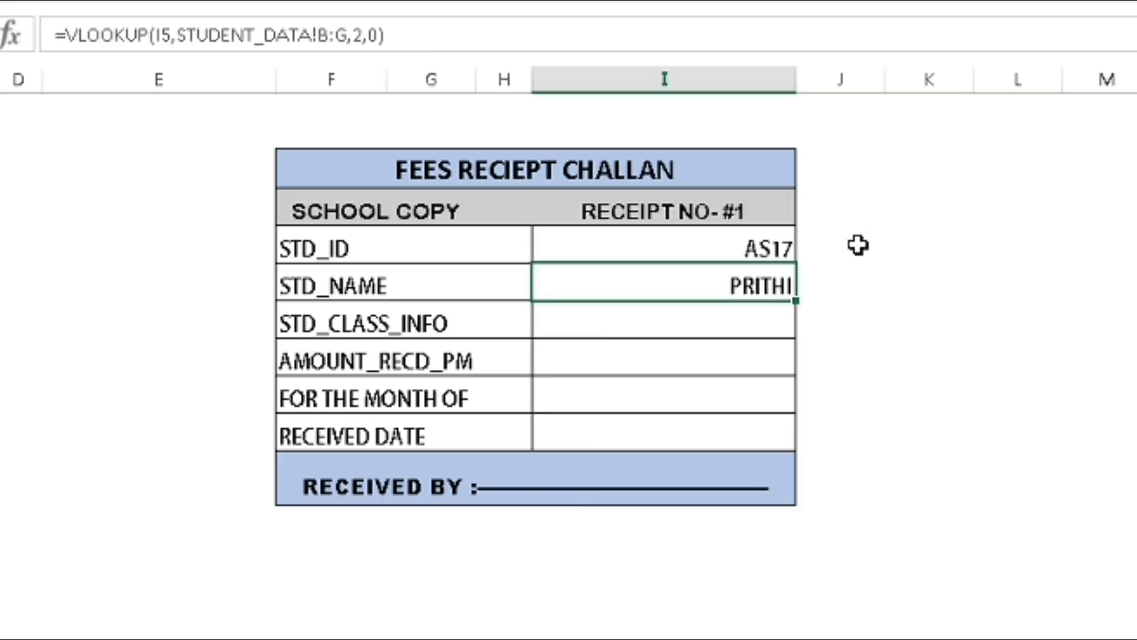
key(F2)
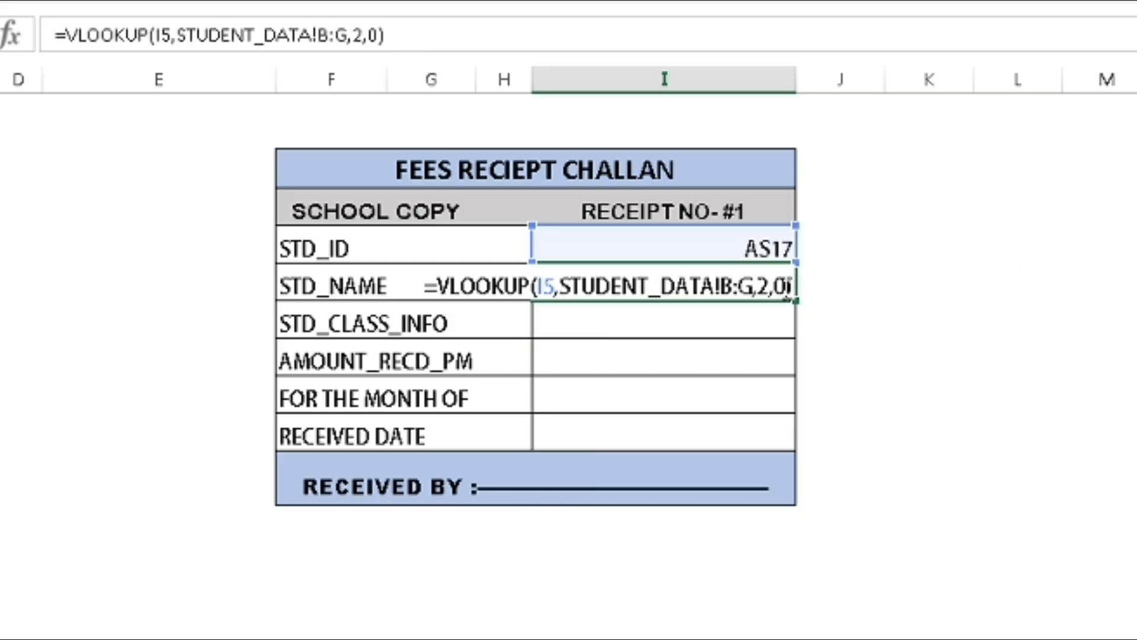
drag(792, 286, 429, 278)
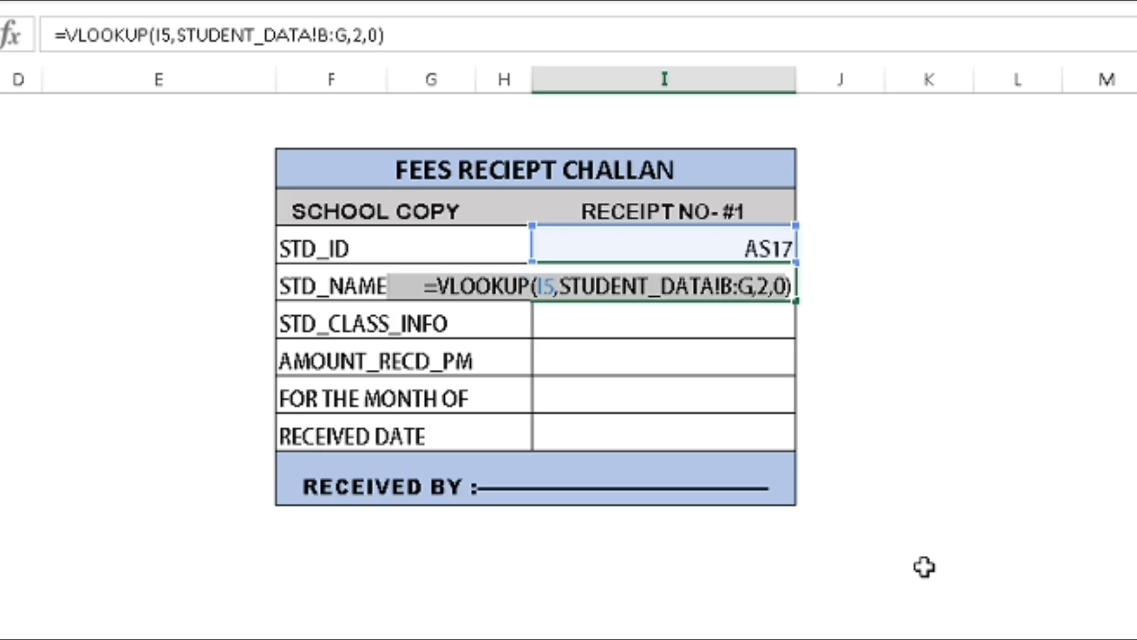
Launch Word with the Windows Run command WINWORD and start a blank document.
key(super+r)
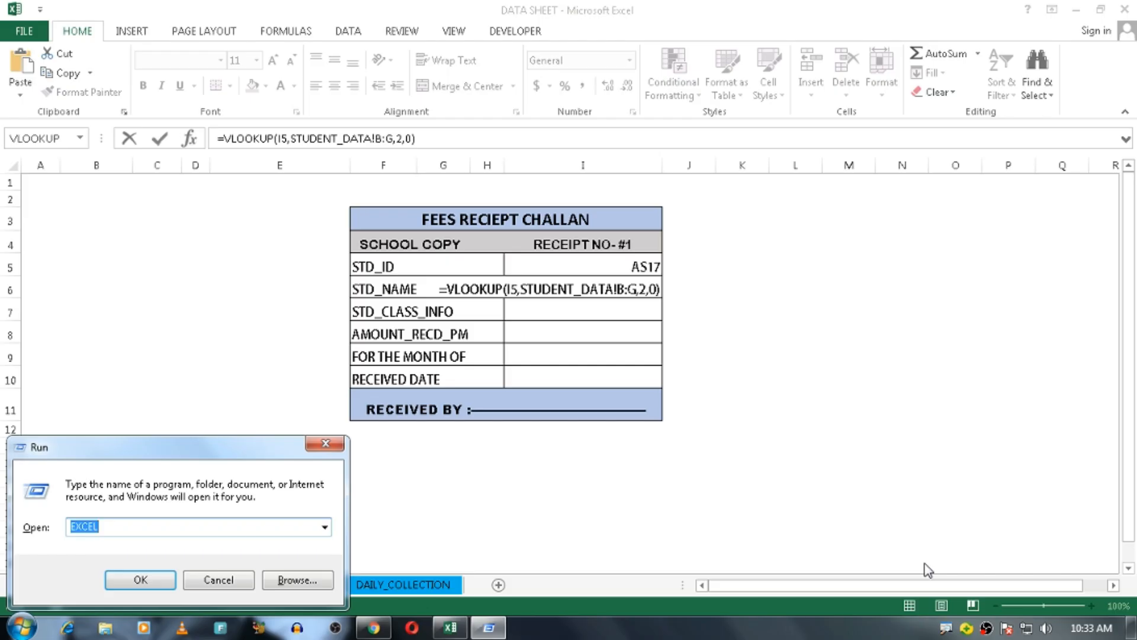
text(WIN)
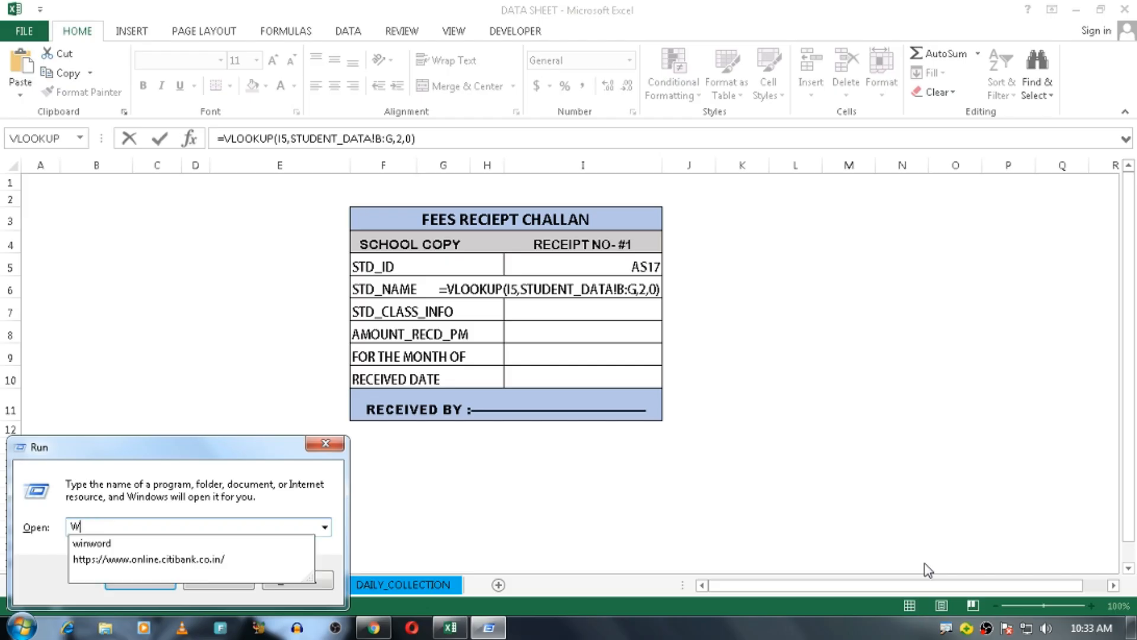
text(WORD)
key(Return)
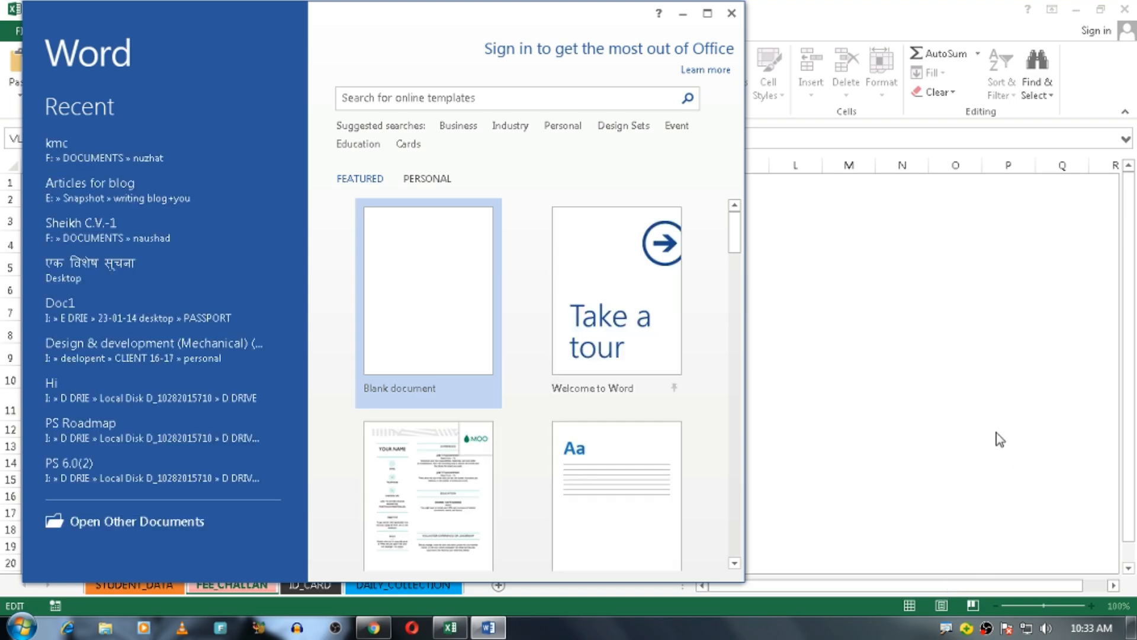
click(458, 302)
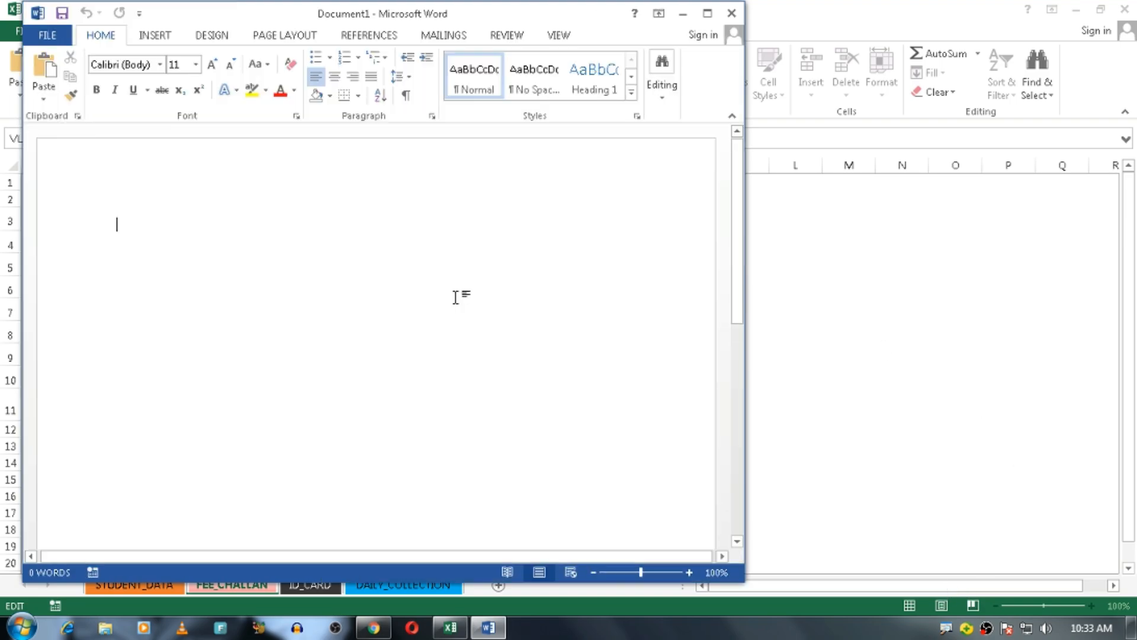
Paste the copied VLOOKUP formula four times into the Word document, each copy on its own line.
key(ctrl+v)
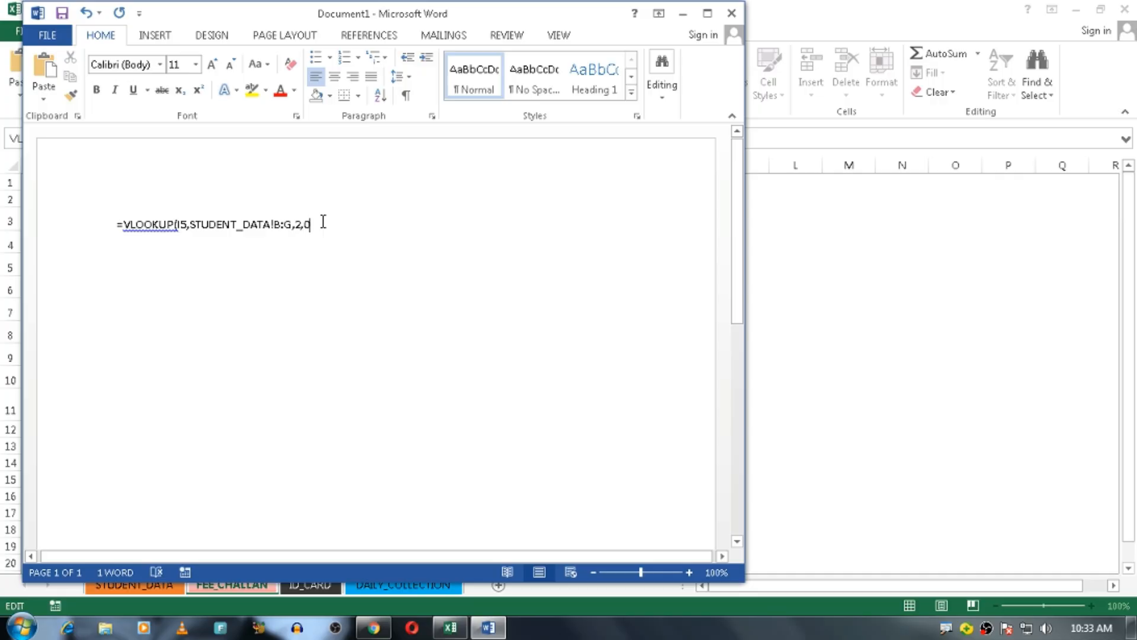
key(Return)
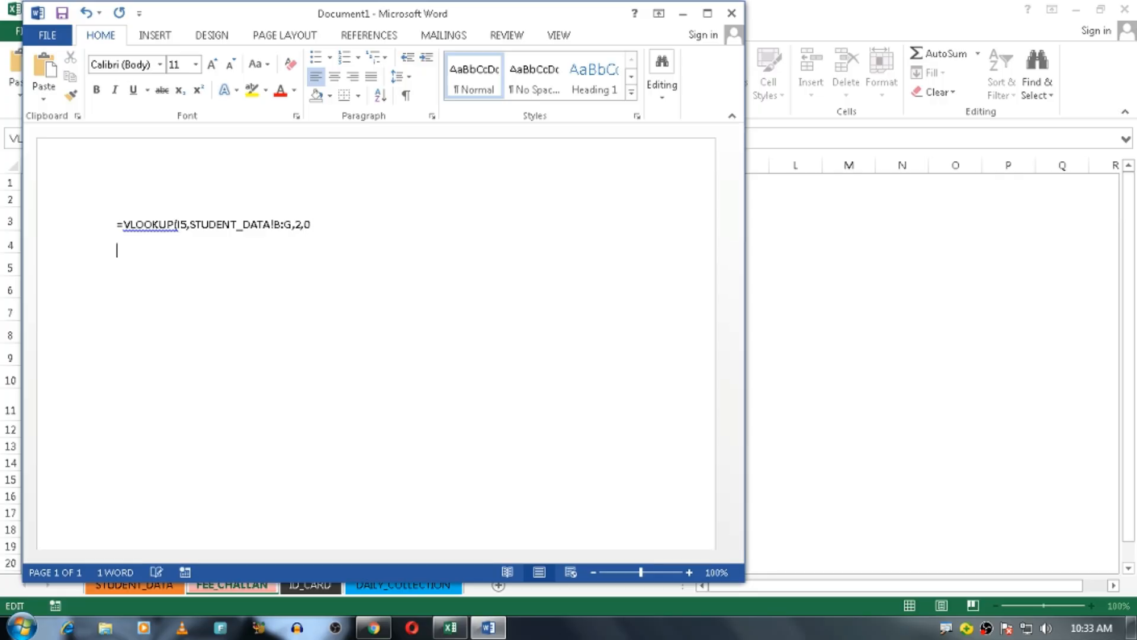
key(ctrl+v)
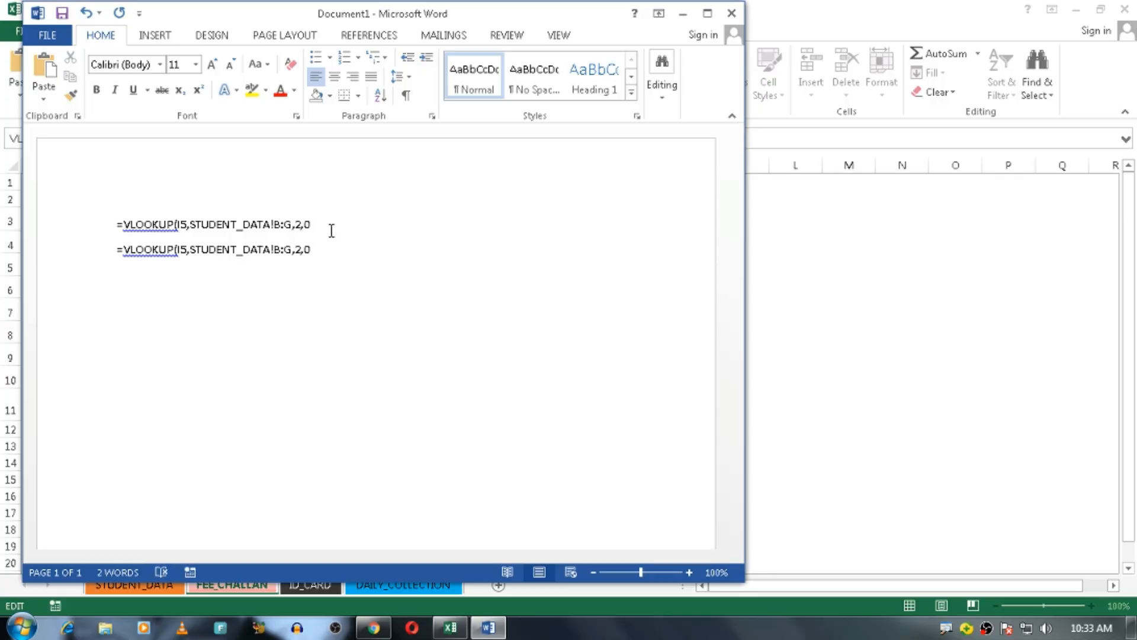
key(Return)
key(ctrl+v)
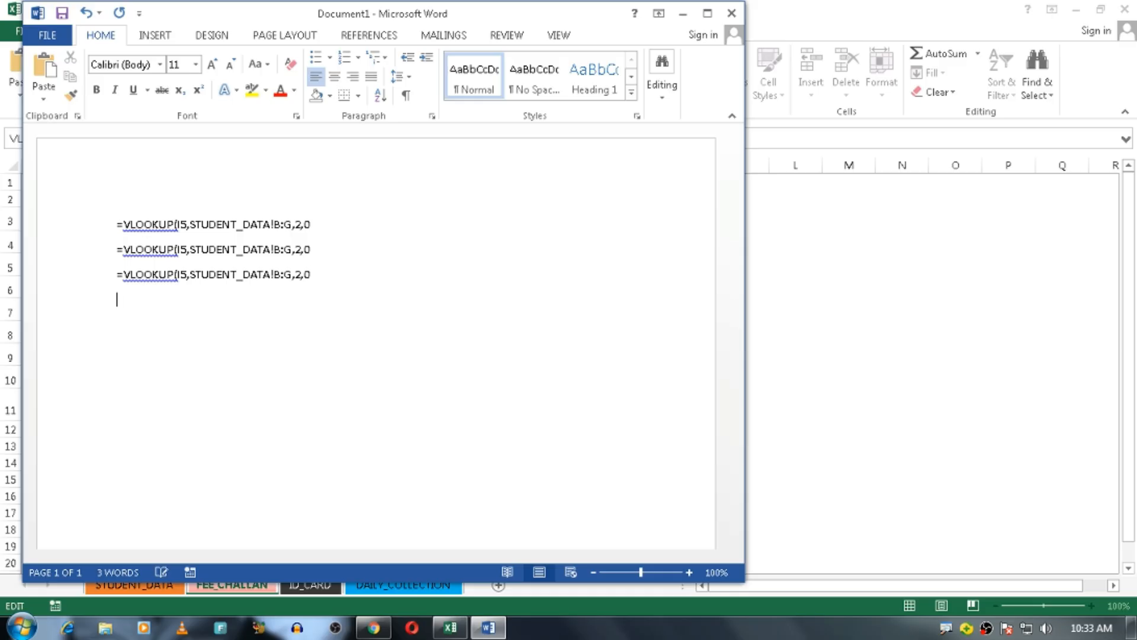
key(Return)
key(ctrl+v)
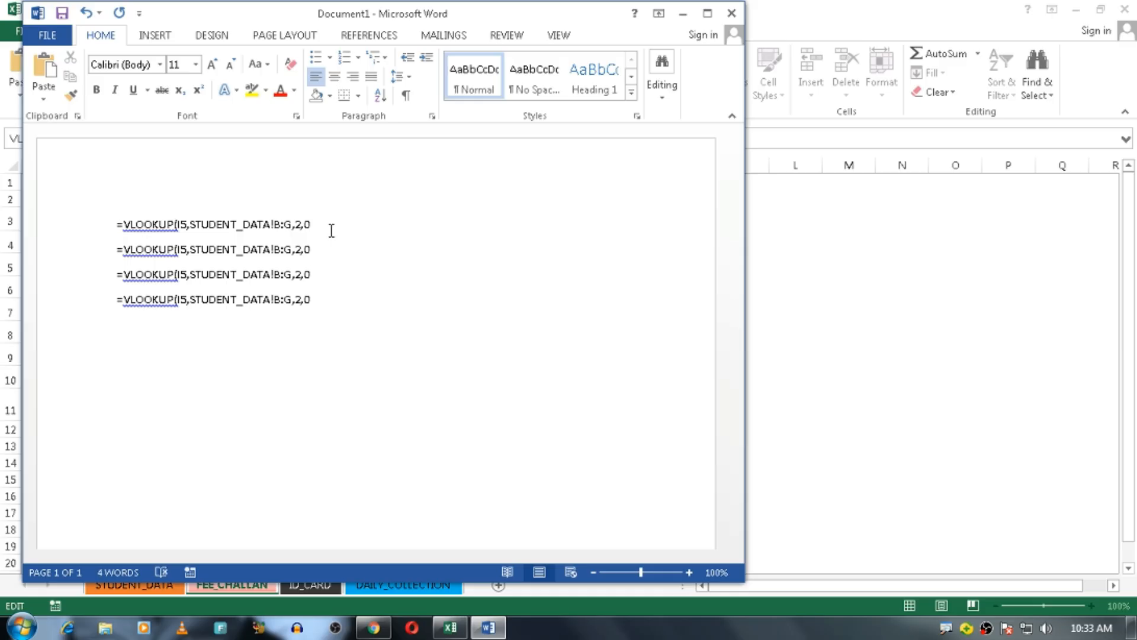
key(Left)
key(Left)
key(Left)
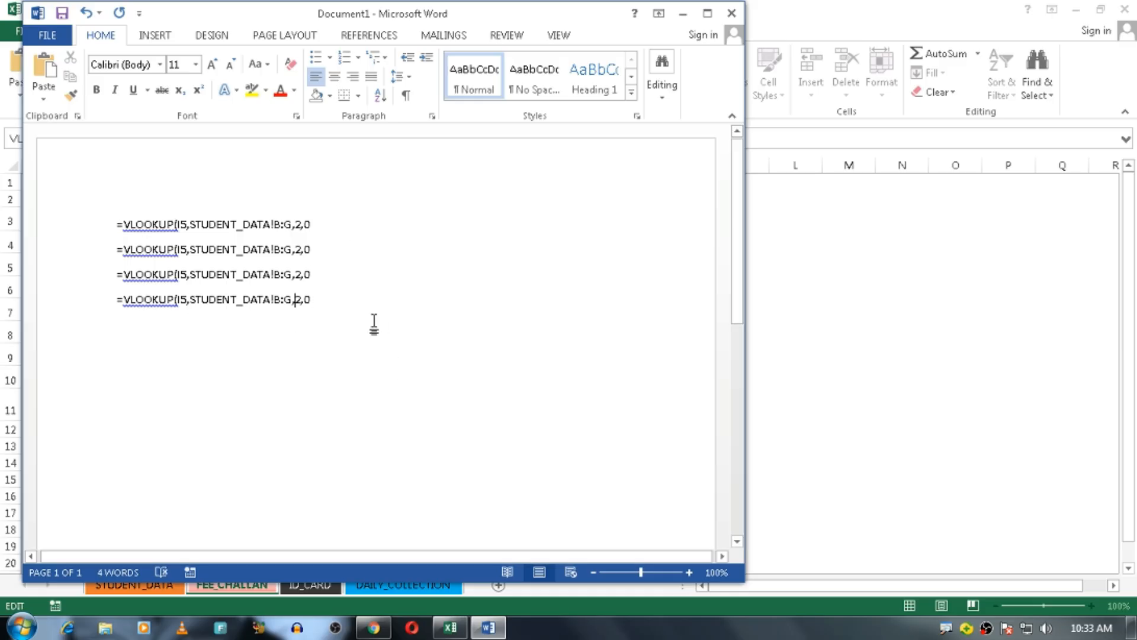
click(353, 340)
Switch to Excel, close the STD_NAME formula edit without altering it and bring up the STUDENT_DATA sheet.
drag(331, 27, 644, 26)
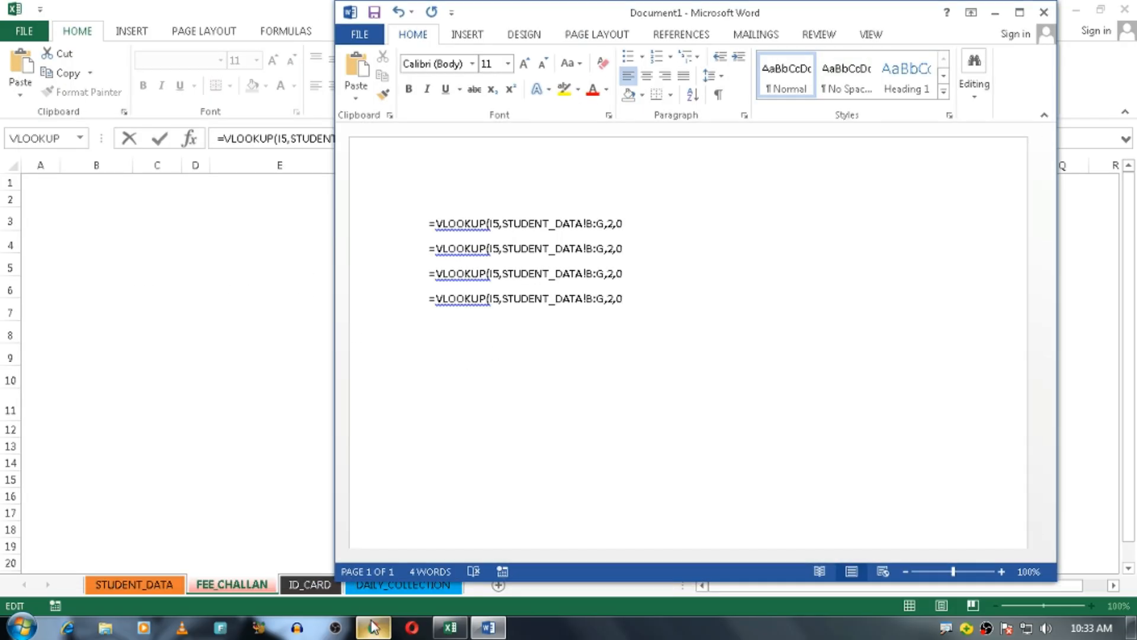
click(449, 629)
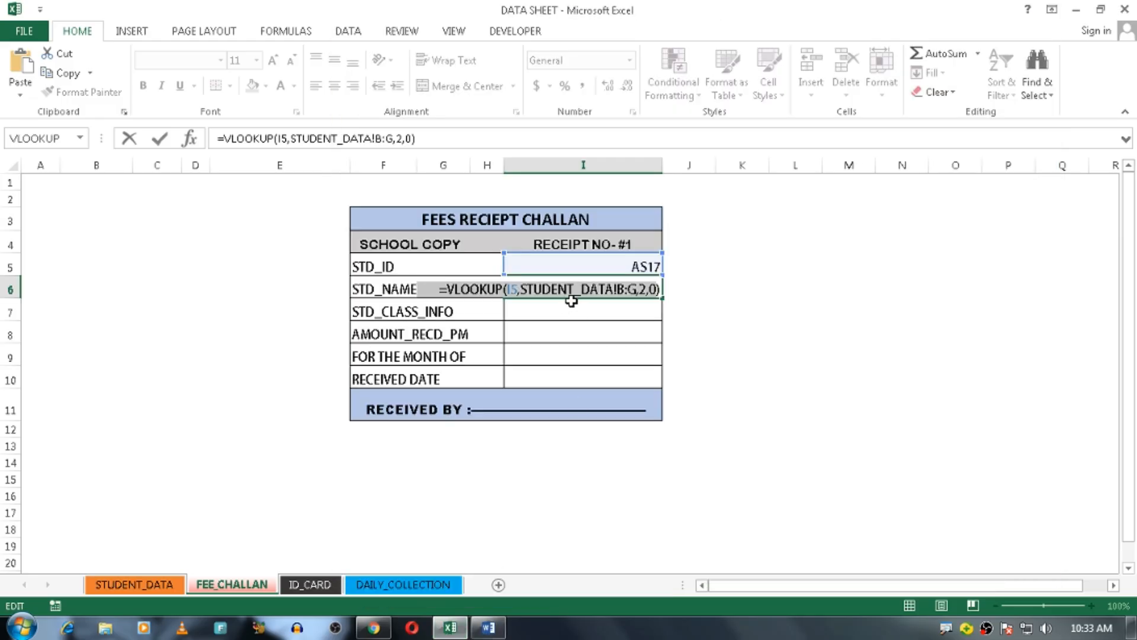
click(460, 138)
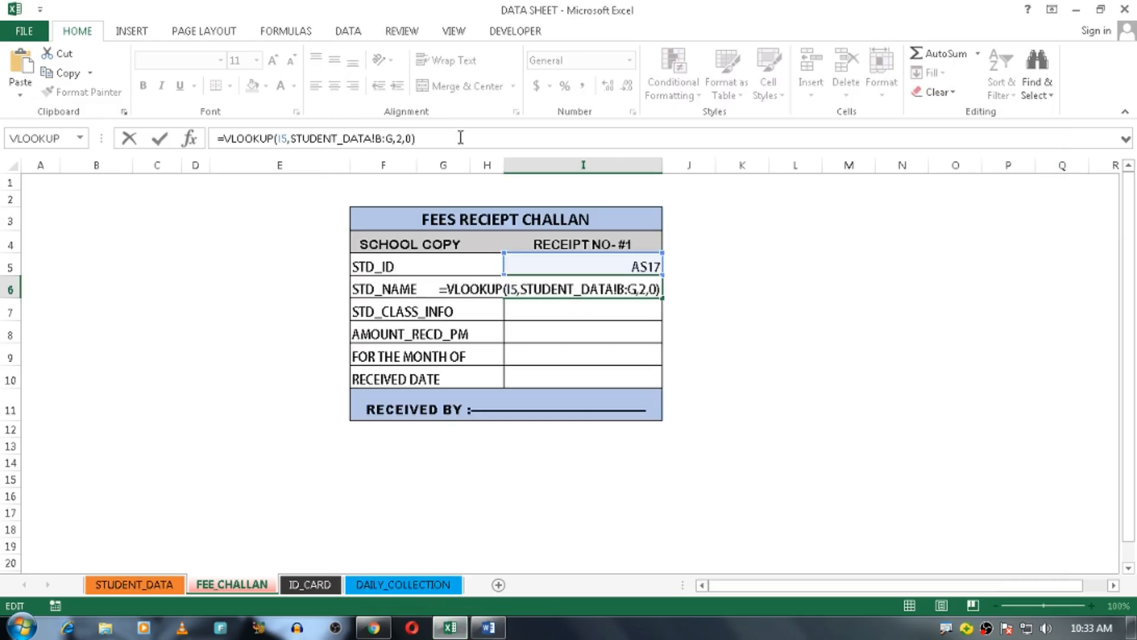
key(Return)
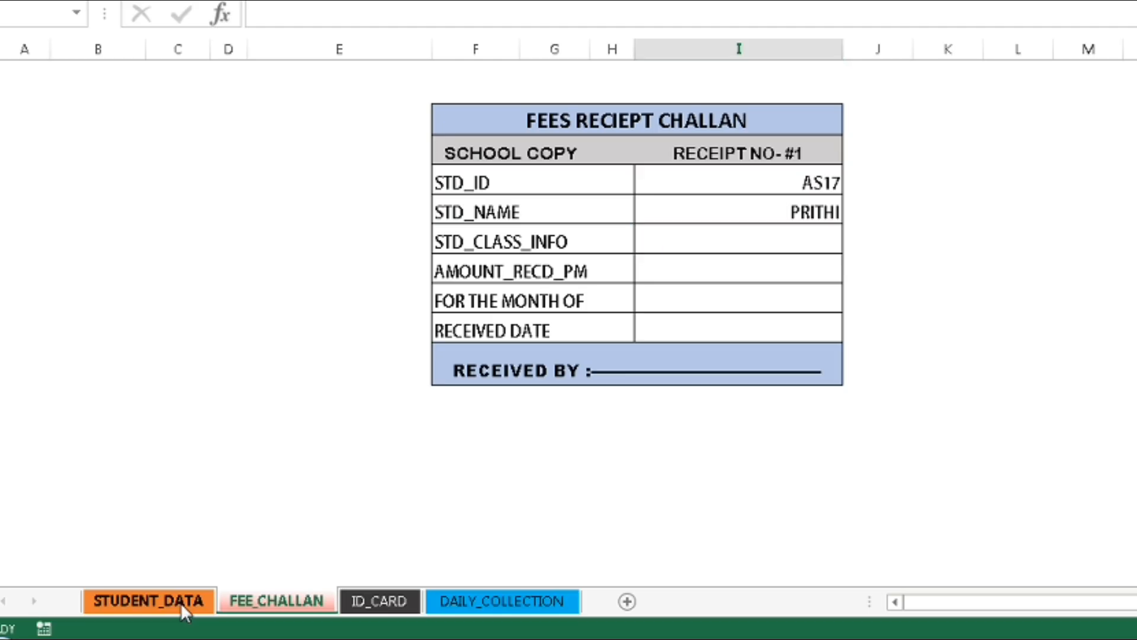
click(134, 584)
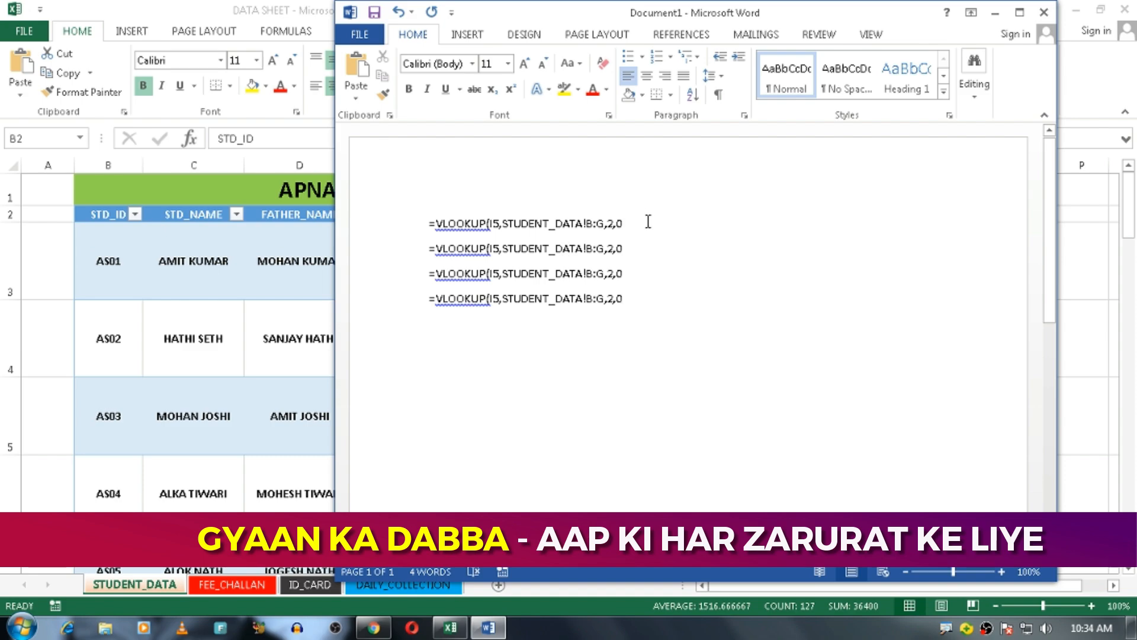
In Word, remove one duplicate formula line and set the column index to 5 in the second formula and 4 in the third.
drag(623, 223, 432, 232)
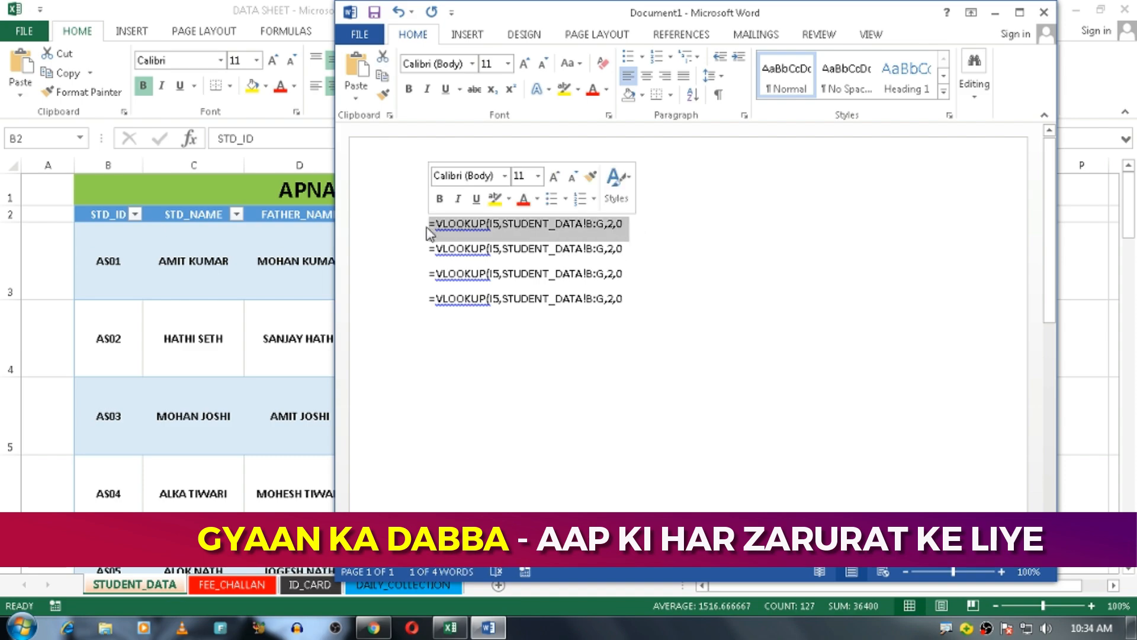
key(ctrl+x)
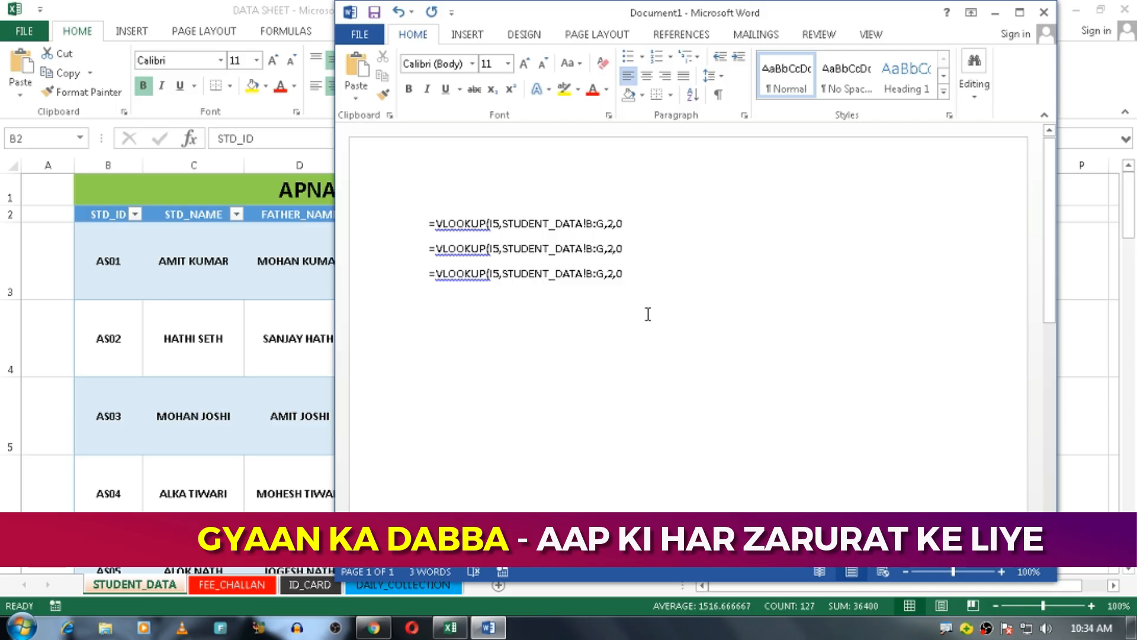
key(BackSpace)
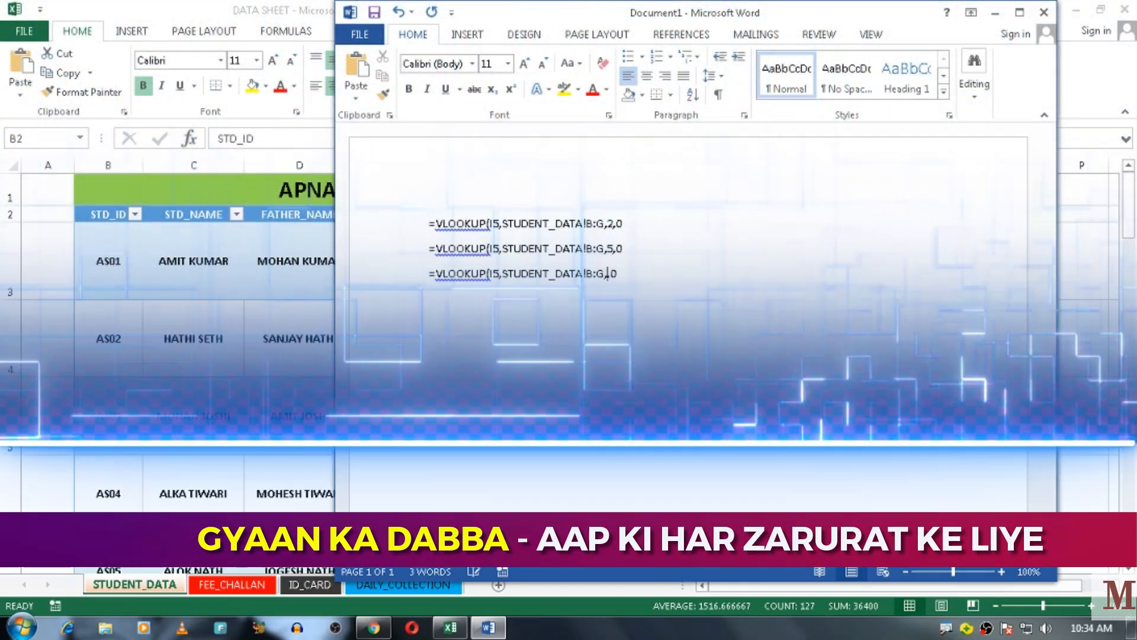
click(612, 274)
key(BackSpace)
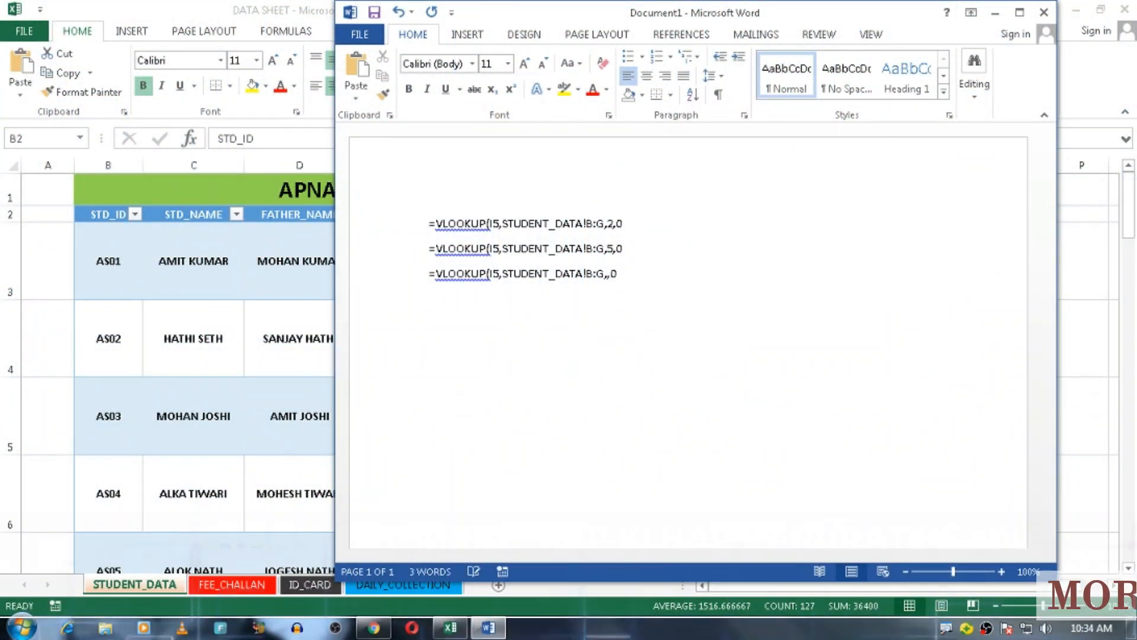
text(,)
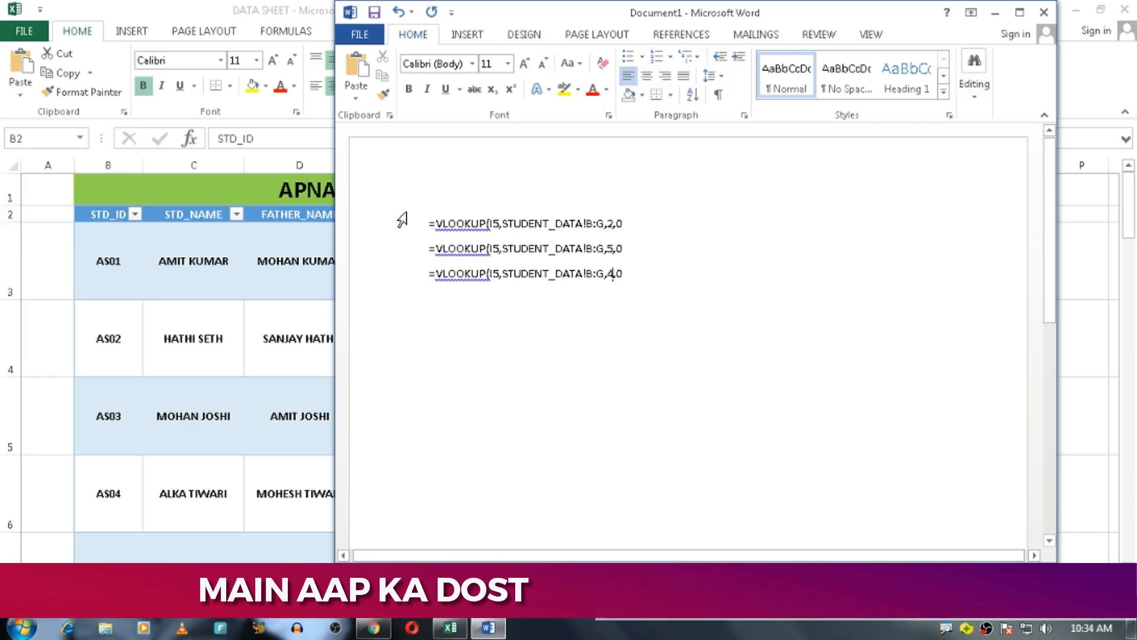
Enlarge the three formula lines to 18 pt and fit the Word window beside the STUDENT_DATA table.
drag(401, 221, 421, 302)
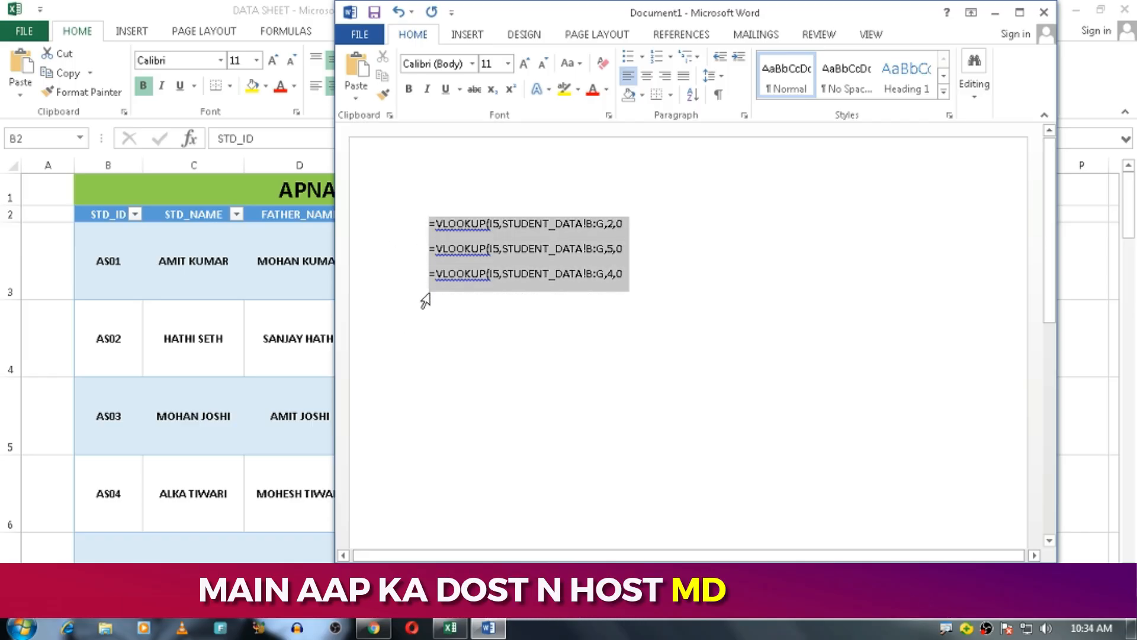
click(523, 62)
click(524, 63)
click(523, 63)
click(523, 63)
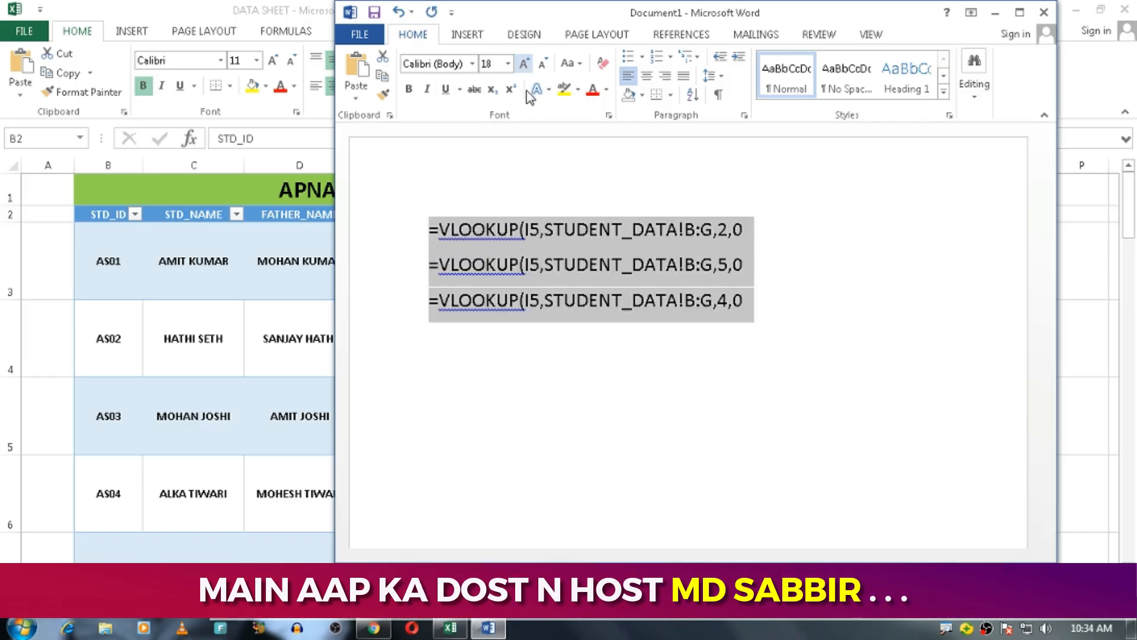
click(848, 282)
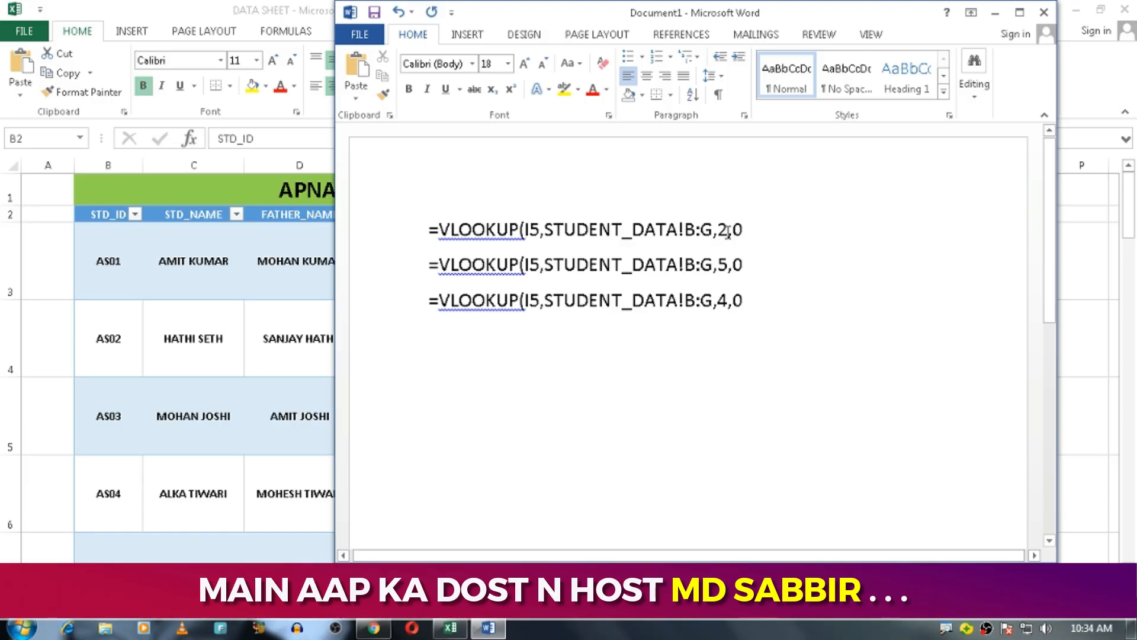
drag(515, 12, 673, 41)
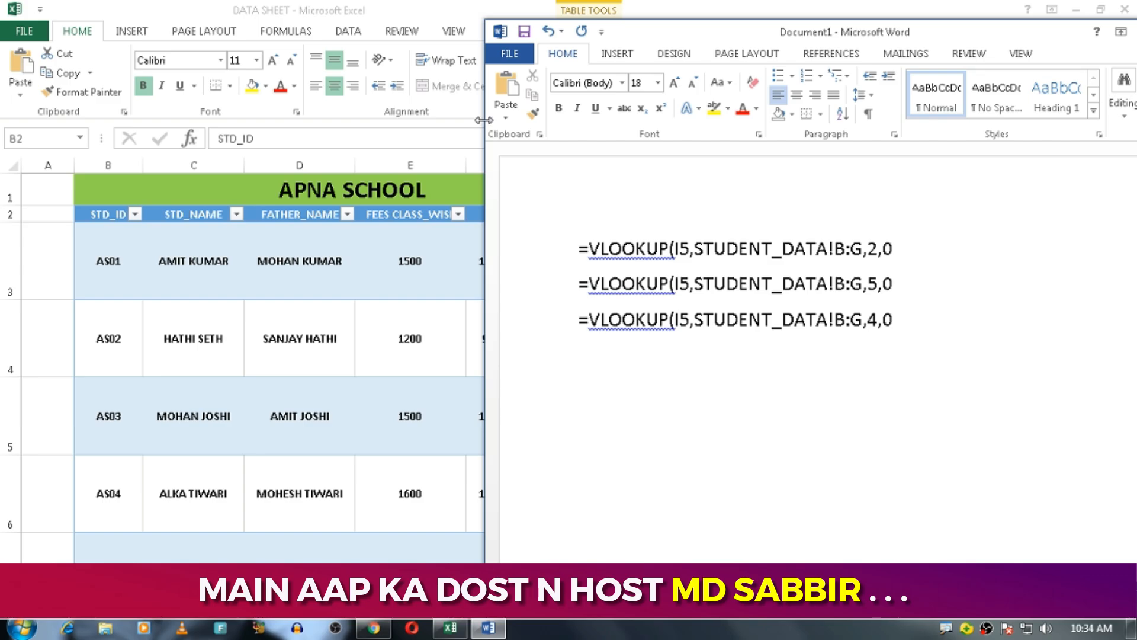
drag(484, 119, 662, 121)
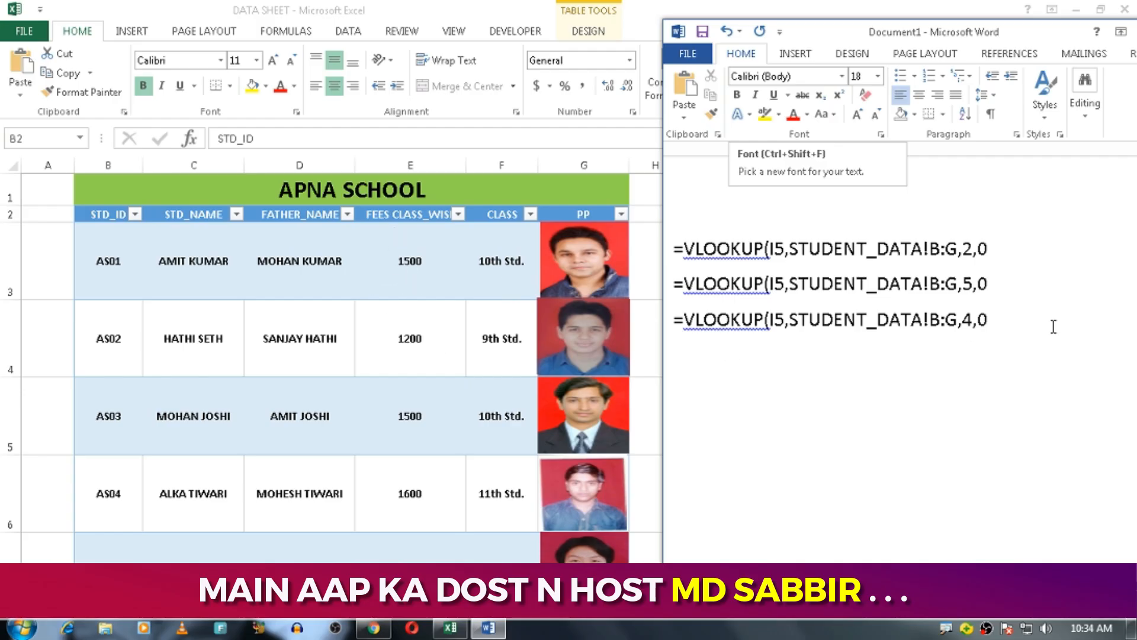
Copy the second formula from Word into the challan's STD_CLASS_INFO cell in Excel as =VLOOKUP(I5,STUDENT_DATA!B:G,5,0).
drag(996, 283, 679, 291)
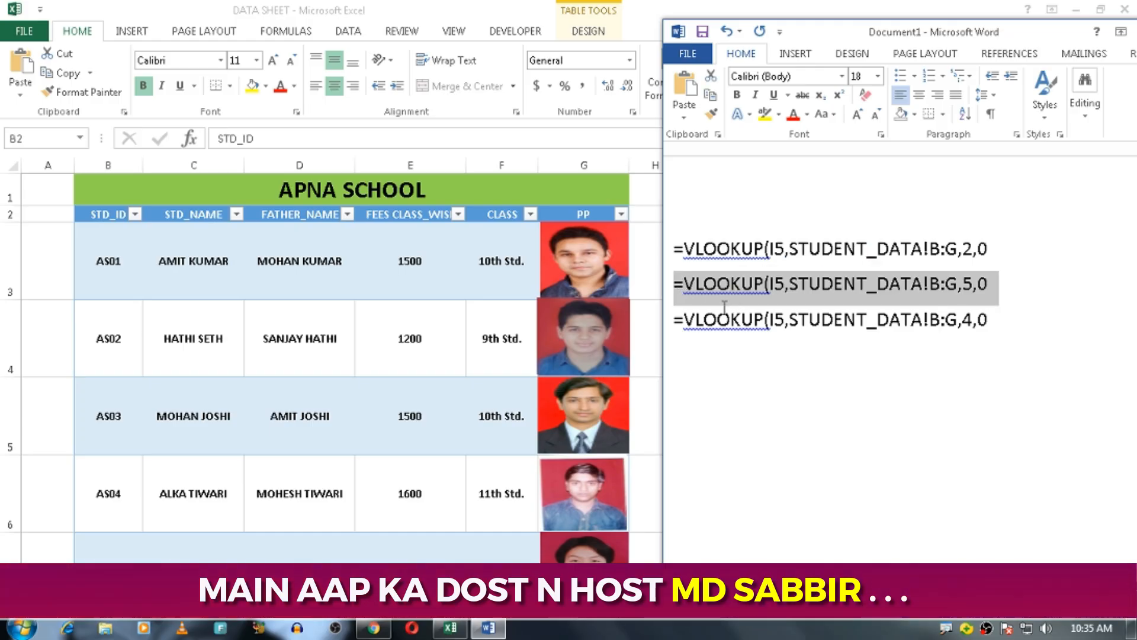
click(453, 601)
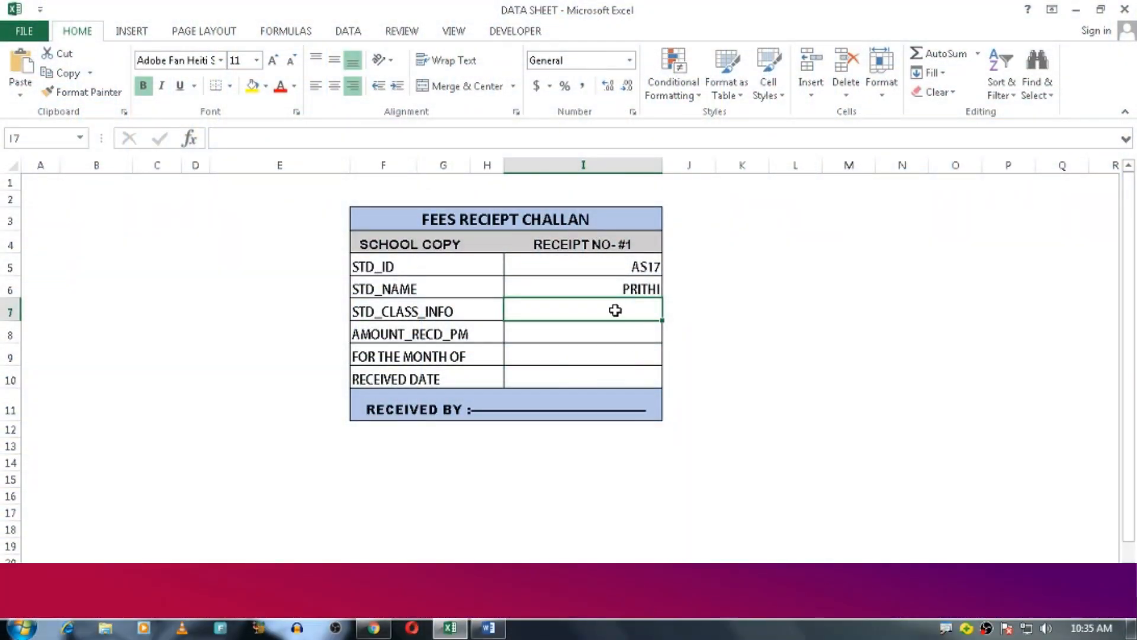
key(ctrl+v)
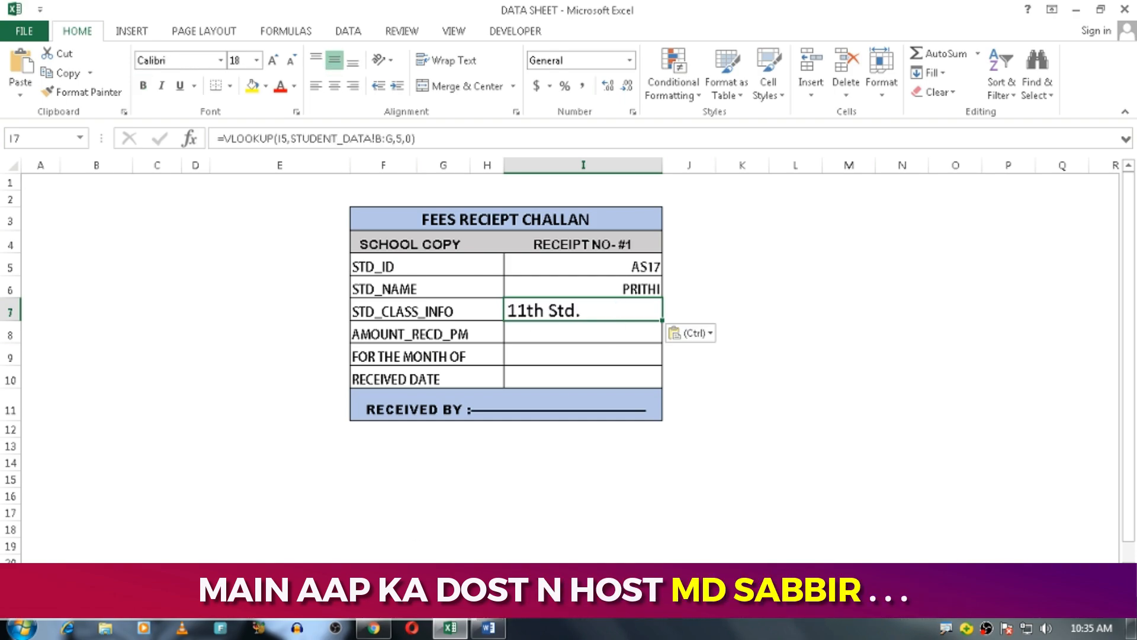
Copy the third formula from Word into the challan's AMOUNT_RECD_PM cell in Excel as =VLOOKUP(I5,STUDENT_DATA!B:G,4,0).
click(488, 627)
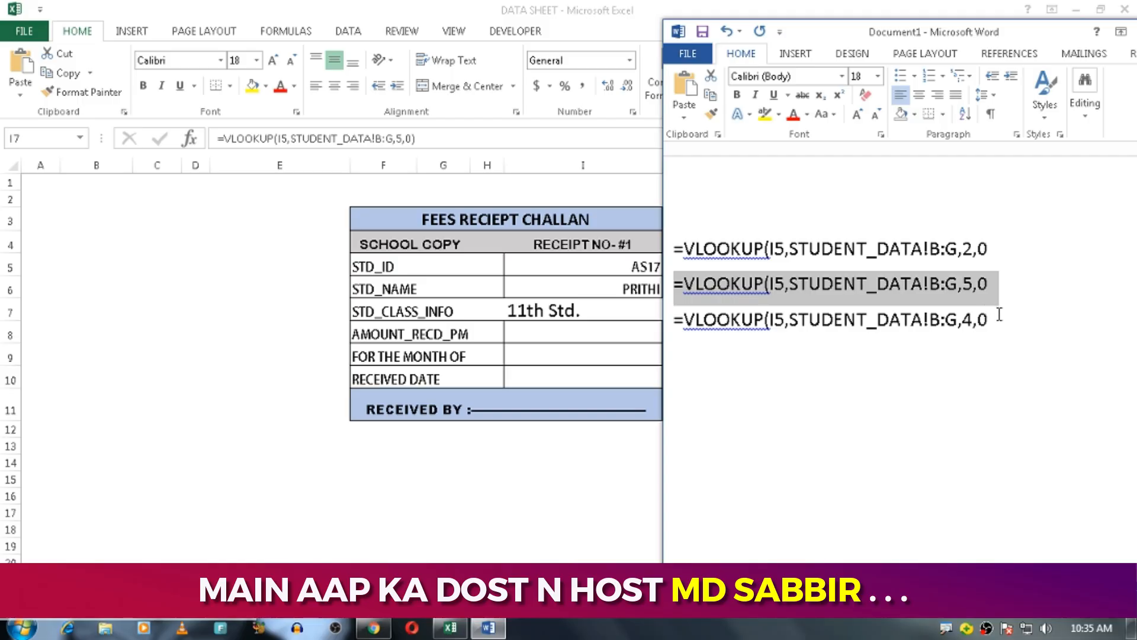
drag(997, 313, 676, 320)
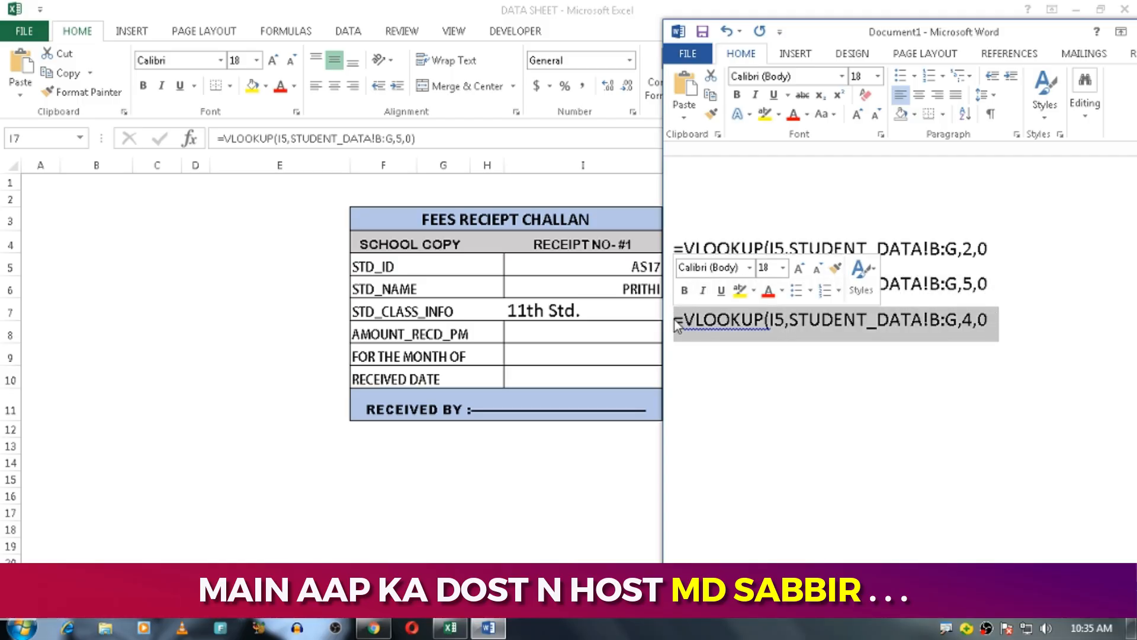
click(577, 333)
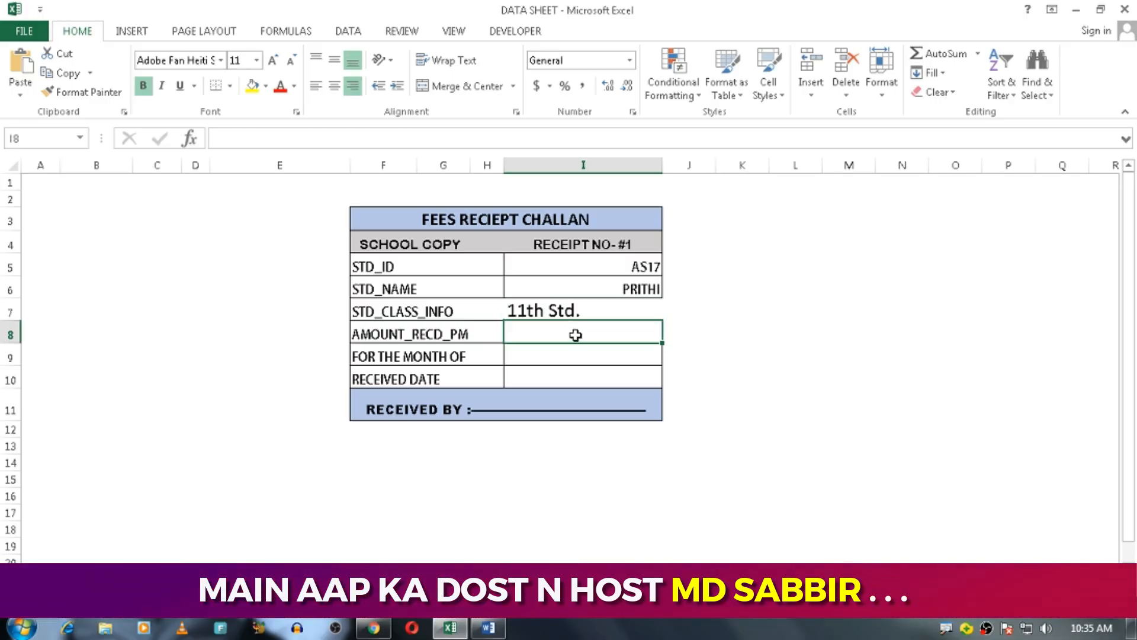
key(ctrl+v)
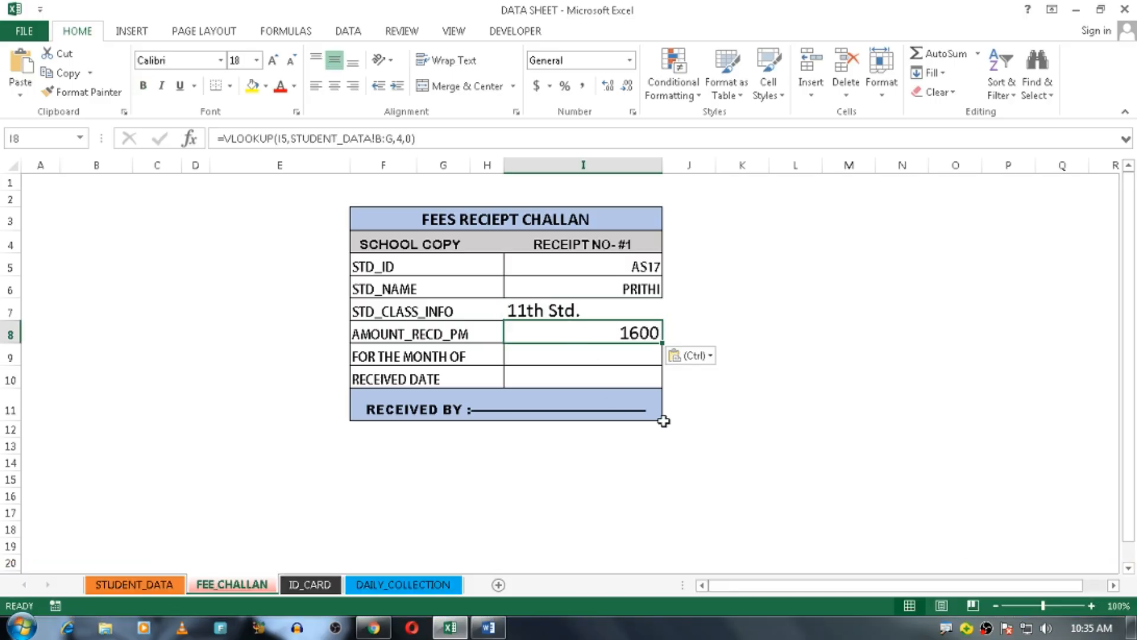
Right-align the challan values from STD_ID through AMOUNT_RECD_PM and match their text size and cell borders.
drag(623, 266, 624, 332)
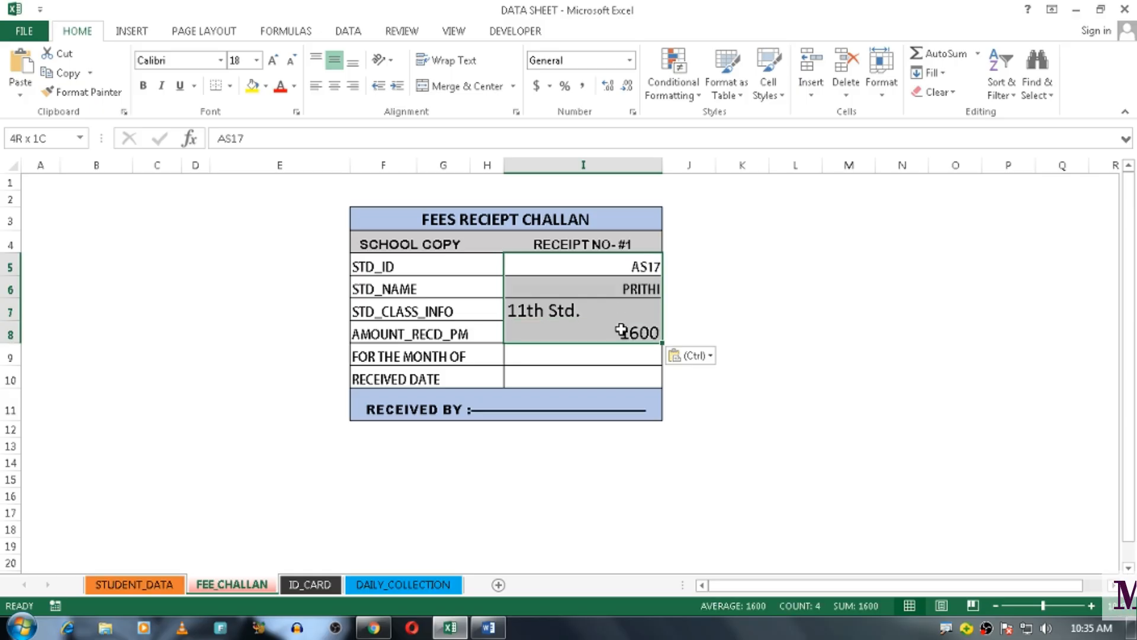
click(334, 89)
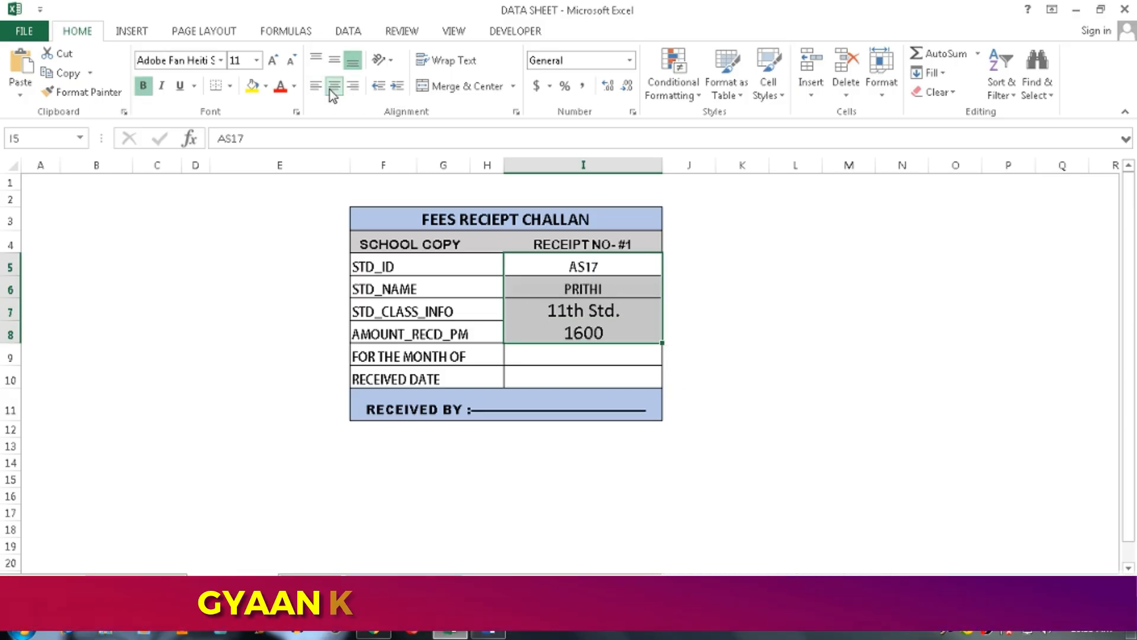
key(ctrl+z)
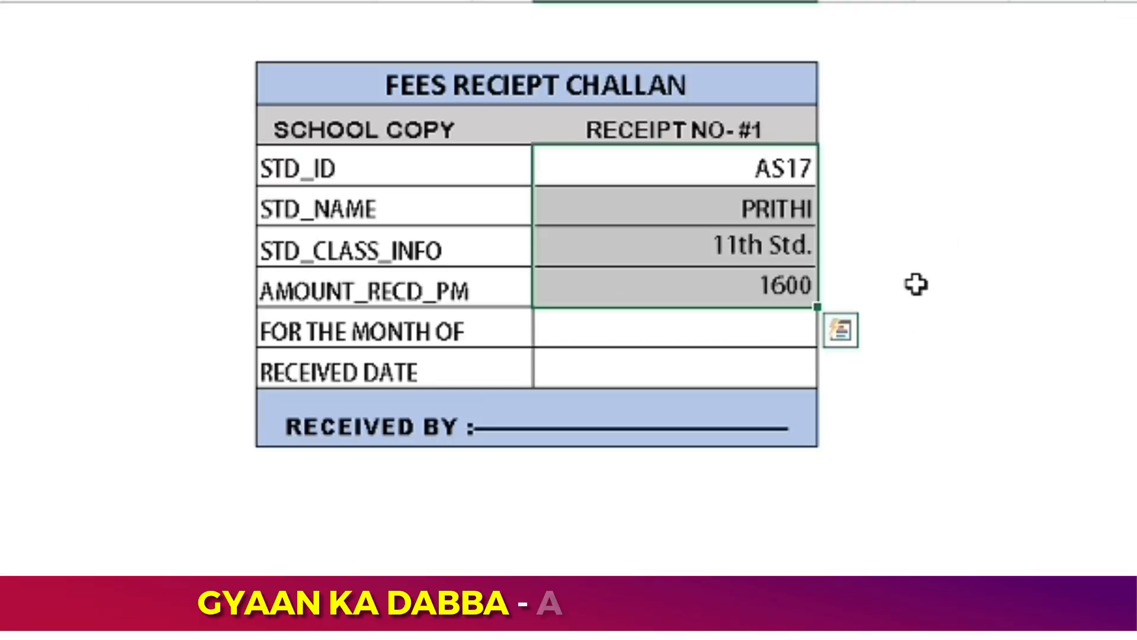
Replace the challan's STD_ID with the ID of the fifth student listed in STUDENT_DATA.
click(793, 168)
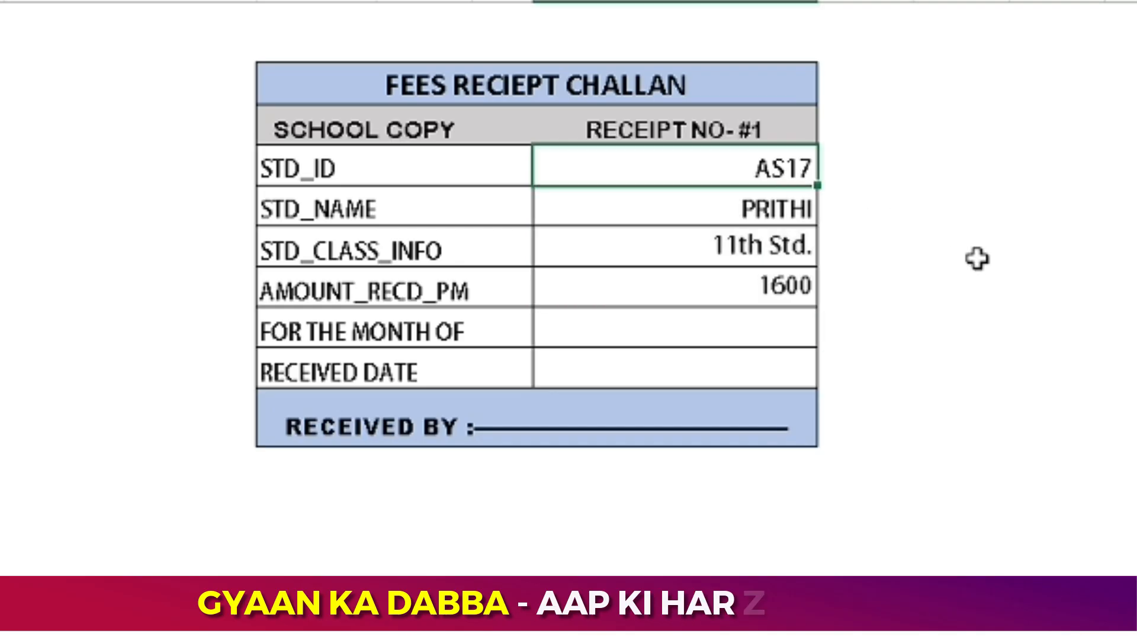
text(AS)
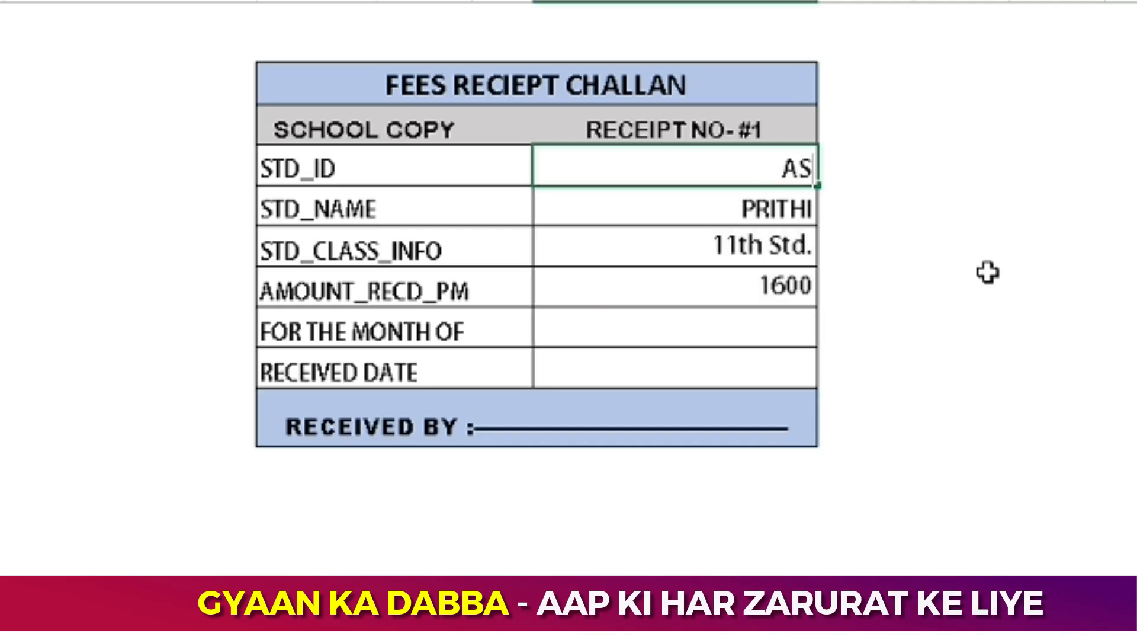
text(05)
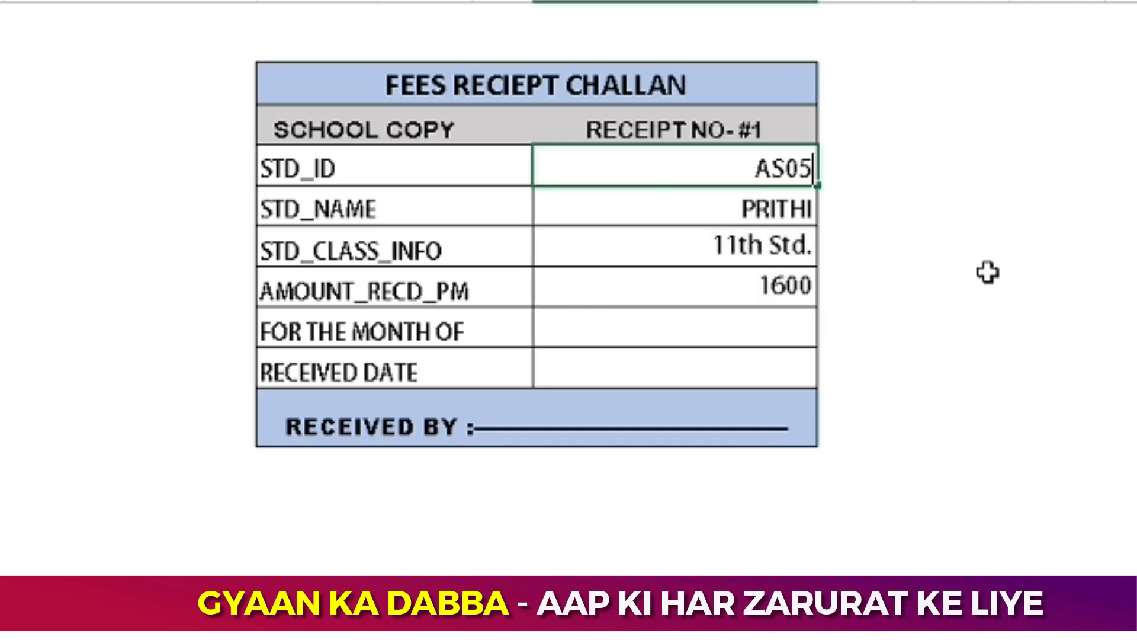
key(Return)
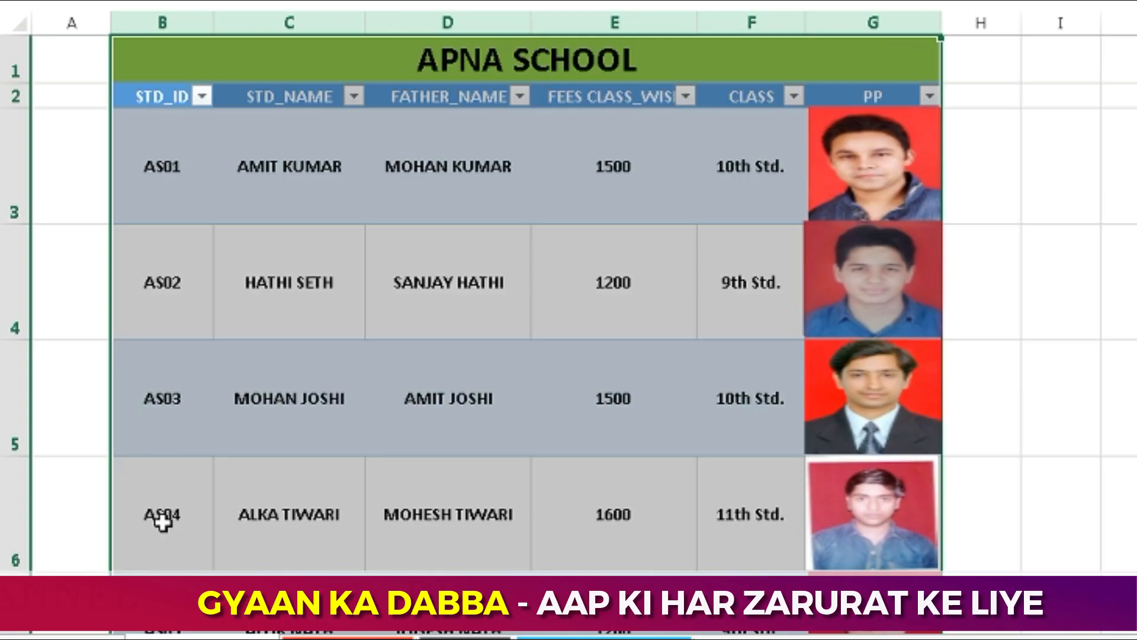
Check the fifth student's record in STUDENT_DATA, going through the ID, name, father's name and class-wise fee.
click(166, 520)
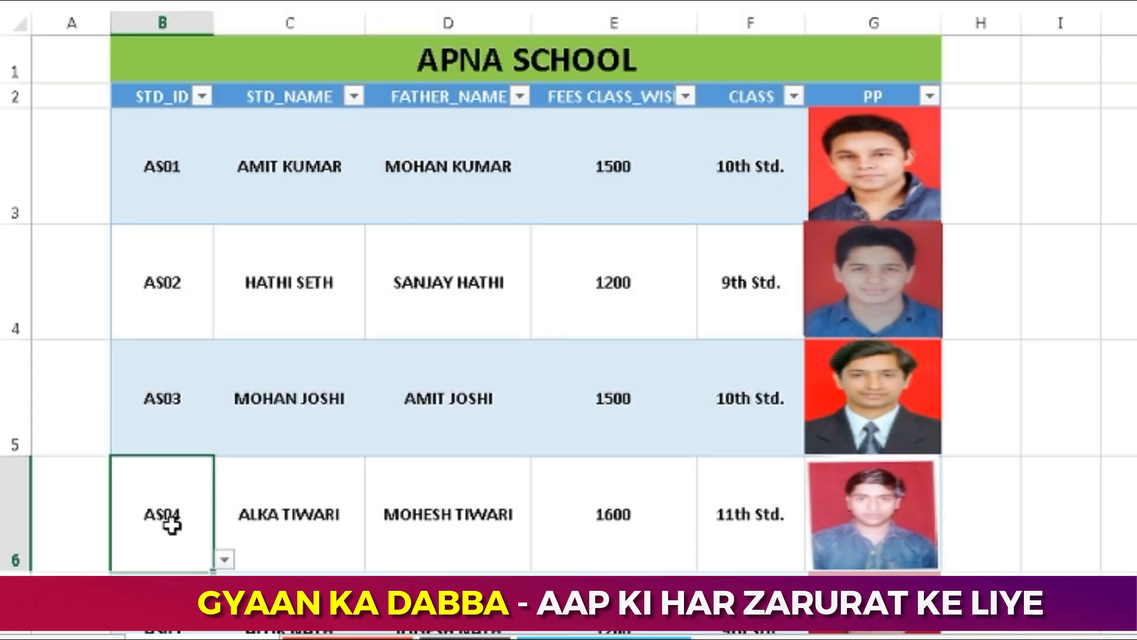
scroll(195, 532, down, 1)
click(175, 475)
click(266, 464)
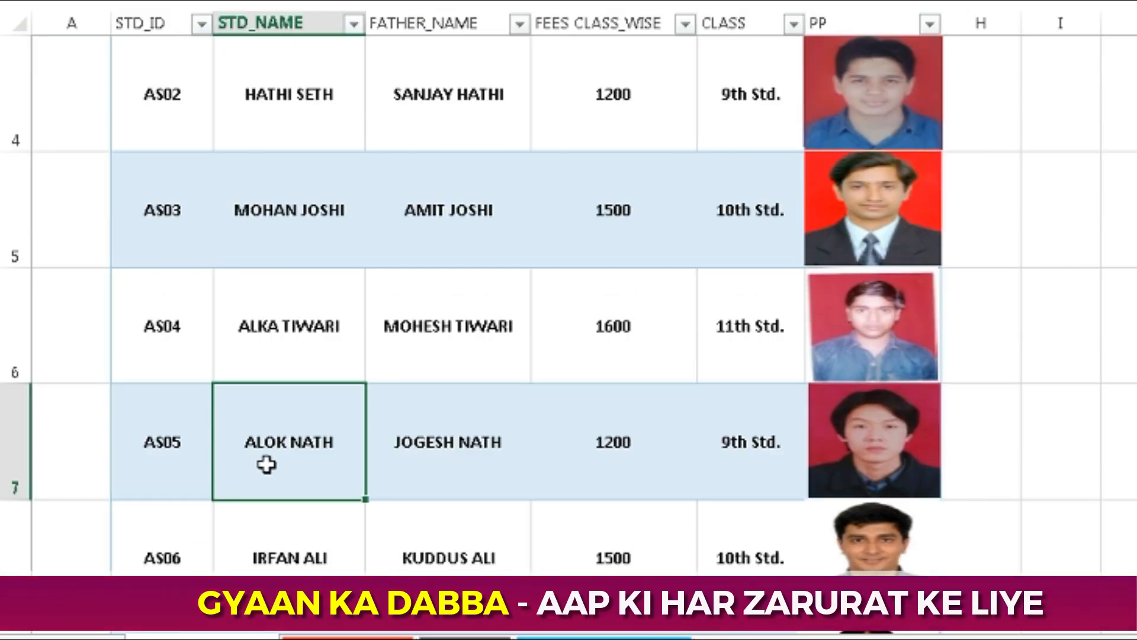
click(466, 460)
click(629, 450)
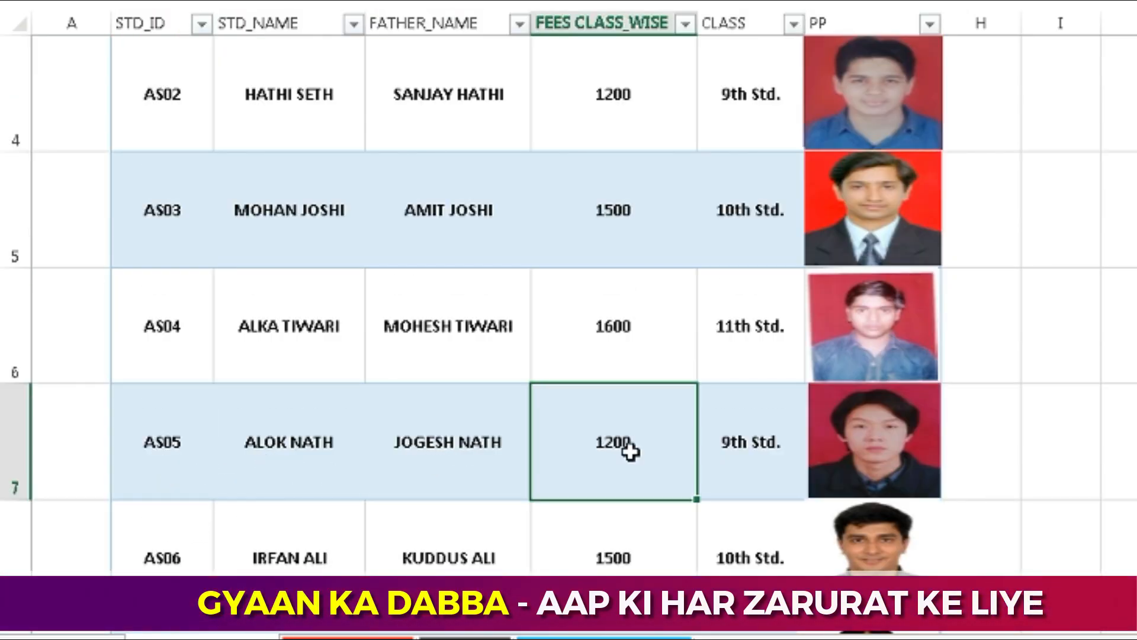